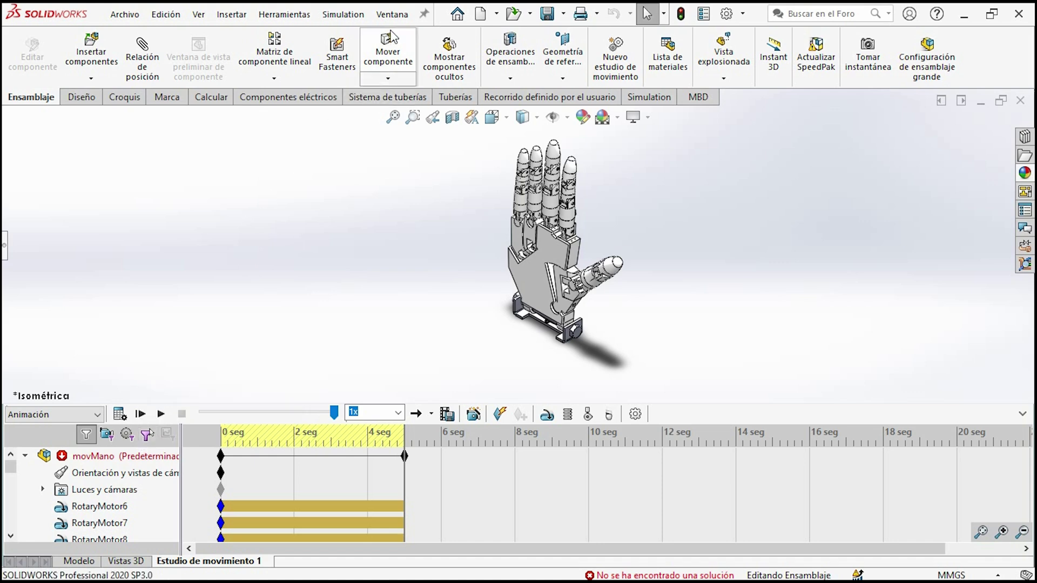
Step: Create the empty assembly Ensamblaje4 and bring the D. INDICE part folder alongside it
click(459, 15)
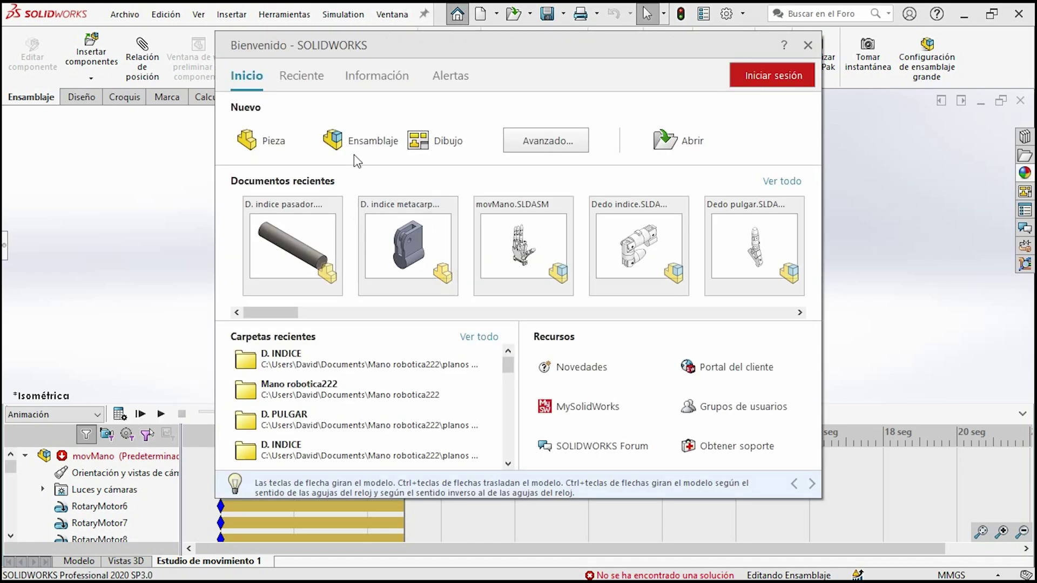
key(Escape)
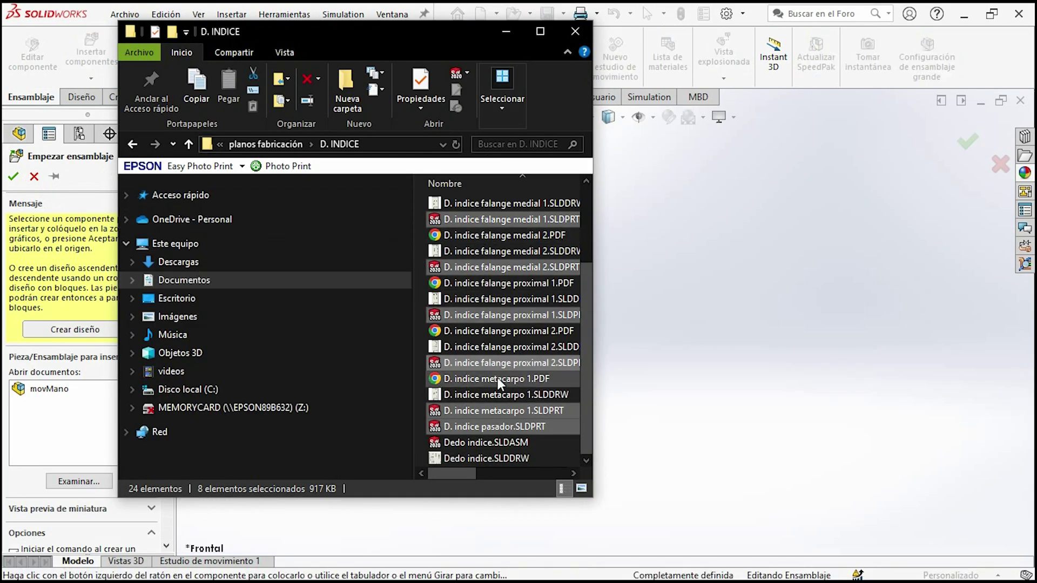
scroll(567, 259, up, 3)
scroll(573, 227, down, 1)
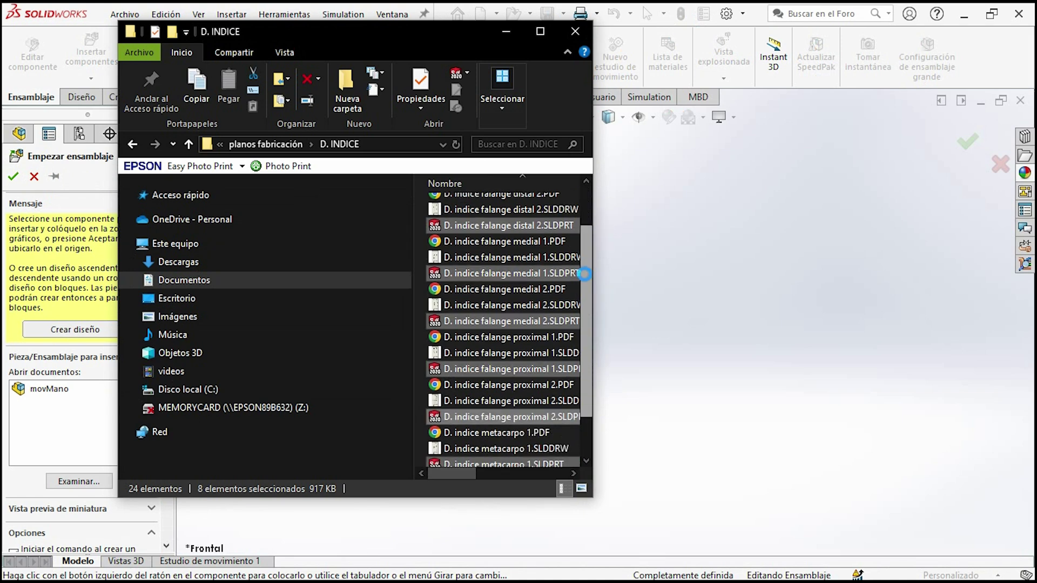
click(1000, 163)
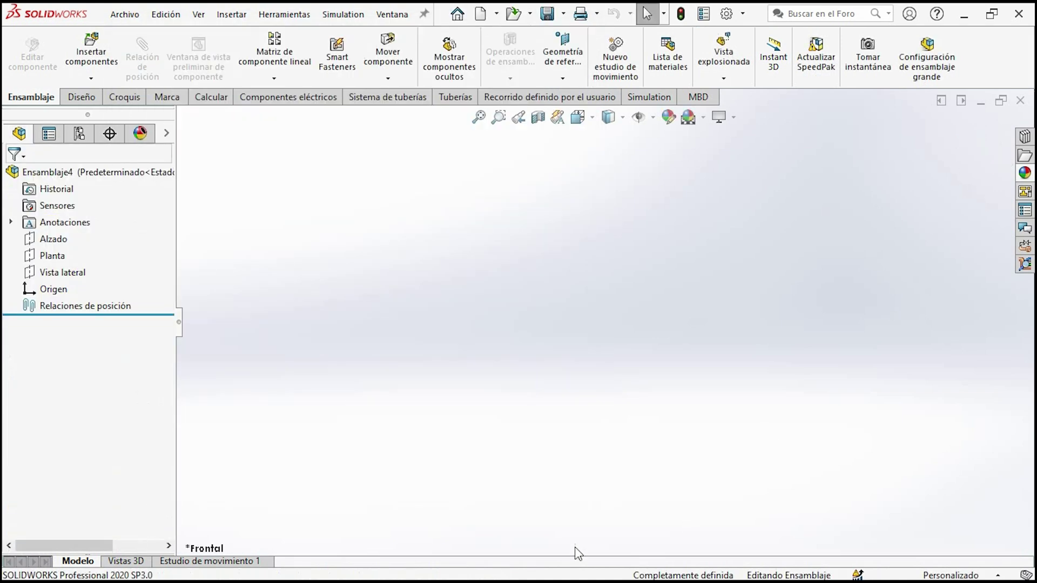
mouse_move(494, 576)
click(465, 567)
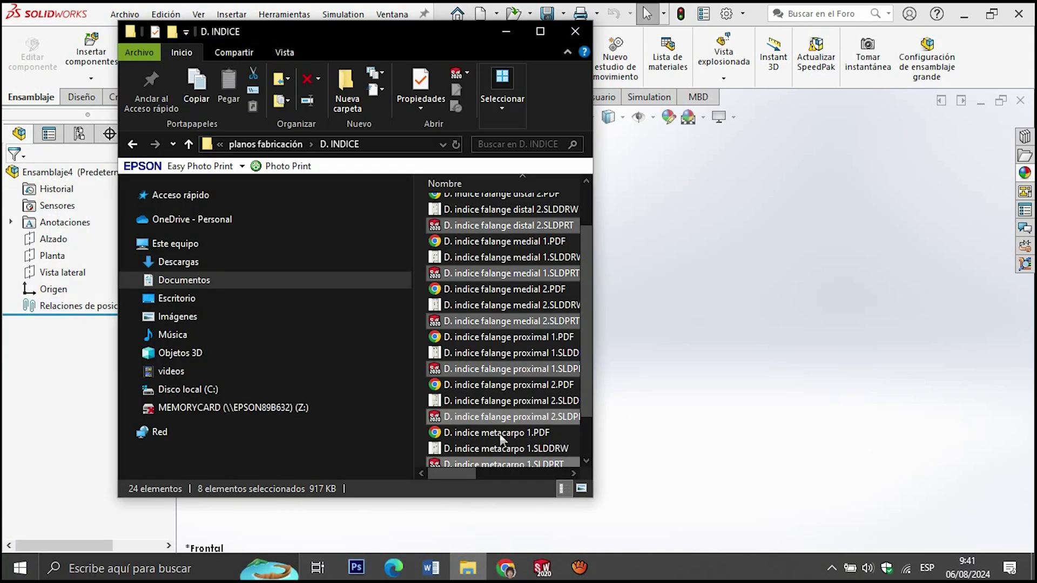
Step: Insert the eight D. INDICE finger parts, reusing the already-open medial, proximal and distal phalanx files
drag(501, 277, 678, 279)
click(563, 305)
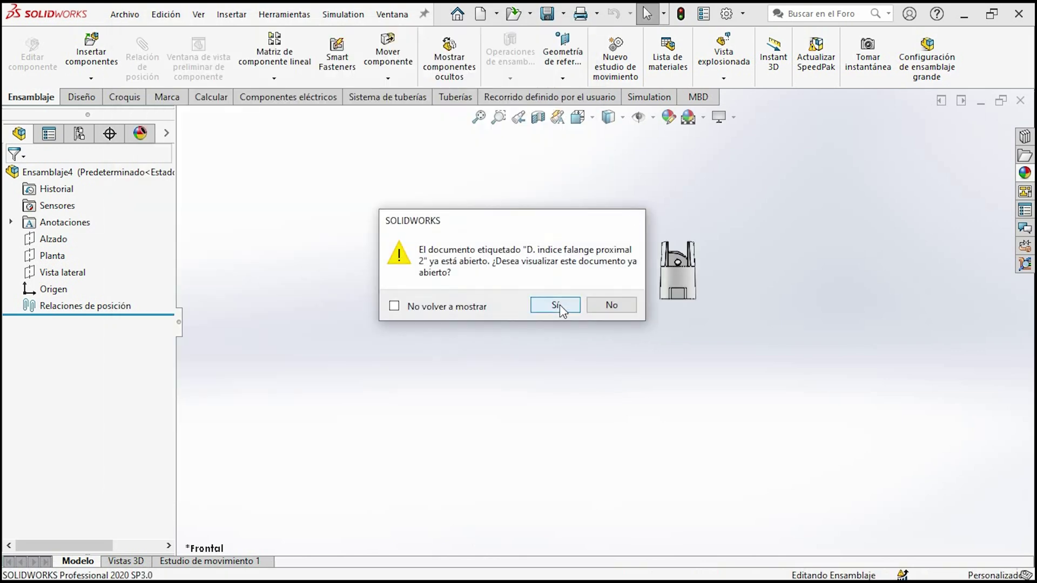
click(559, 304)
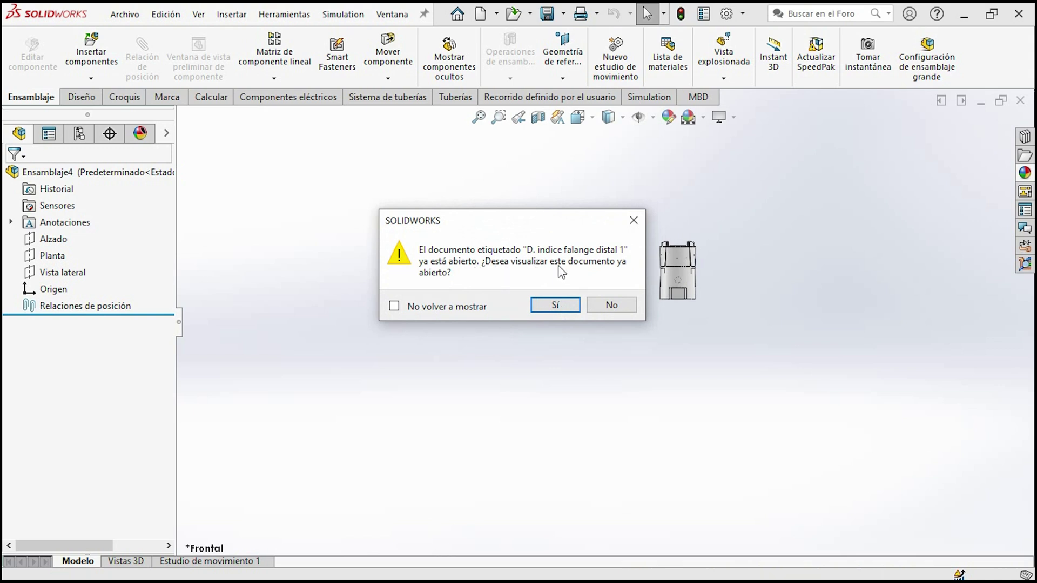
click(551, 304)
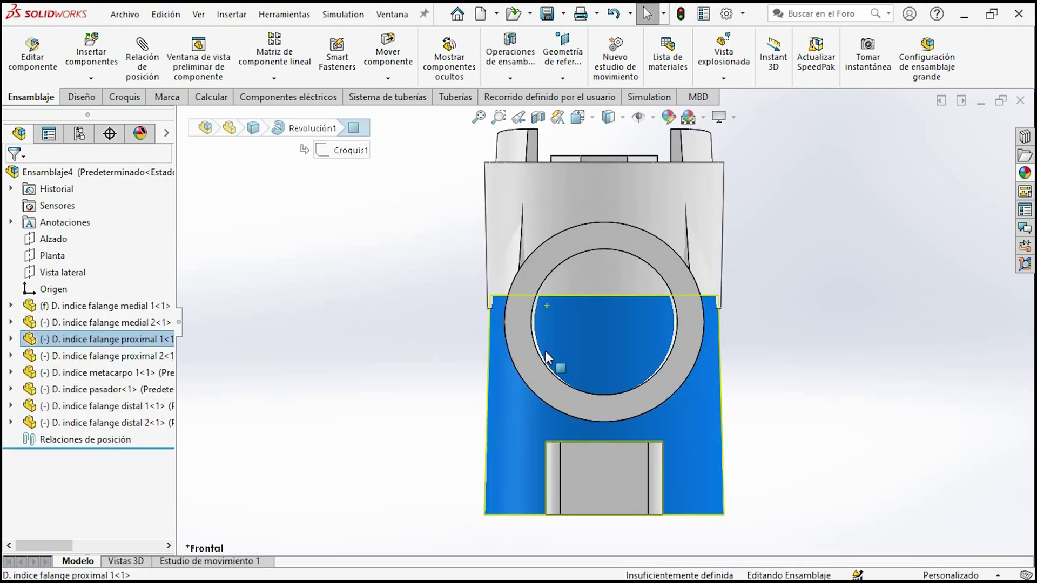
click(97, 313)
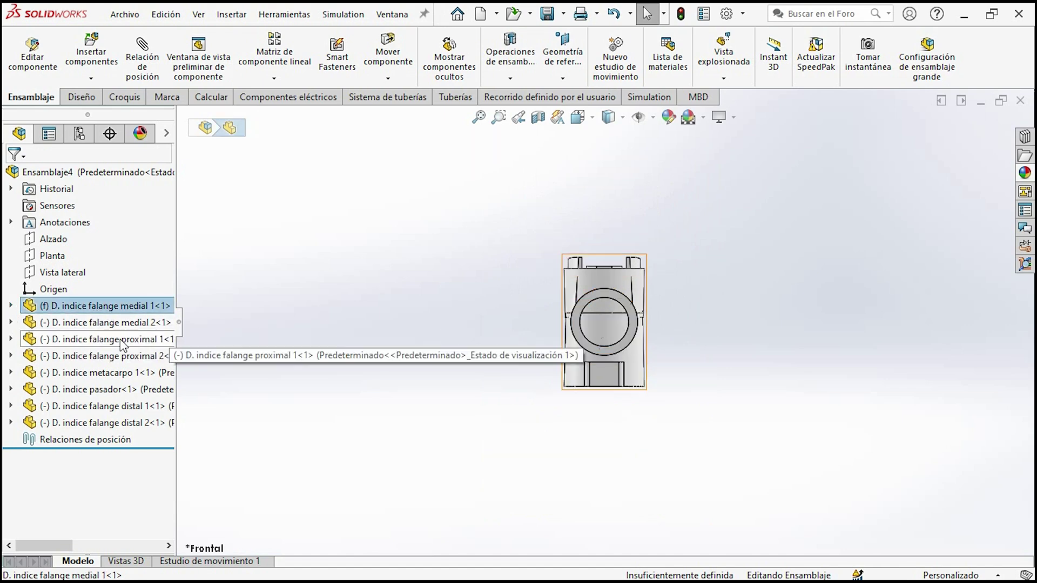
Step: Set falange medial 1 to float and tilt the view into 3D
right_click(100, 306)
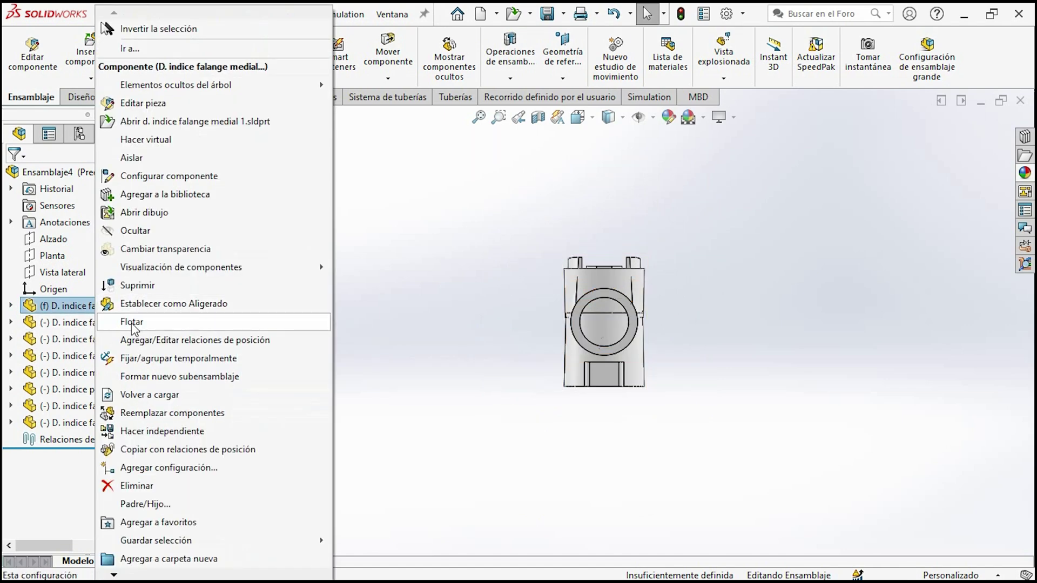
click(132, 323)
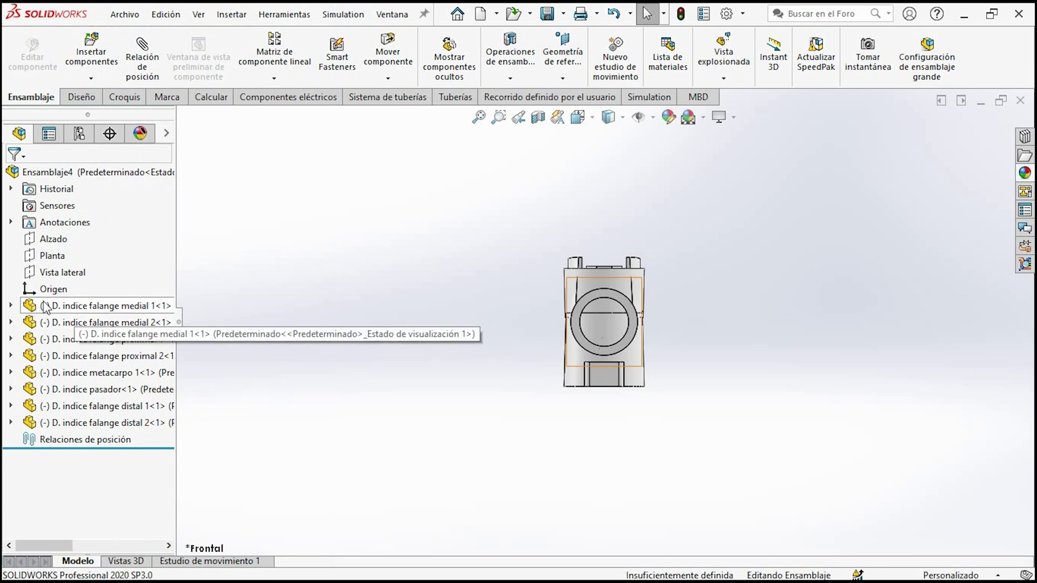
mouse_move(585, 368)
middle_down()
mouse_move(504, 419)
mouse_move(555, 442)
mouse_move(532, 435)
mouse_move(599, 381)
middle_up()
Step: Drag the clustered finger parts apart, including the cylindrical, slotted and ring parts
drag(603, 348, 494, 335)
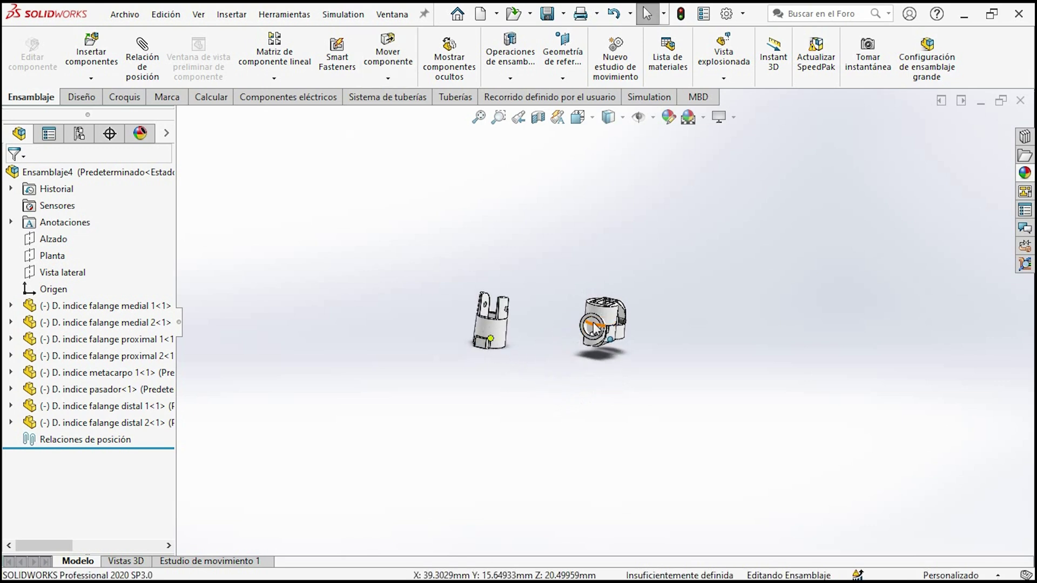
drag(588, 333, 494, 322)
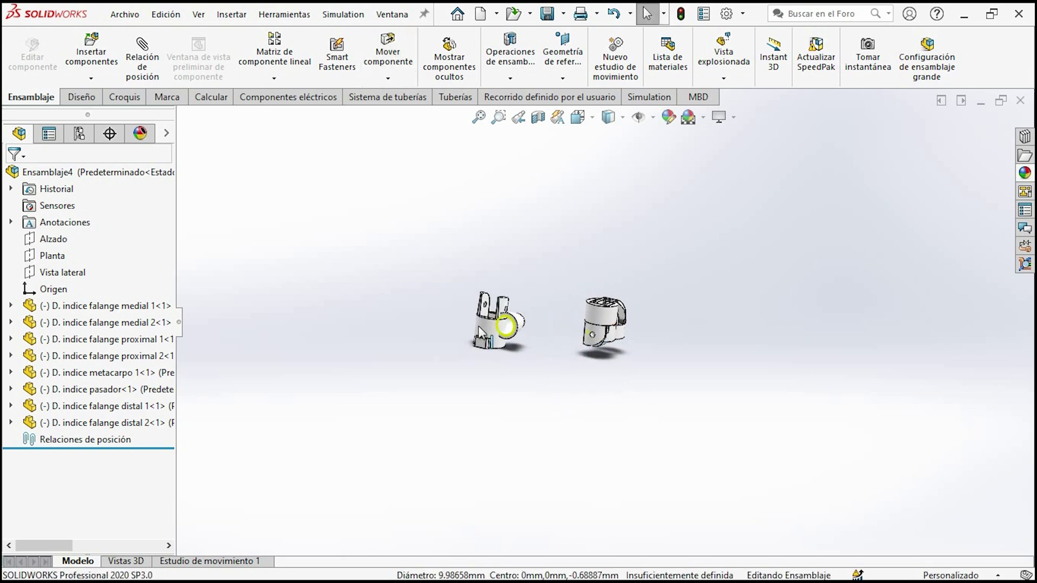
drag(597, 320, 526, 273)
drag(615, 321, 707, 253)
scroll(613, 332, down, 3)
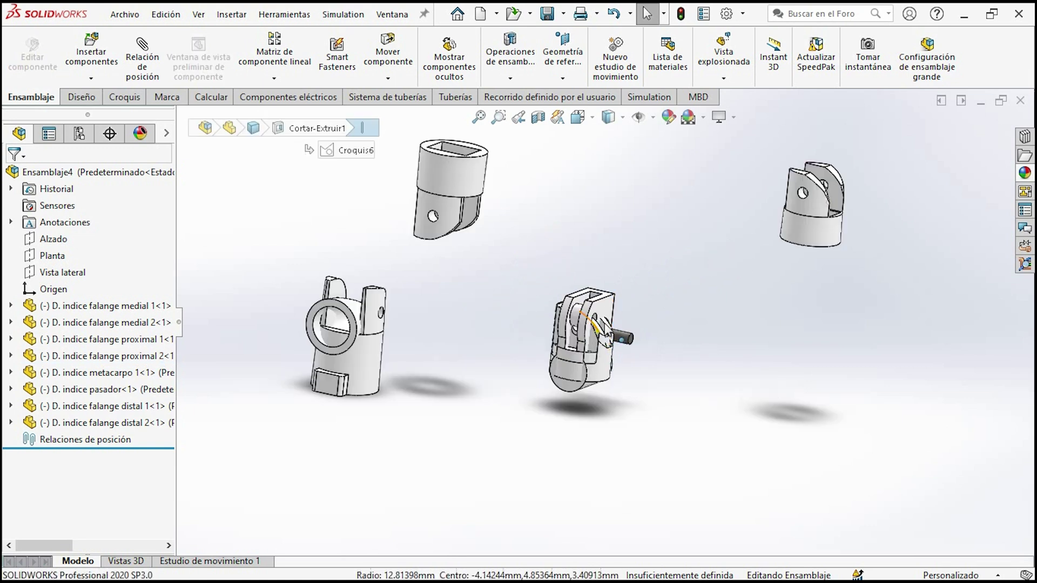
mouse_move(609, 339)
mouse_down()
mouse_move(681, 294)
mouse_move(714, 291)
mouse_up()
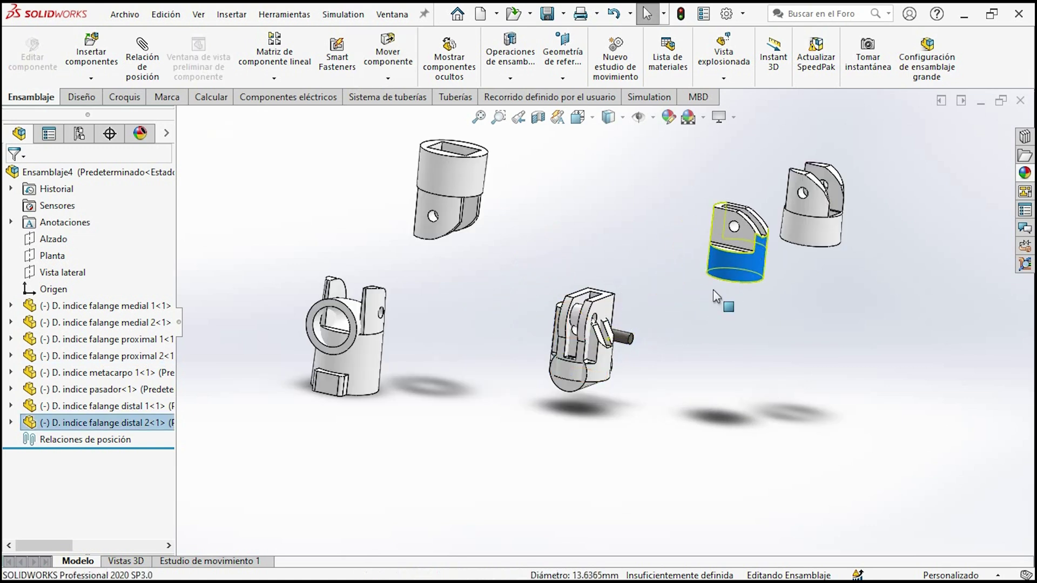
mouse_move(583, 327)
mouse_down()
mouse_move(826, 316)
mouse_move(796, 352)
mouse_up()
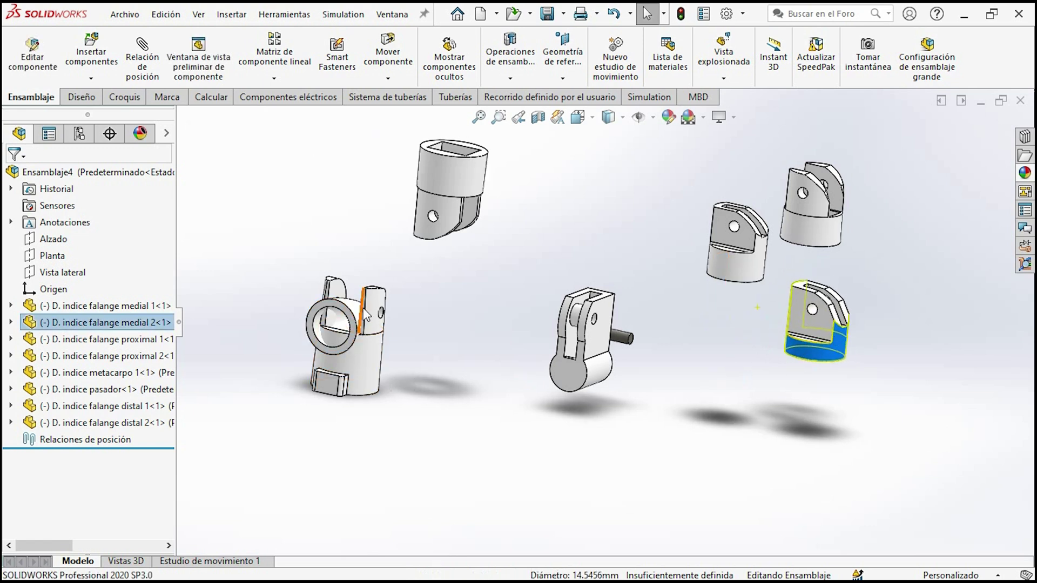
mouse_move(353, 312)
mouse_down()
mouse_move(666, 188)
mouse_move(656, 174)
mouse_up()
click(647, 13)
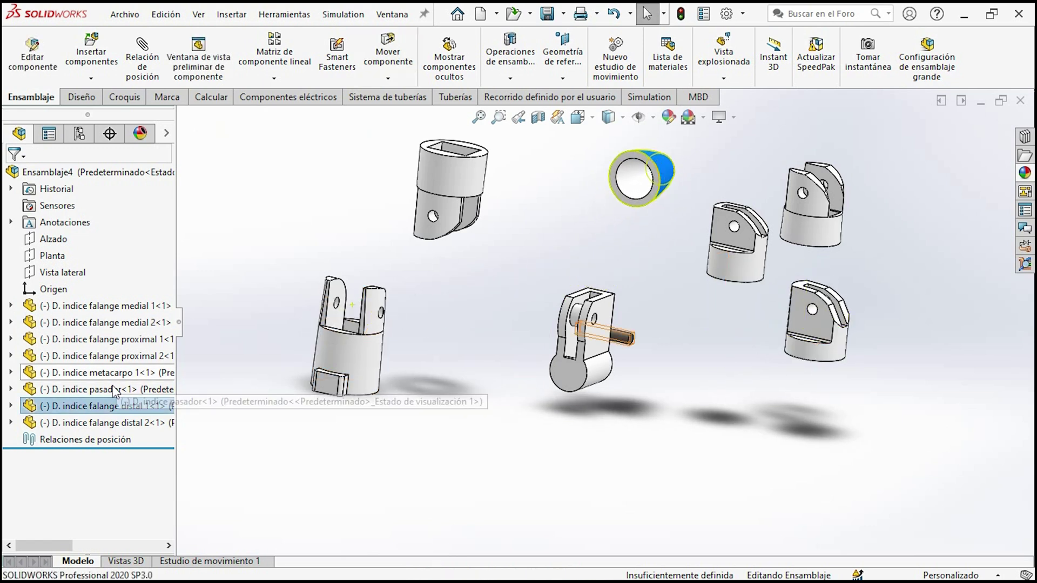
Step: Reposition falange distal 2 and falange proximal 1, and move the pin to the lower right
click(119, 423)
mouse_move(716, 258)
mouse_down()
mouse_move(597, 226)
mouse_move(601, 218)
mouse_up()
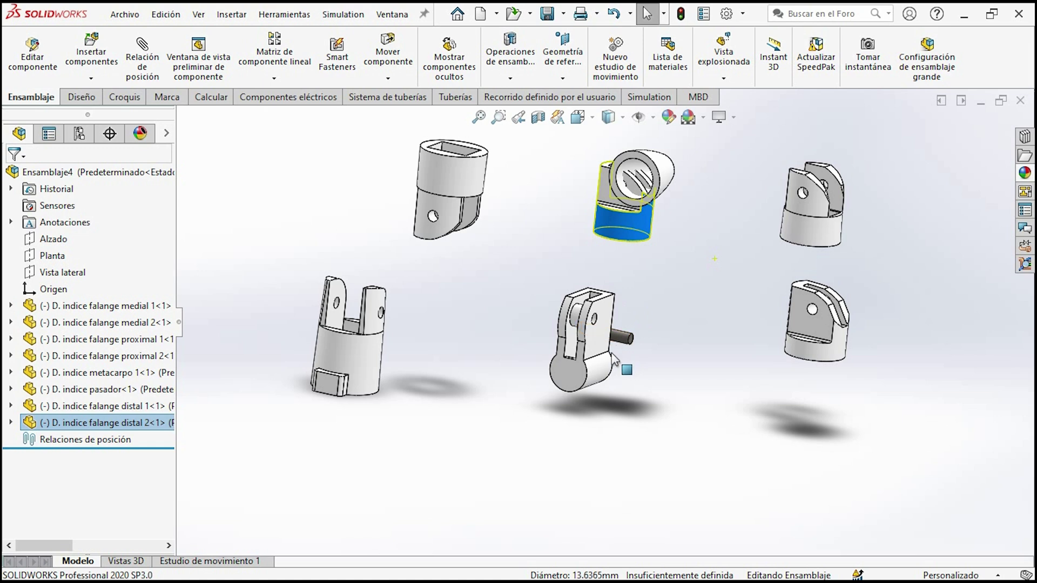
mouse_move(438, 156)
mouse_down()
mouse_move(472, 342)
mouse_move(448, 426)
mouse_move(436, 417)
mouse_up()
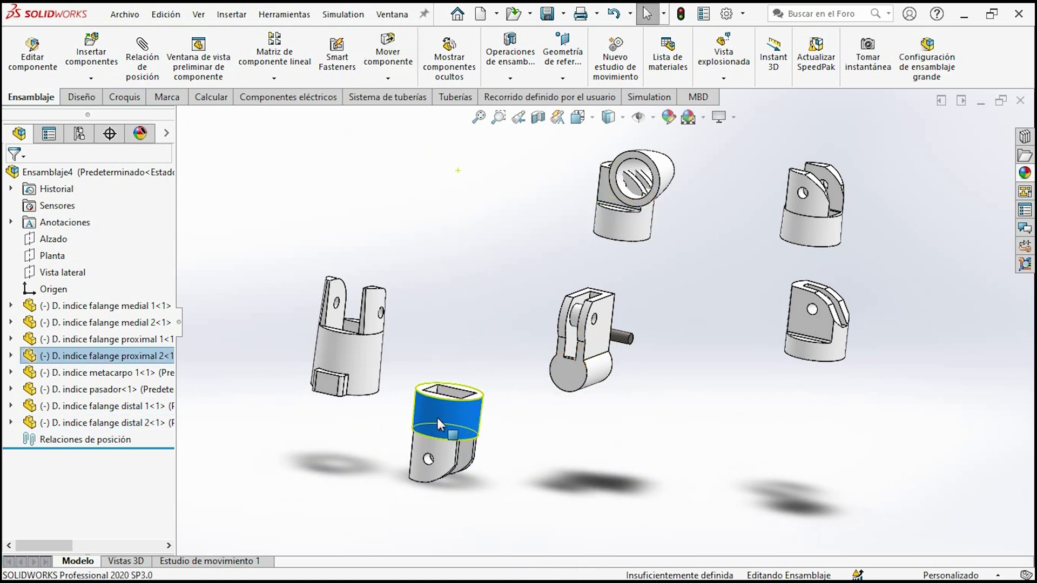
click(336, 356)
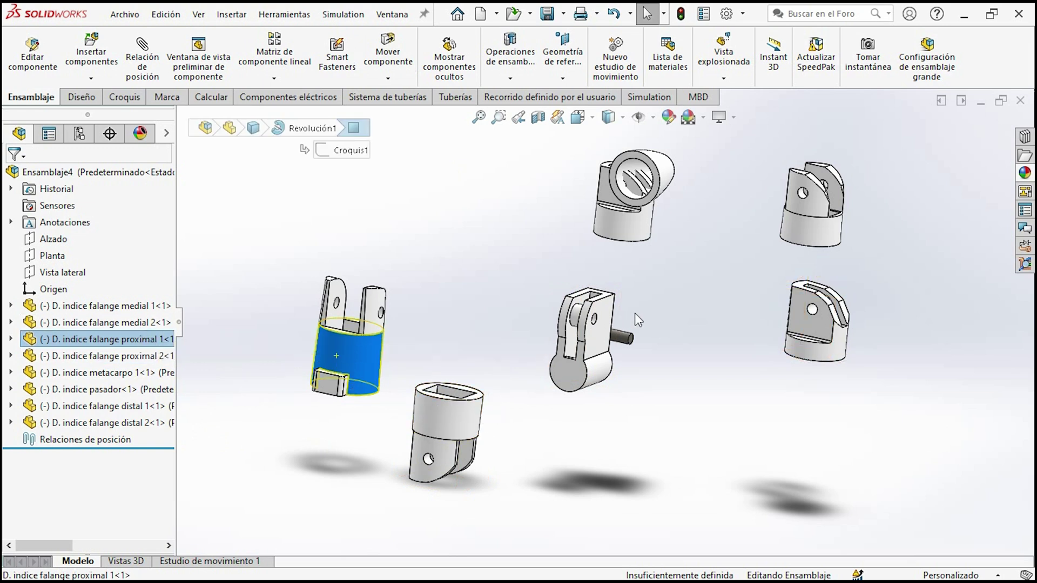
drag(624, 342, 945, 414)
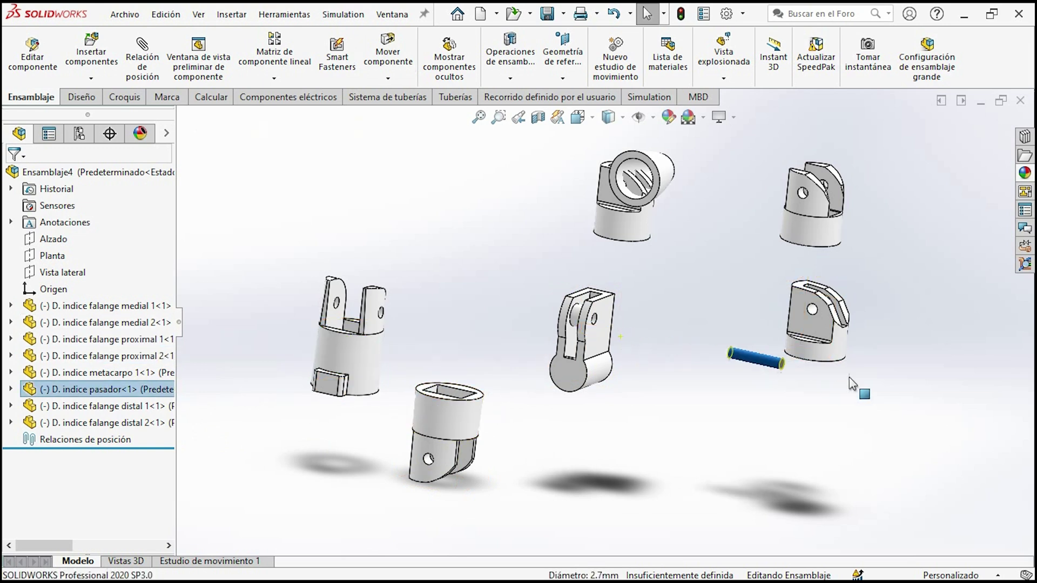
key(Escape)
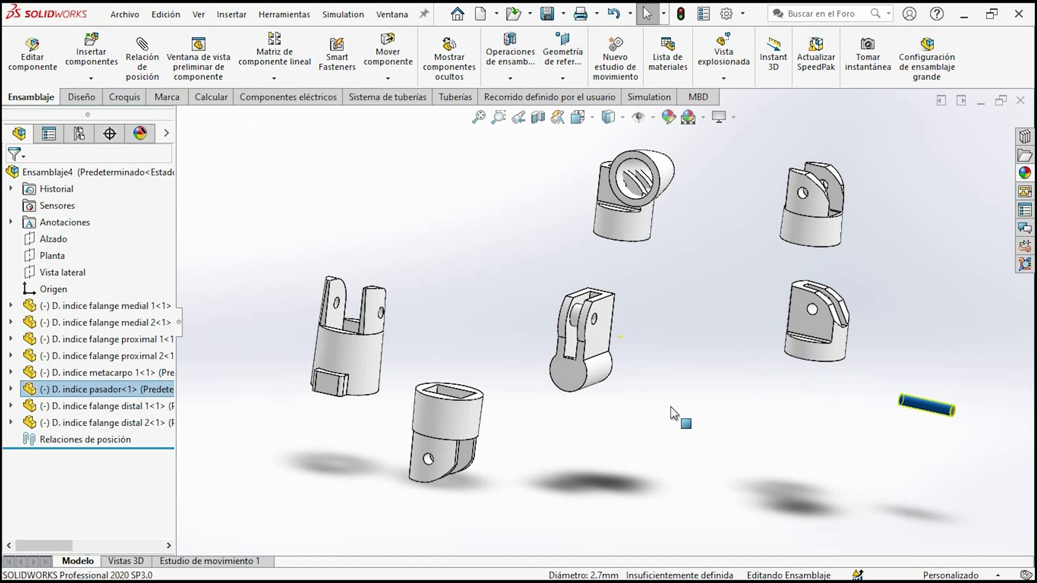
Step: Place the proximal phalanx above the metacarpal and shift the right-hand part aside
click(446, 421)
drag(445, 422, 547, 291)
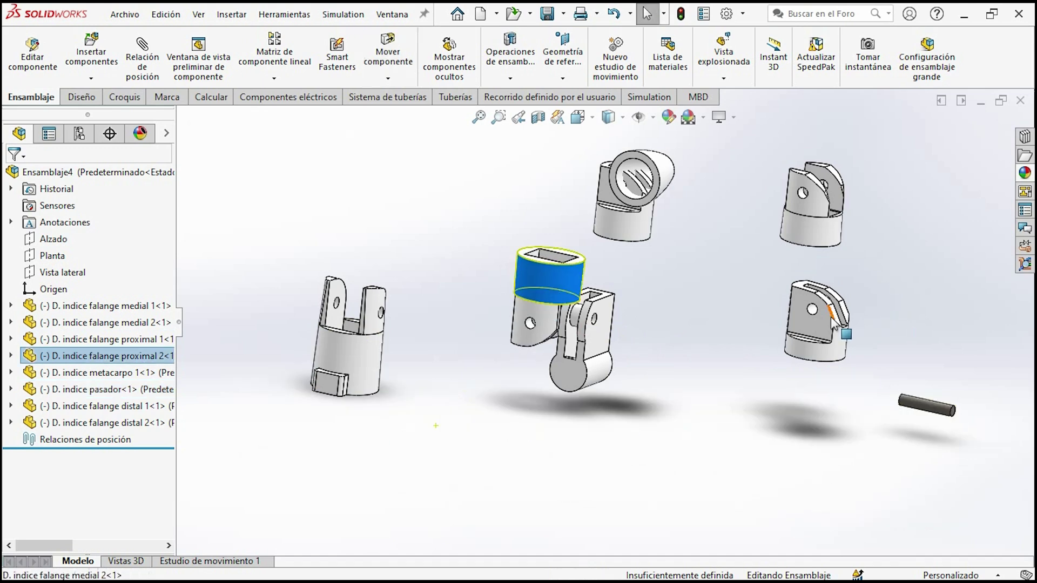
drag(830, 316, 894, 227)
key(Escape)
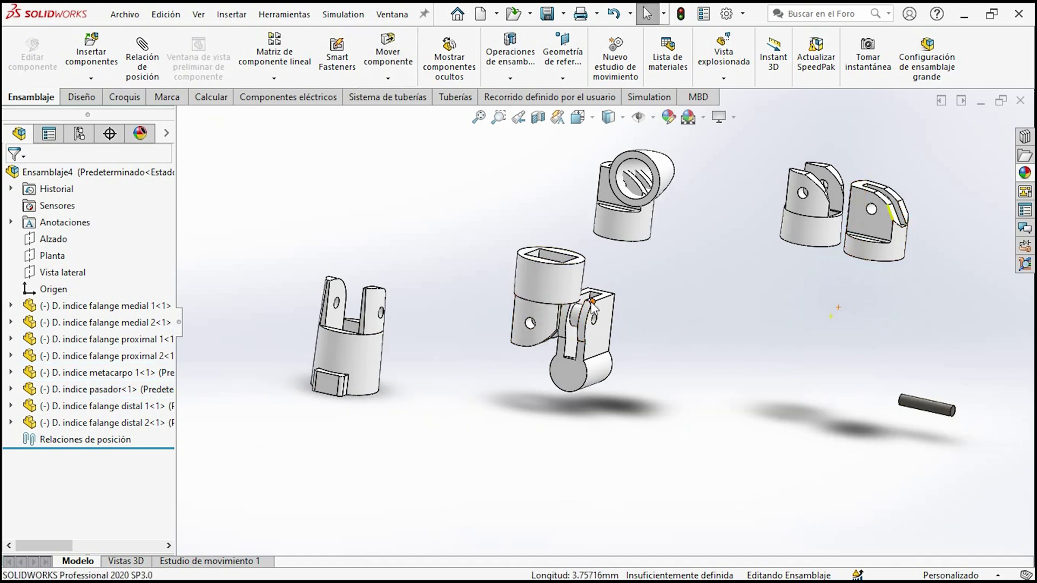
scroll(592, 308, down, 2)
scroll(593, 308, down, 3)
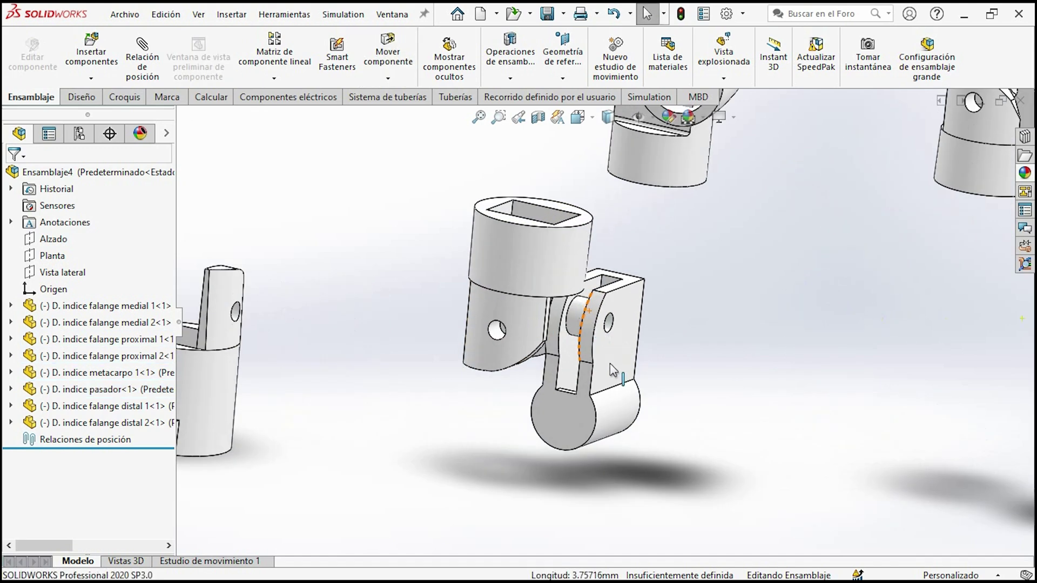
Step: Fix the metacarpo in place and lift the proximal phalanx clear above it
click(557, 423)
right_click(556, 423)
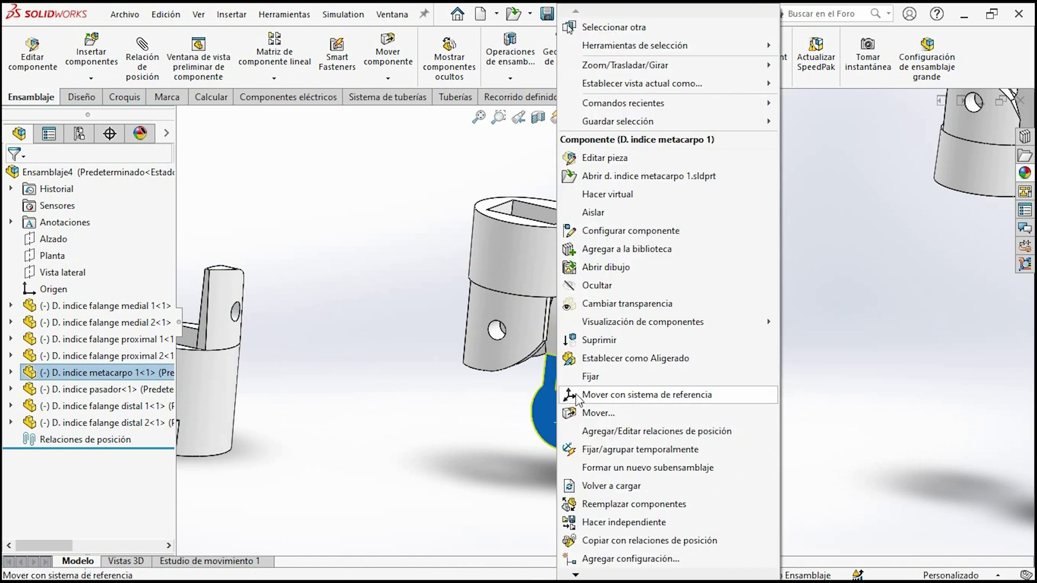
click(577, 369)
mouse_move(543, 323)
mouse_down()
mouse_move(579, 254)
mouse_move(520, 193)
mouse_up()
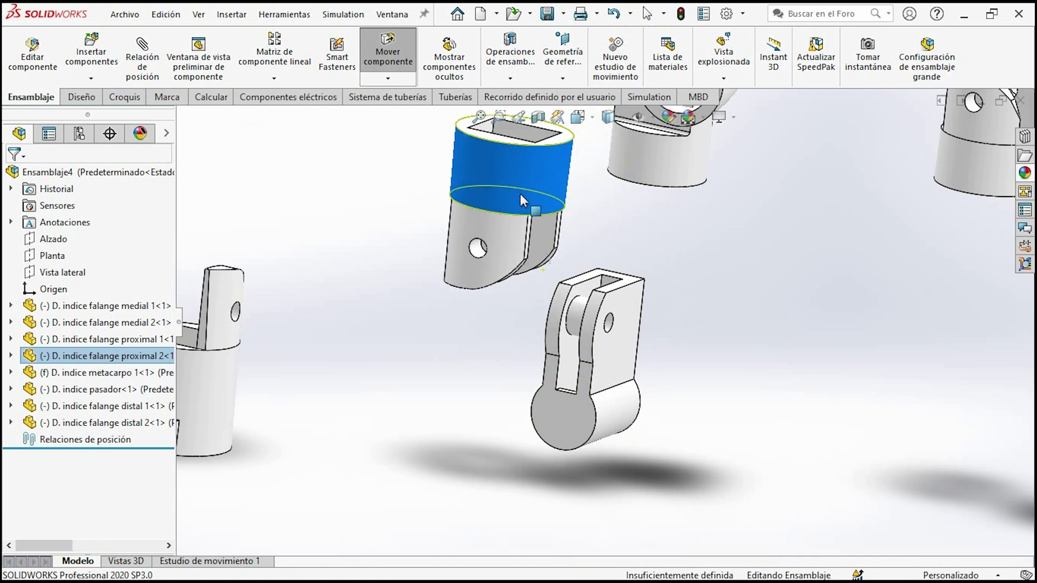
Step: Select the metacarpal's pin-hole edge and start a mate
scroll(526, 278, down, 5)
scroll(526, 277, up, 2)
scroll(529, 278, up, 3)
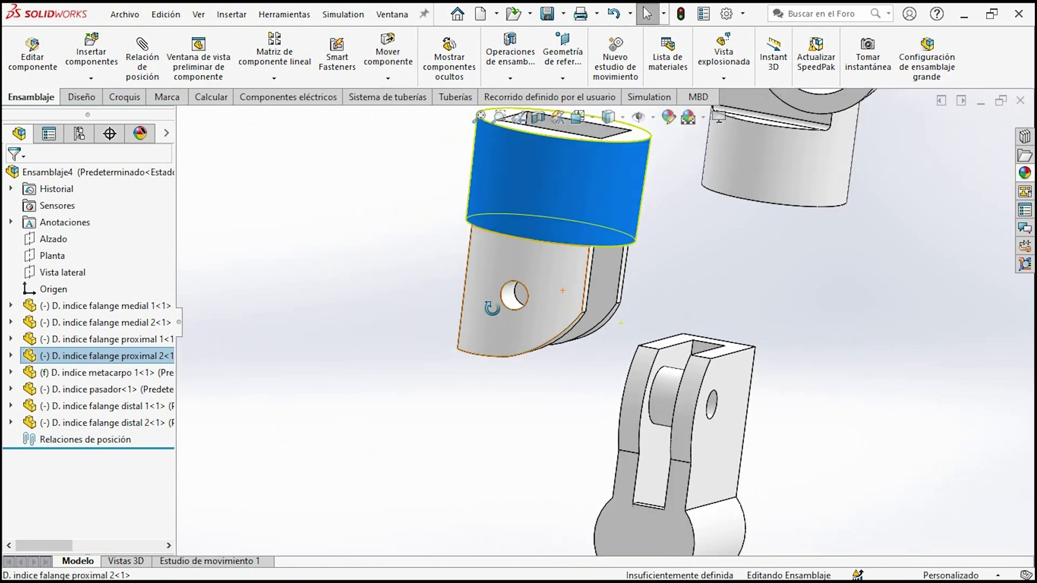
scroll(529, 280, up, 2)
click(696, 394)
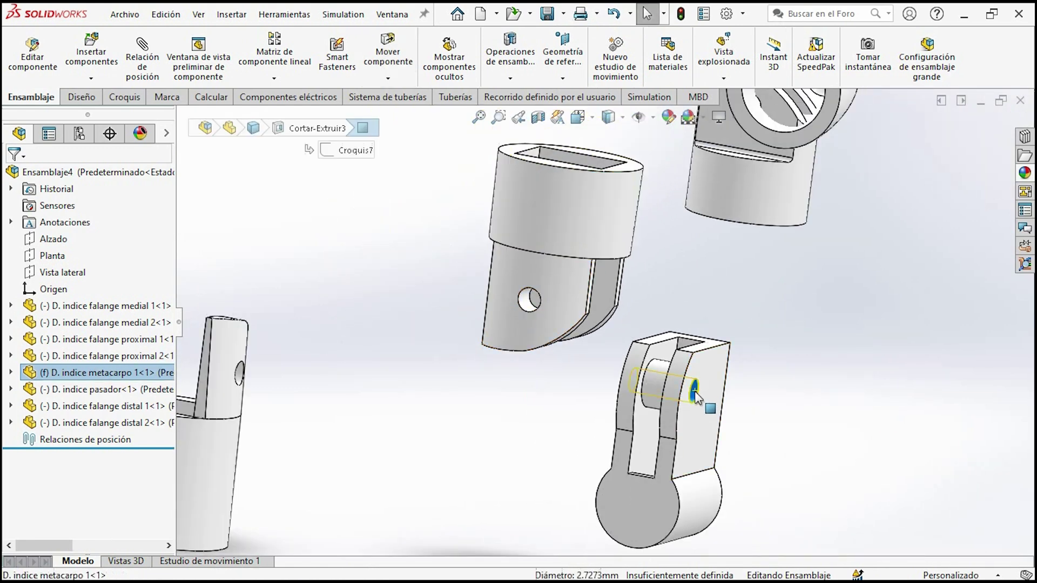
click(128, 71)
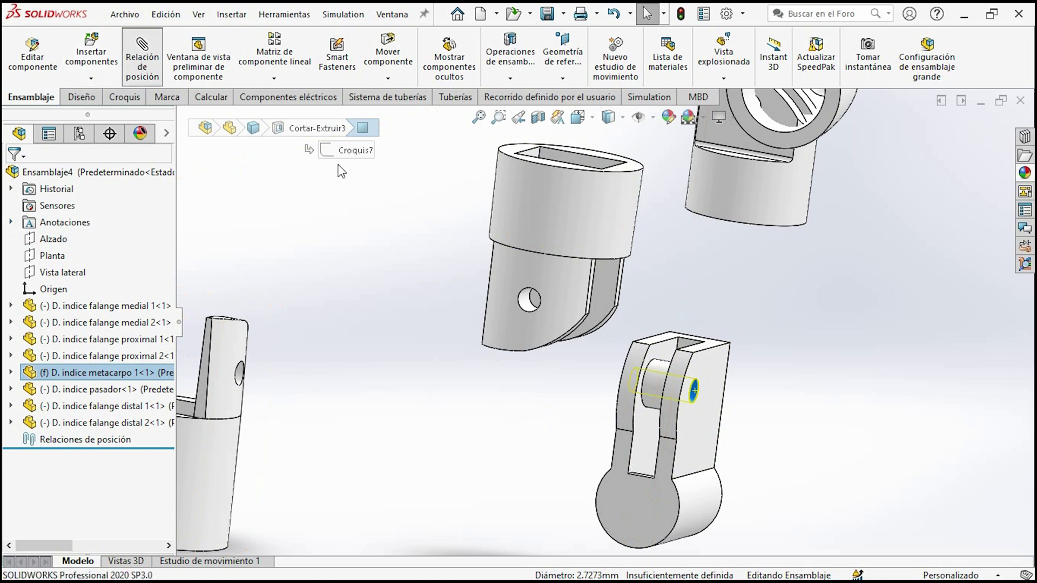
Step: Add a flipped concentric mate (Concéntrica1) between the metacarpal hole and proximal phalanx
click(577, 323)
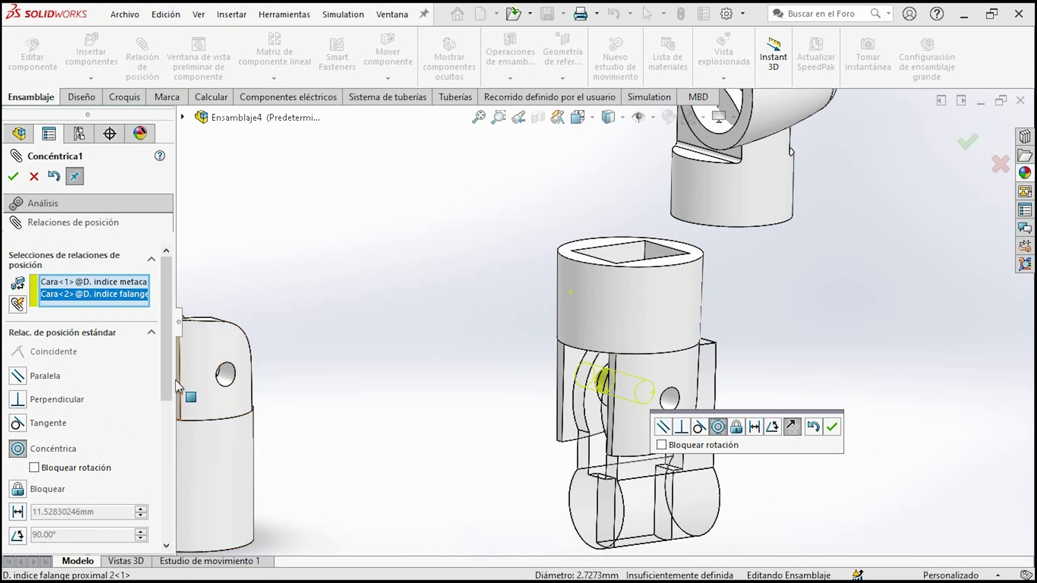
scroll(137, 439, down, 3)
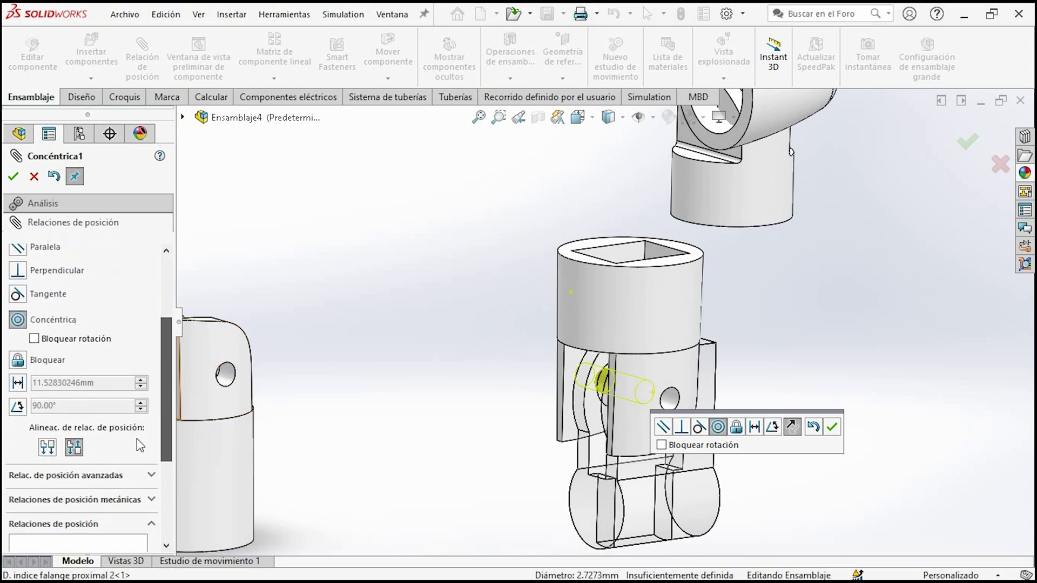
click(46, 448)
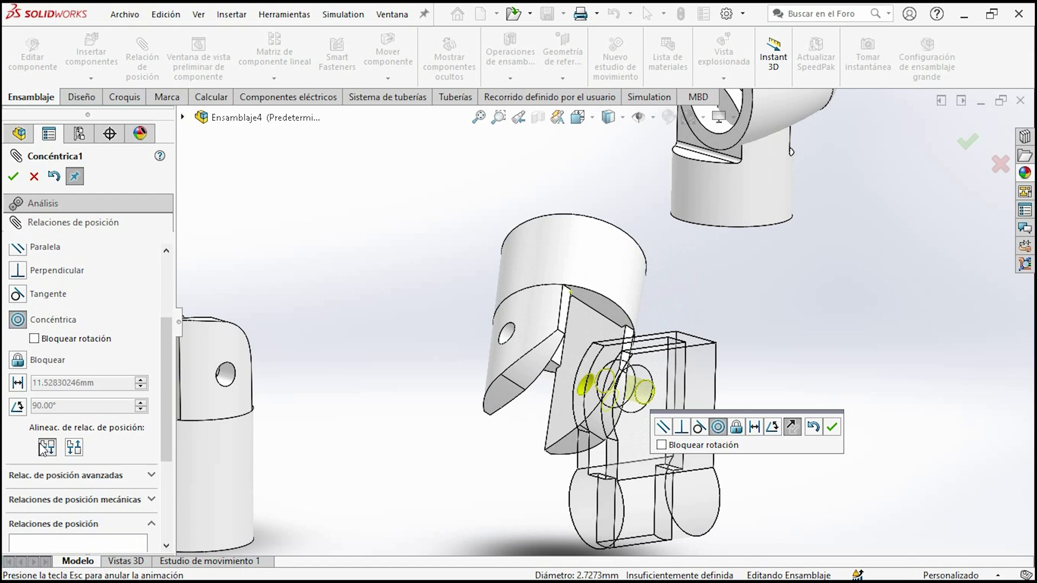
click(13, 176)
Step: Add a 0.5 mm distance mate between the proximal phalanx and metacarpal faces
click(544, 352)
mouse_move(620, 403)
middle_down()
mouse_move(808, 339)
mouse_move(794, 331)
mouse_move(744, 397)
mouse_move(766, 413)
middle_up()
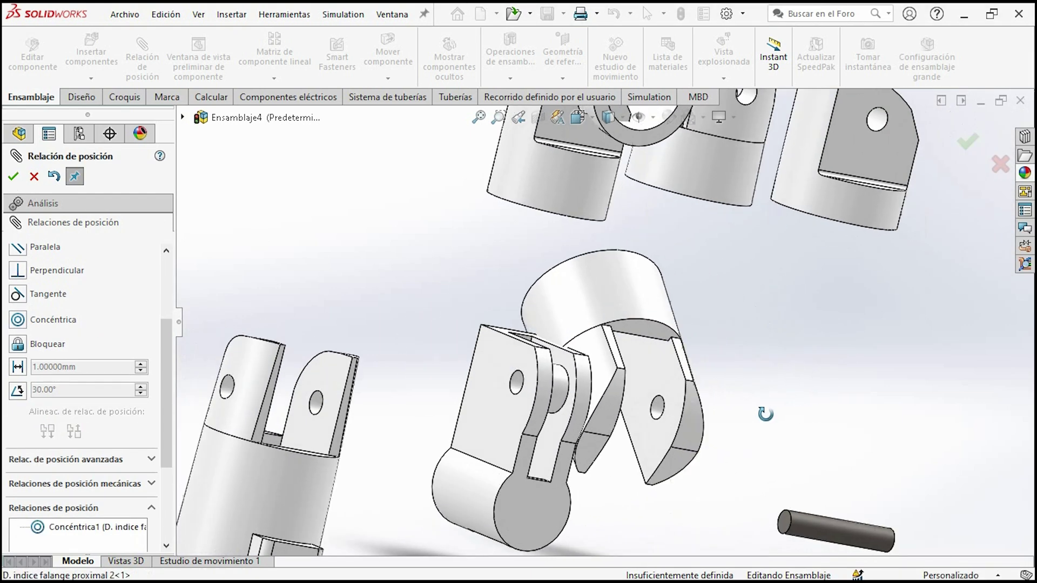
click(680, 397)
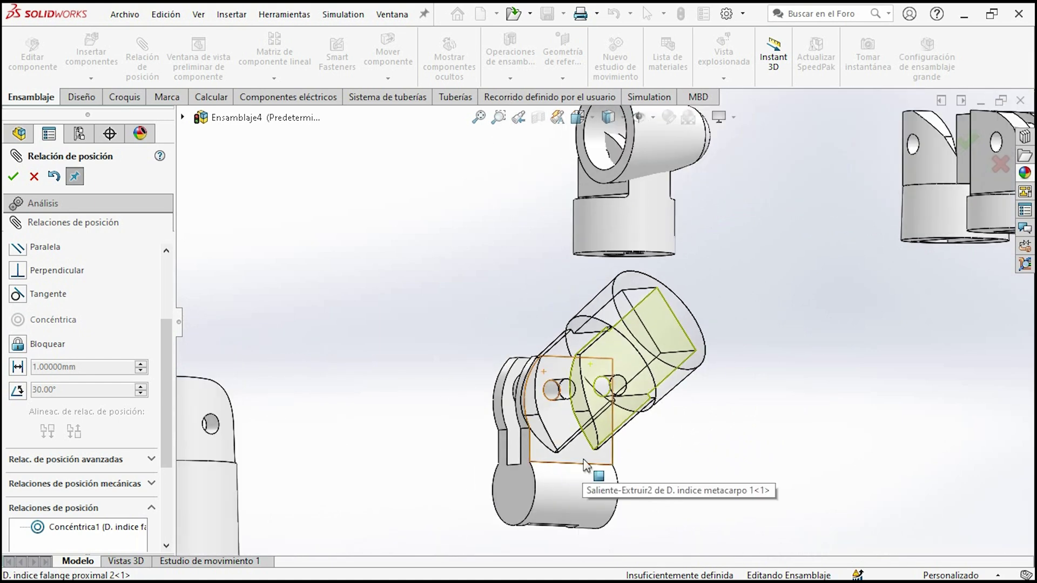
click(583, 460)
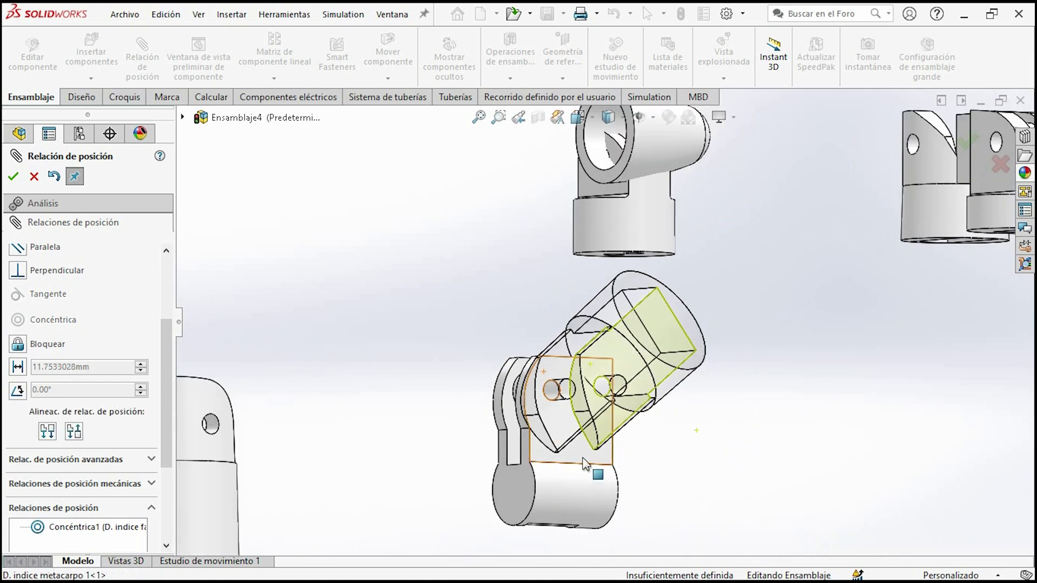
click(16, 367)
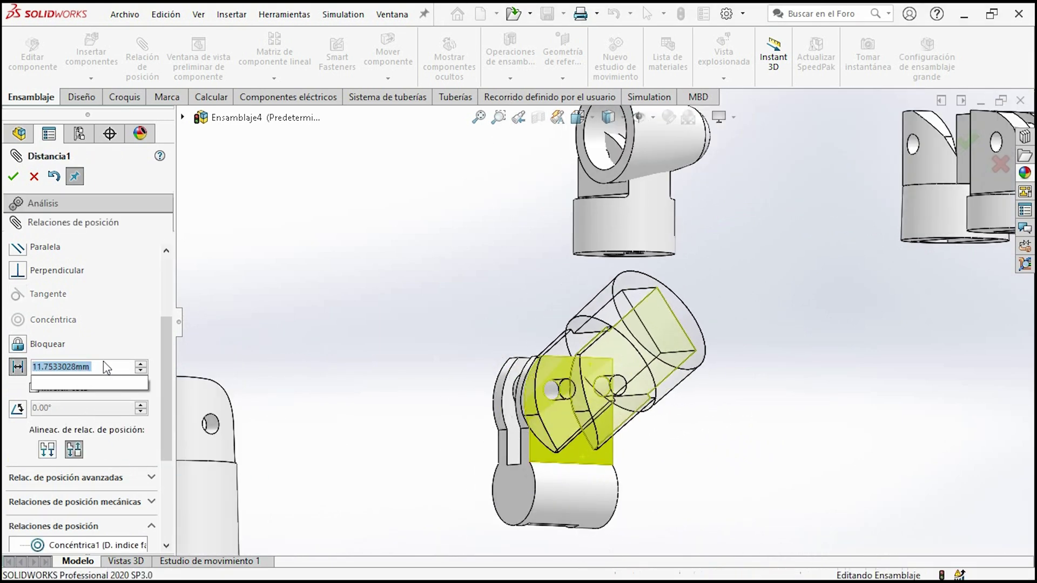
text(0.5)
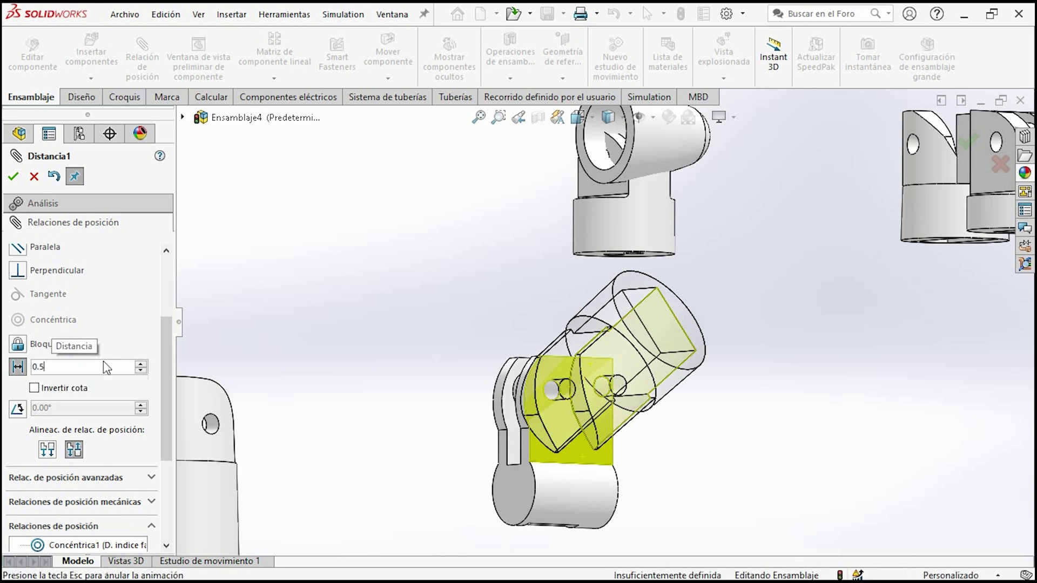
key(Return)
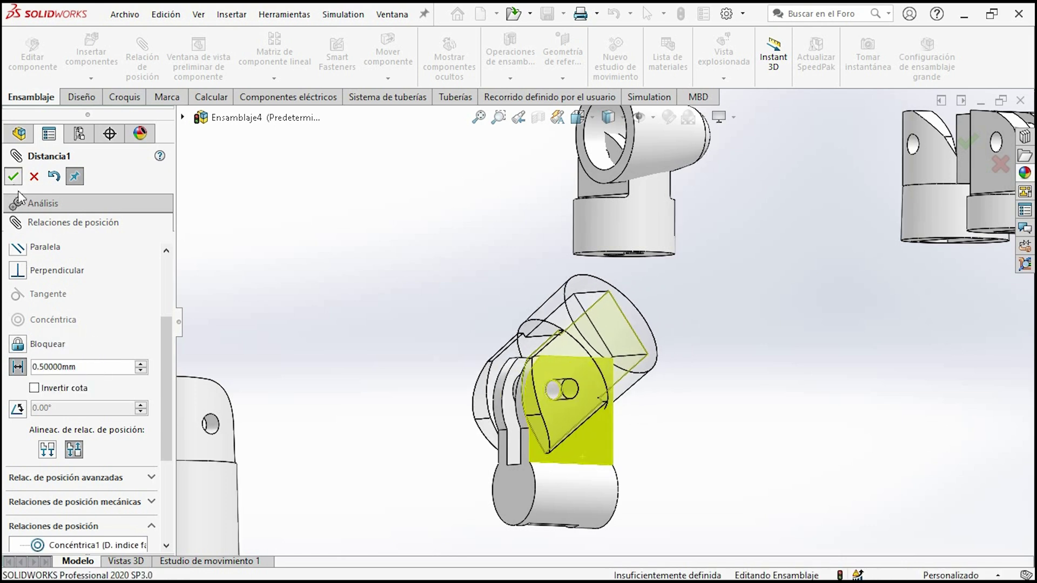
click(12, 176)
Step: Add a coincident mate between the sleeve's bottom face and the square-hole cylinder face
key(f)
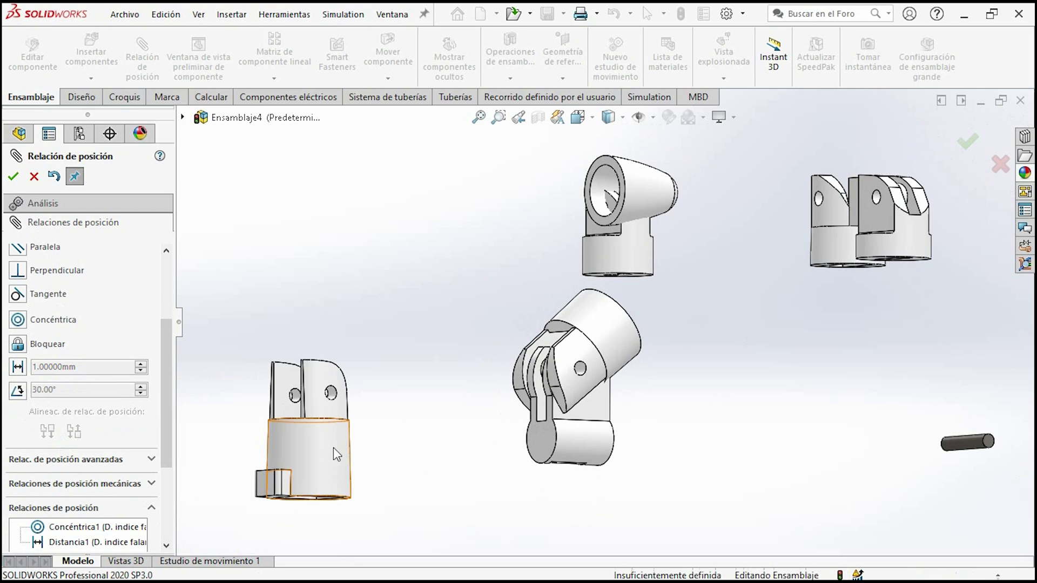
drag(332, 454, 403, 327)
mouse_move(615, 315)
mouse_down()
mouse_move(382, 351)
mouse_move(483, 264)
mouse_up()
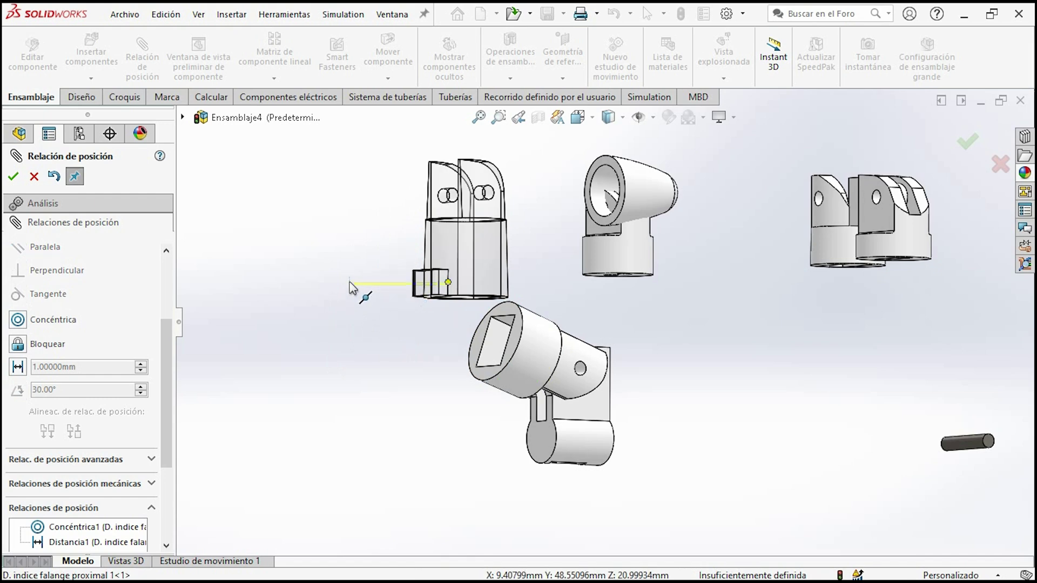
click(462, 287)
mouse_move(463, 287)
middle_down()
mouse_move(562, 296)
mouse_move(447, 327)
middle_up()
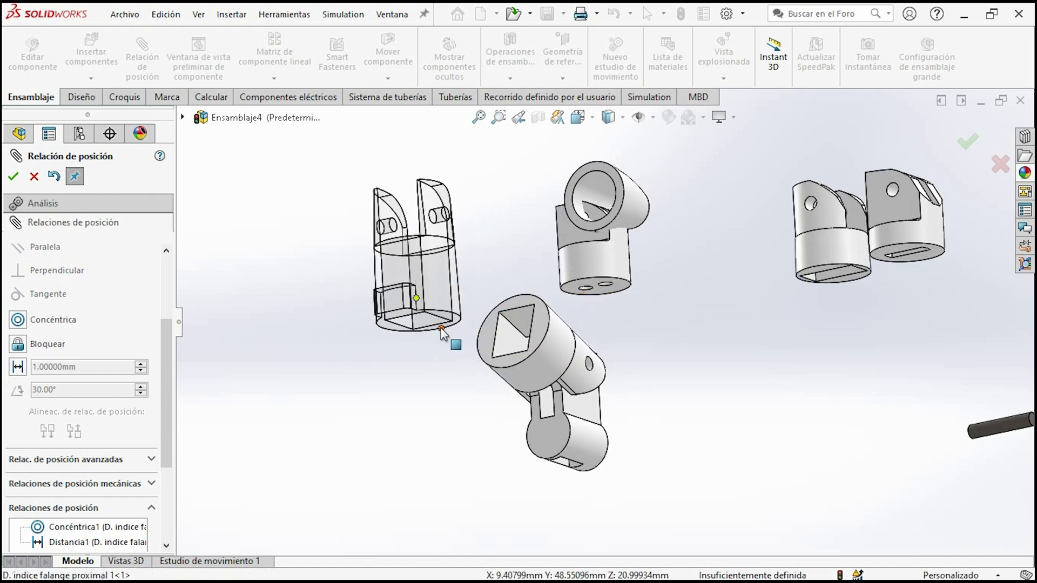
scroll(452, 340, down, 4)
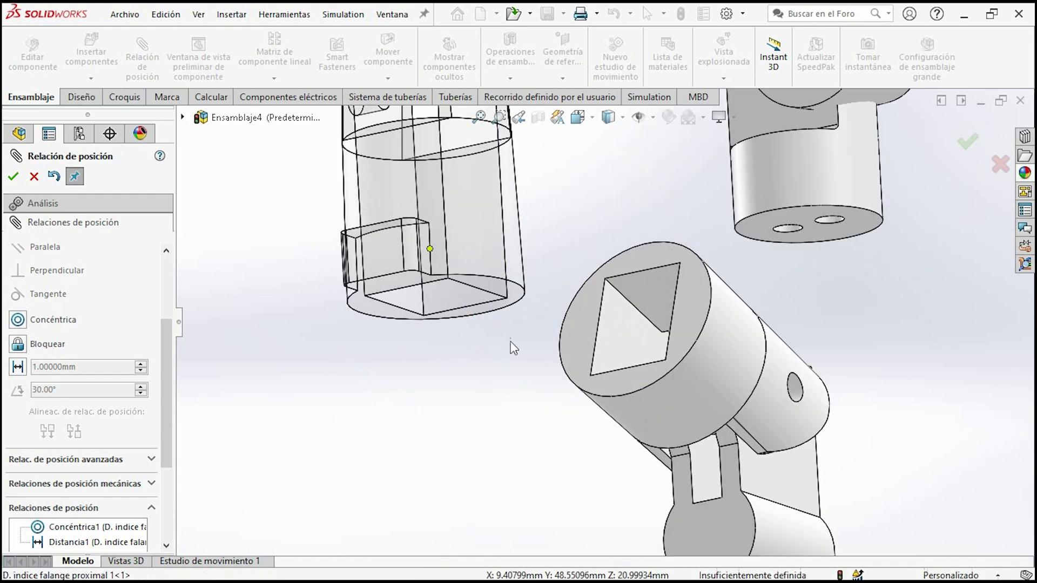
click(584, 311)
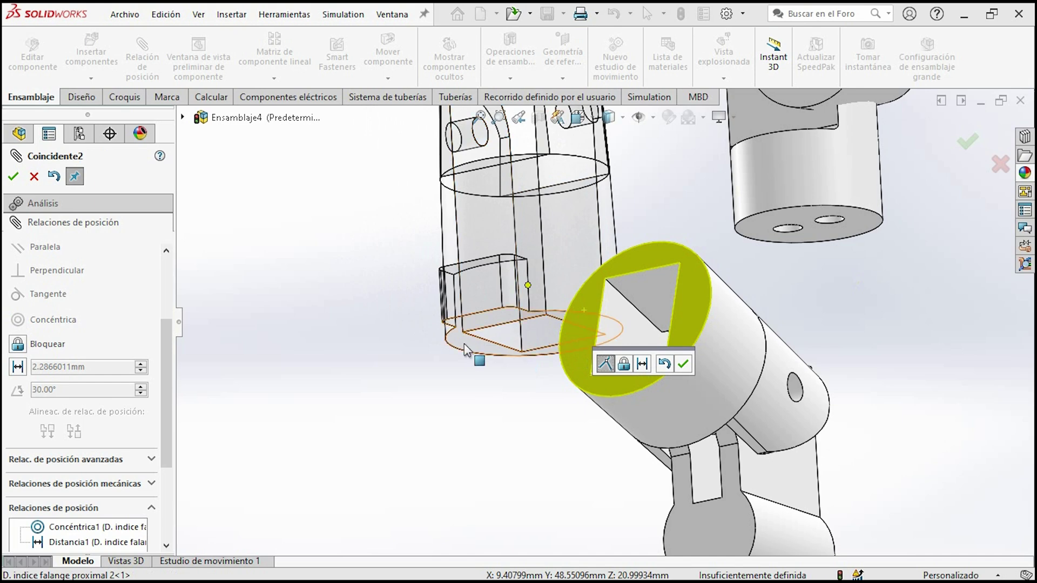
click(465, 344)
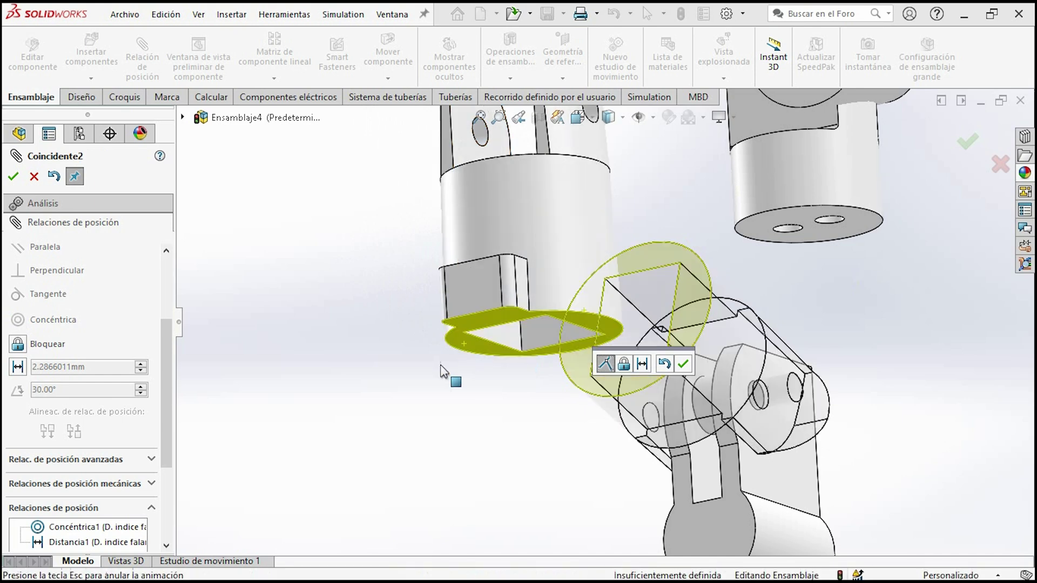
click(15, 178)
Step: Make the sleeve's circular edge concentric with the matching cylinder edge
scroll(569, 357, down, 3)
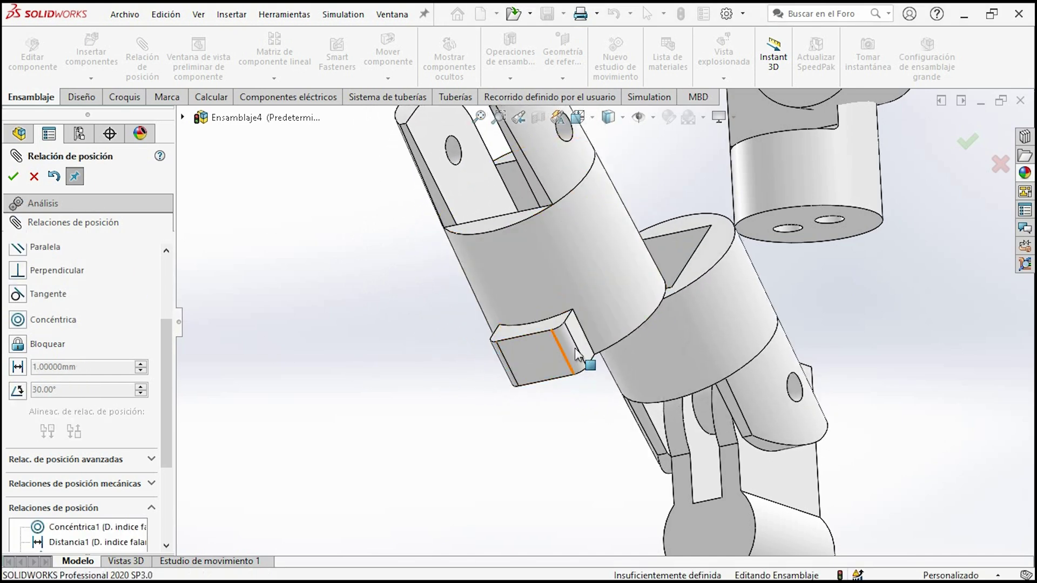
middle_drag(570, 357, 614, 376)
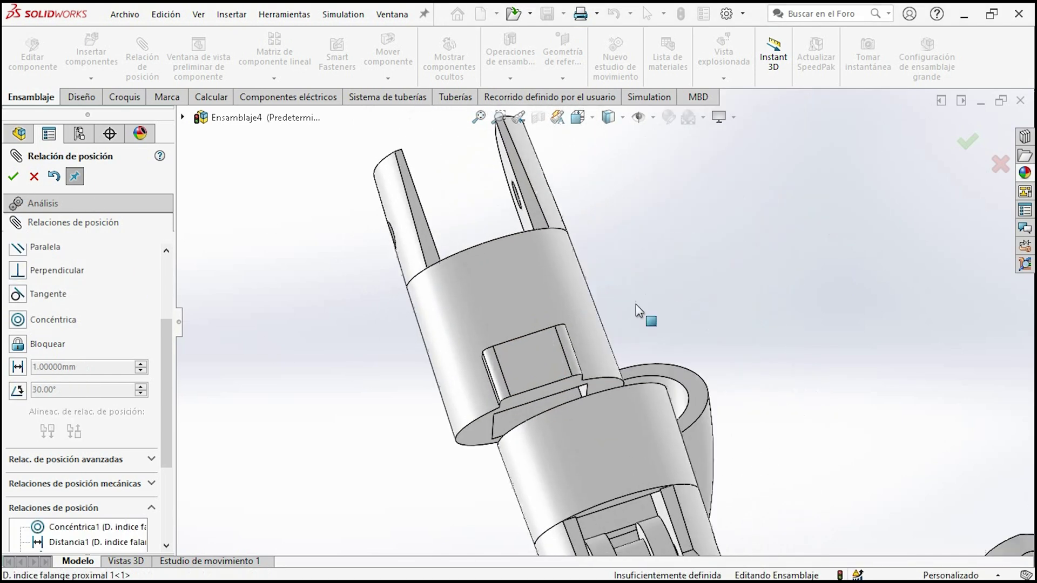
click(617, 368)
middle_drag(617, 368, 650, 370)
click(651, 371)
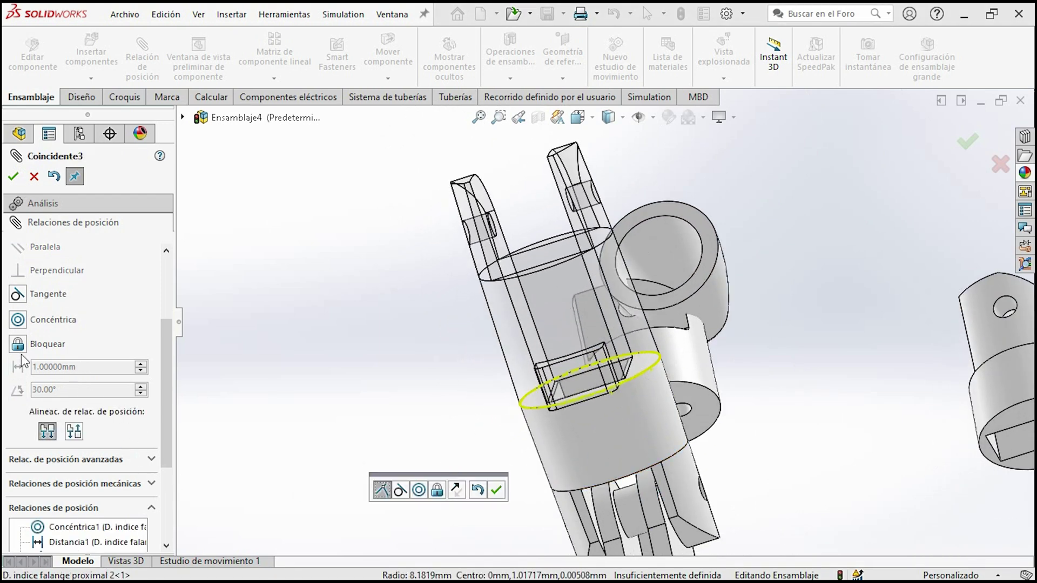
click(16, 324)
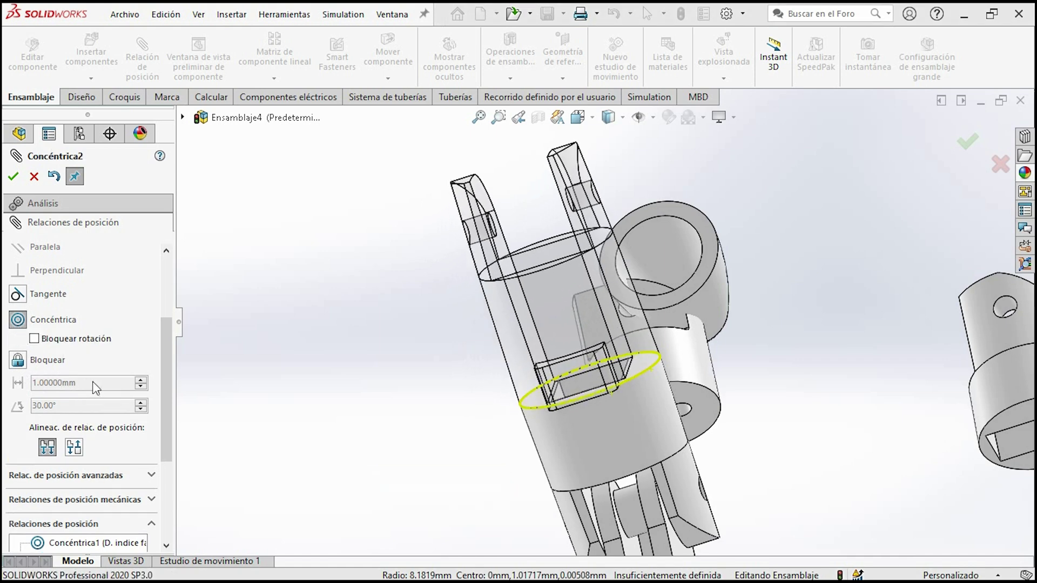
click(13, 176)
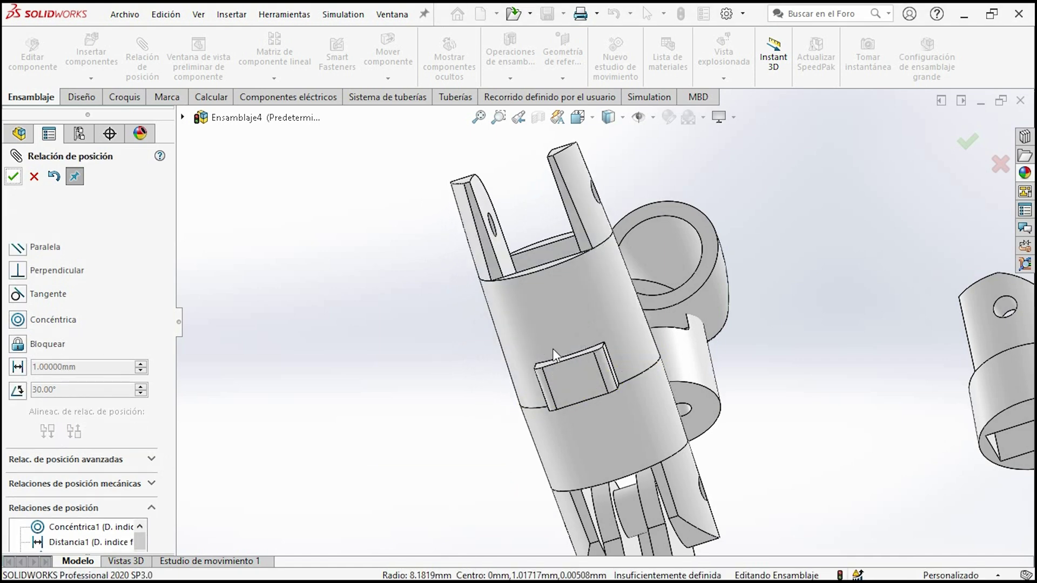
Step: Rotate the slotted sleeve and add a parallel mate between falange proximal 1 and 2 edges
drag(605, 382, 838, 295)
middle_drag(491, 412, 541, 533)
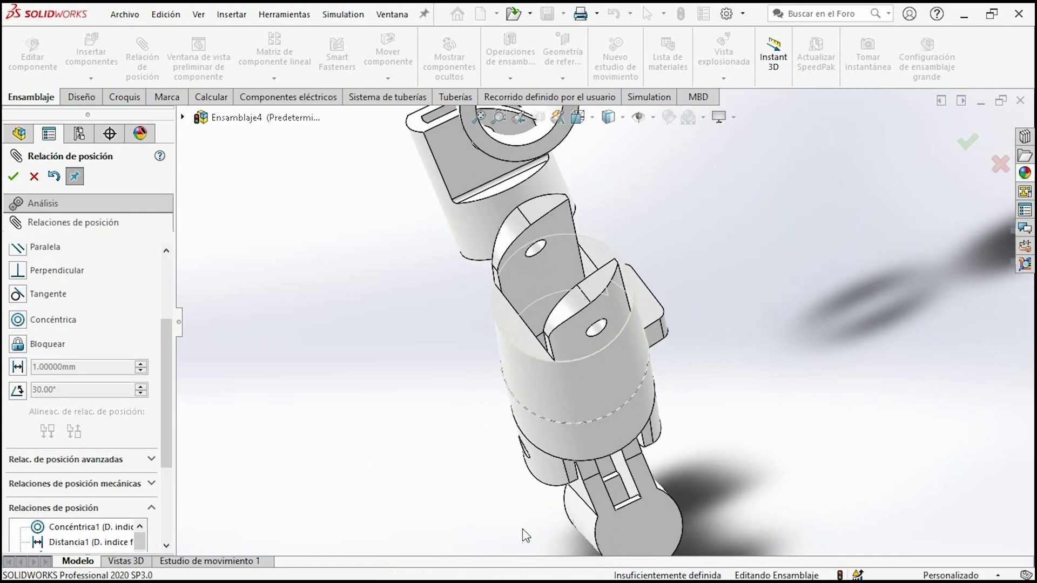
drag(589, 356, 528, 363)
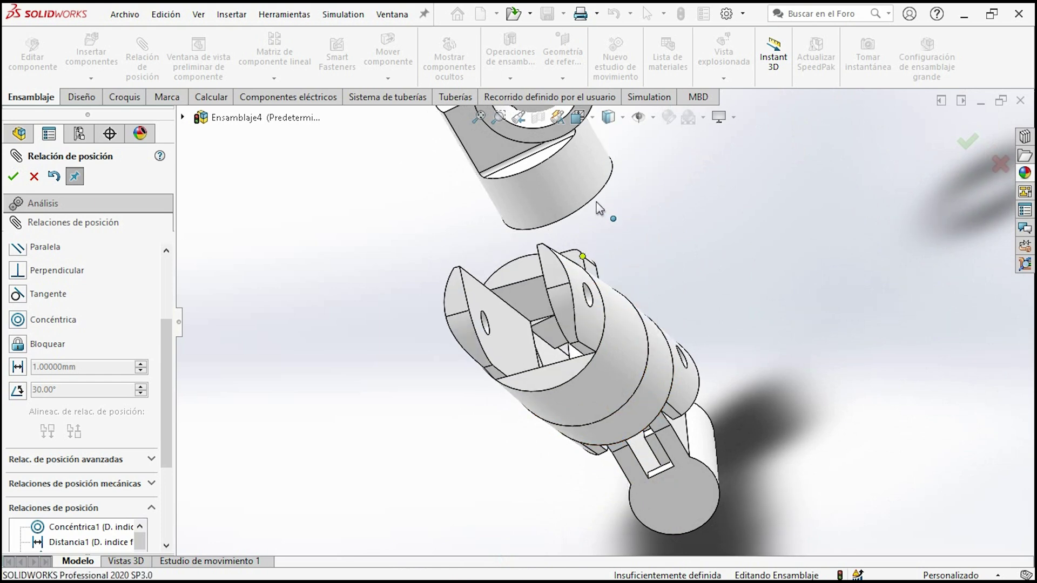
scroll(528, 363, down, 4)
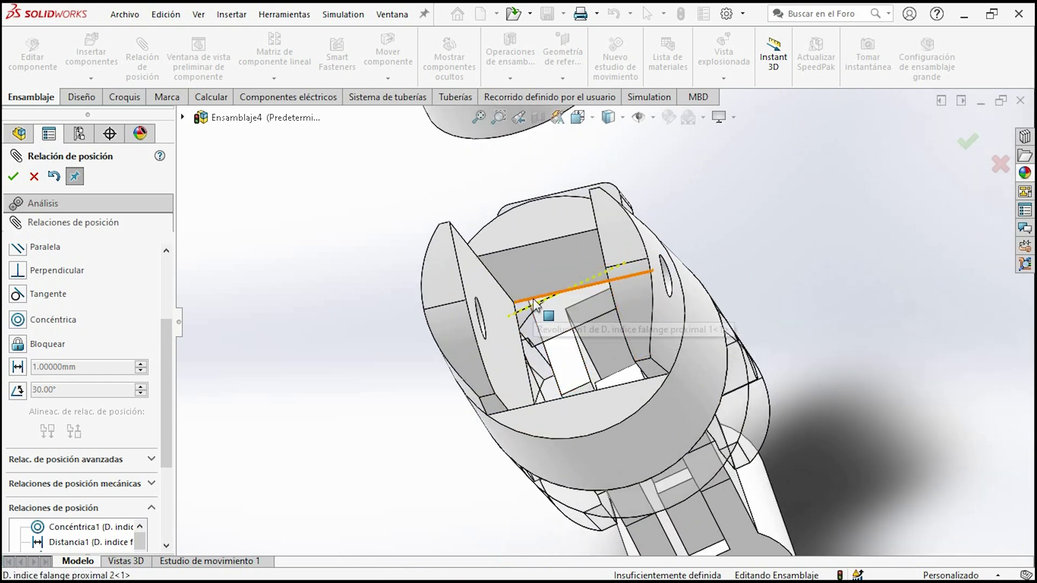
click(536, 306)
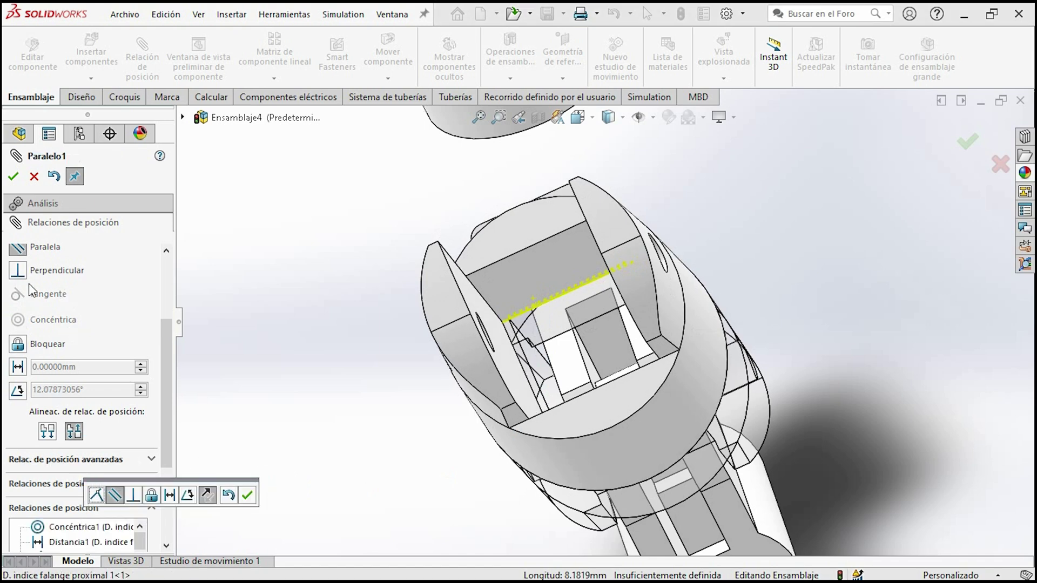
click(11, 180)
middle_drag(492, 445, 512, 227)
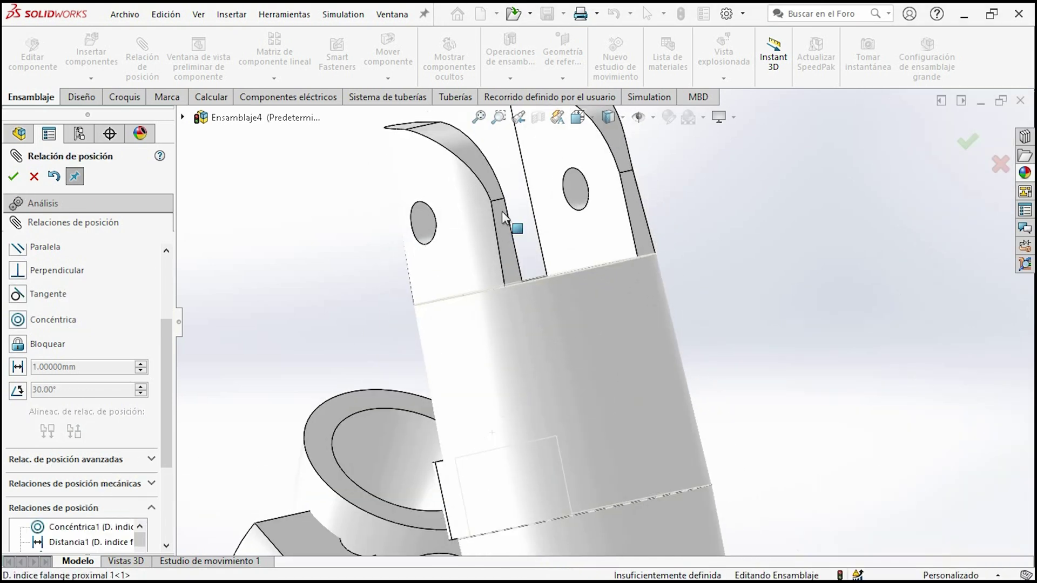
scroll(562, 435, up, 5)
middle_drag(567, 475, 438, 551)
scroll(573, 443, up, 3)
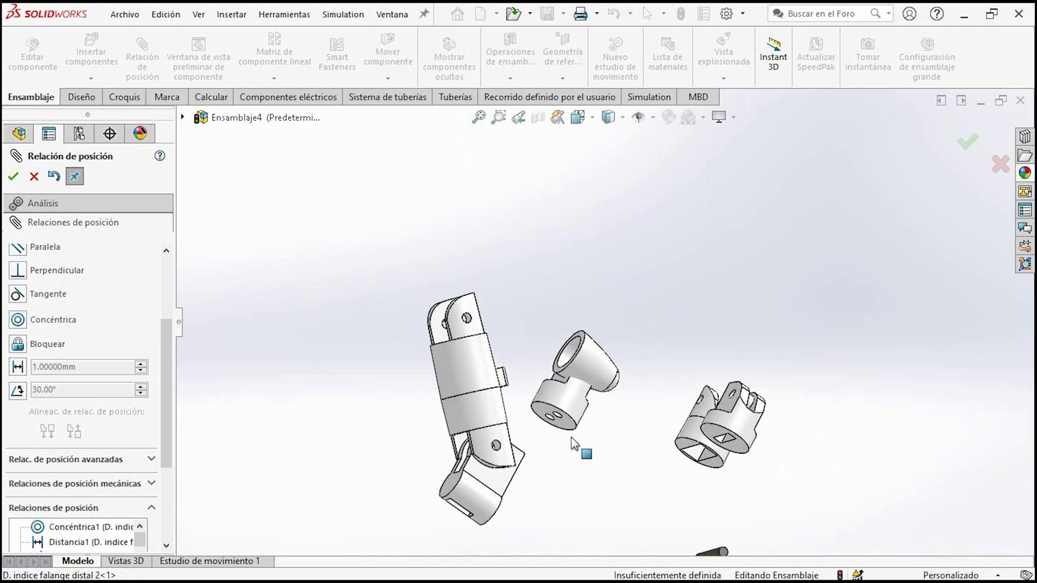
Step: Move the clevis part beside the others and make the two pin holes concentric
drag(728, 423, 481, 265)
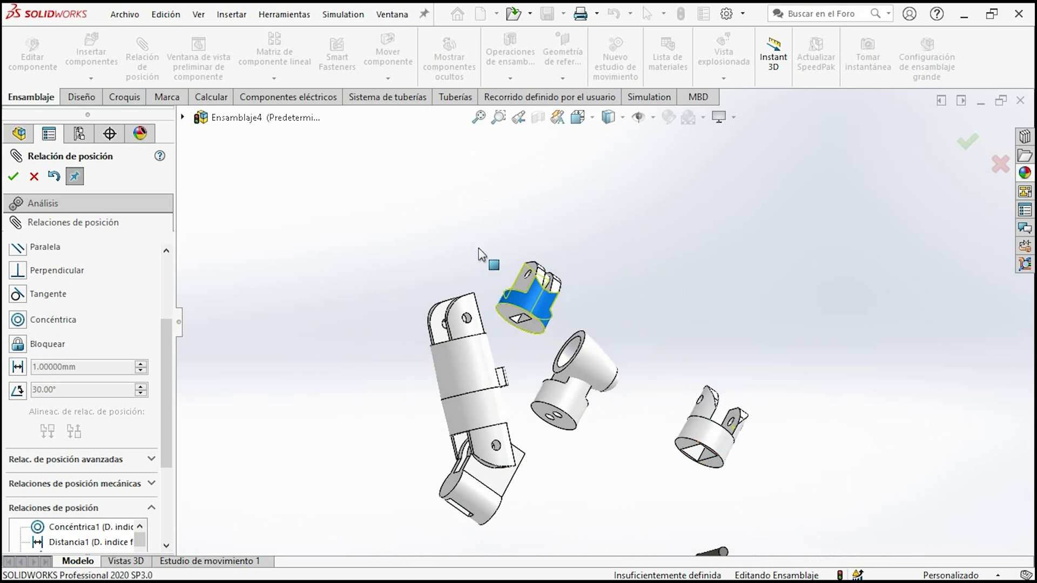
mouse_move(501, 280)
middle_down()
mouse_move(533, 385)
mouse_move(720, 372)
middle_up()
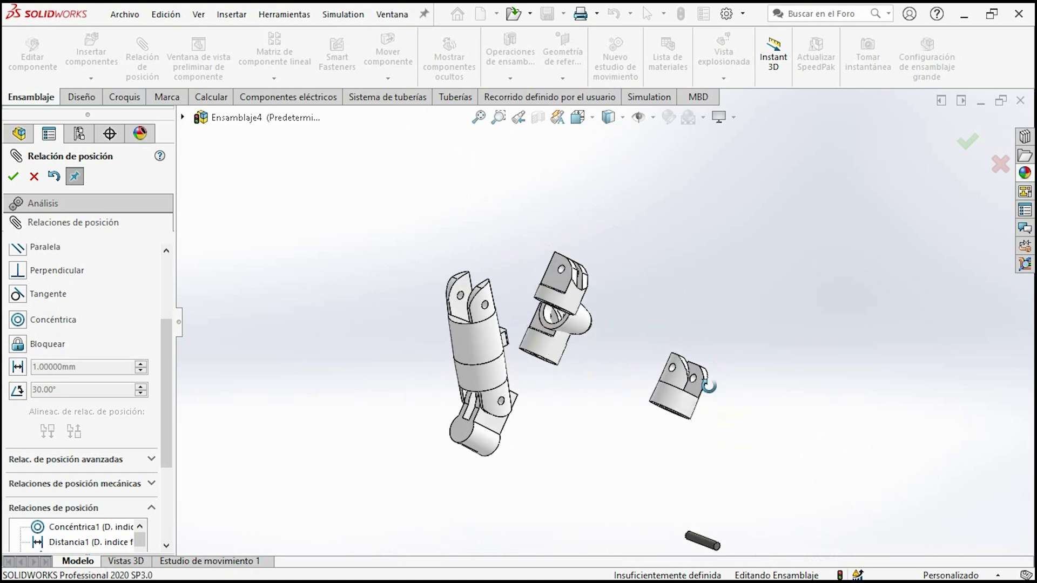
drag(681, 414, 517, 235)
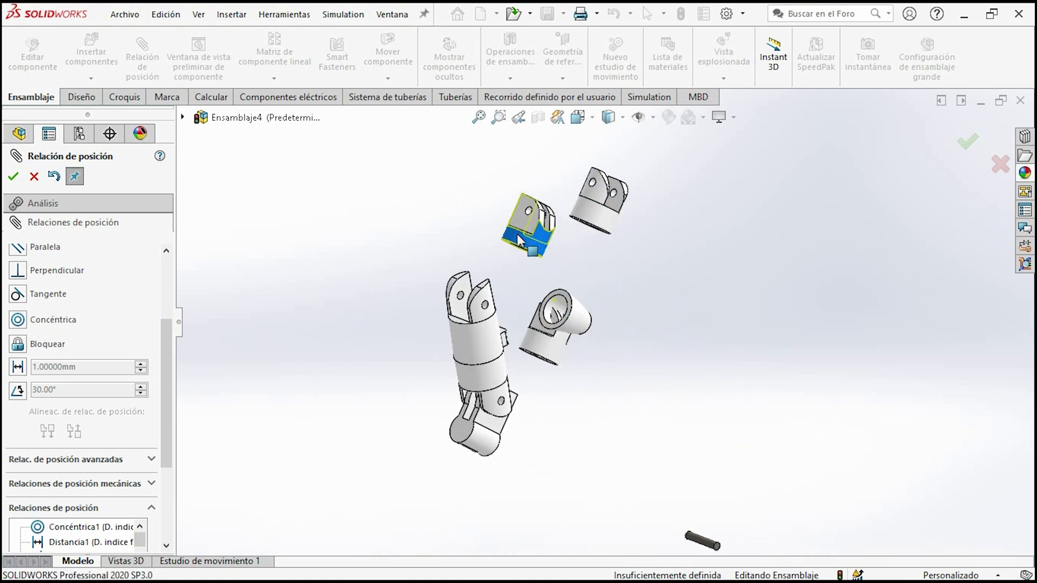
scroll(465, 225, down, 1)
scroll(551, 239, down, 4)
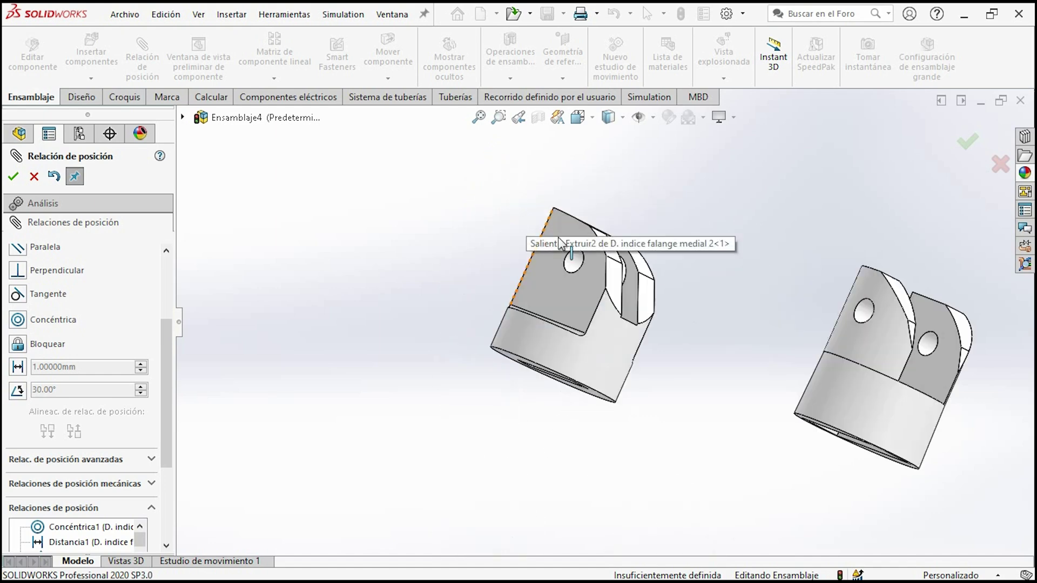
click(576, 259)
scroll(559, 411, up, 5)
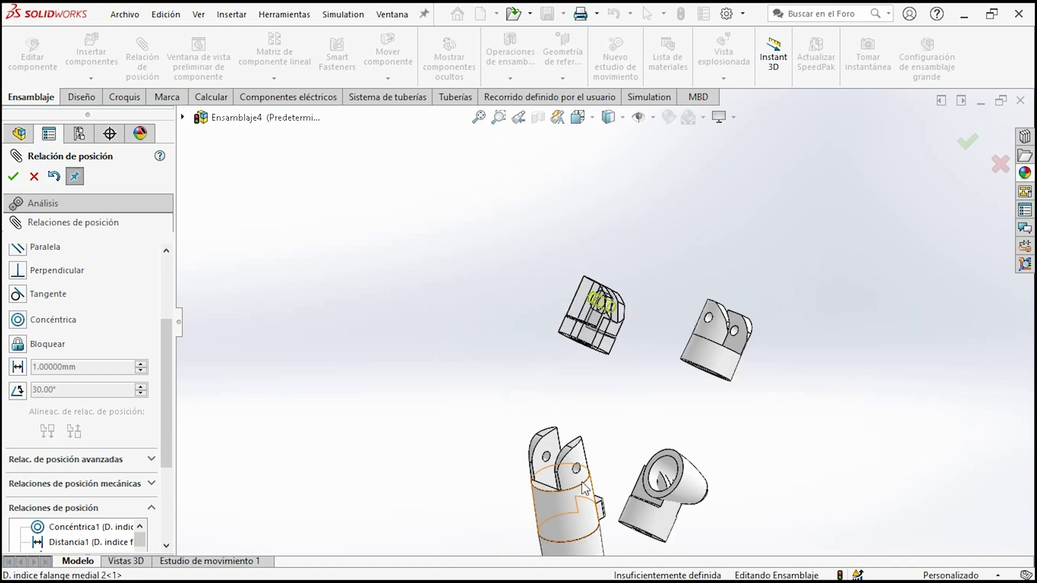
scroll(578, 475, down, 5)
click(602, 363)
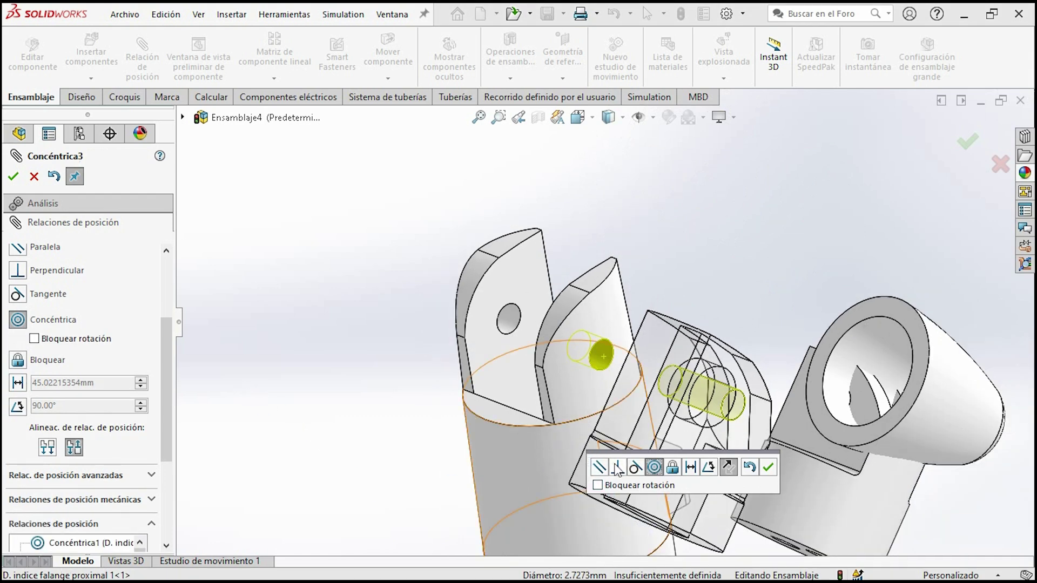
click(13, 176)
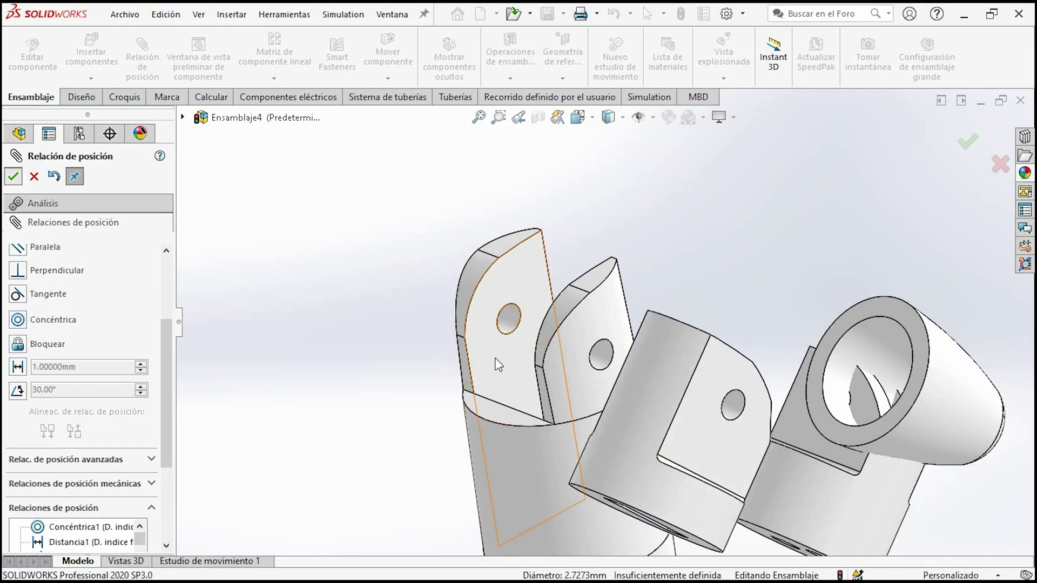
Step: Swing the part about its pin and add a 0.5 mm distance mate between side faces
drag(634, 463, 585, 308)
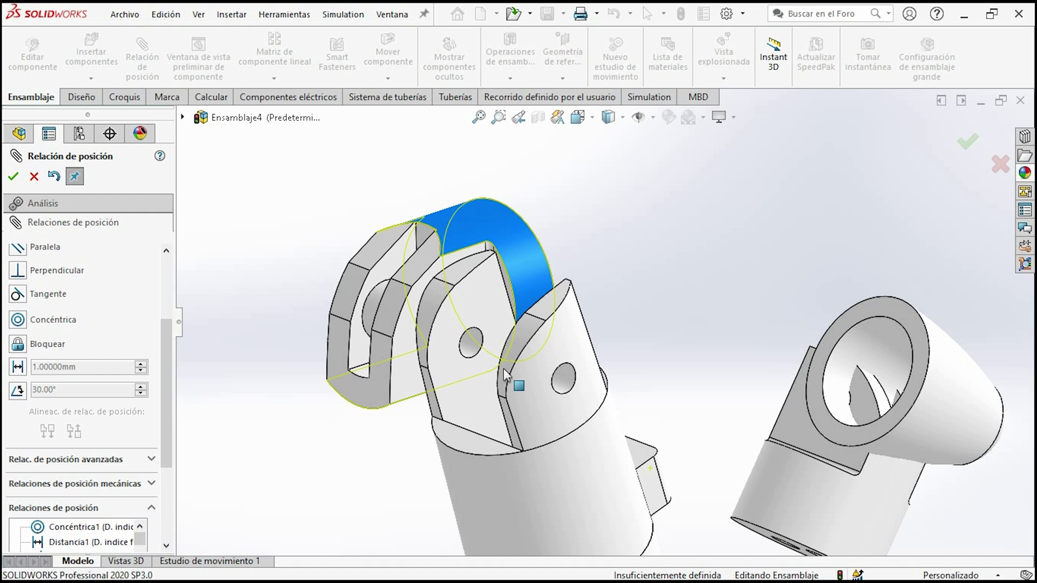
drag(585, 308, 620, 254)
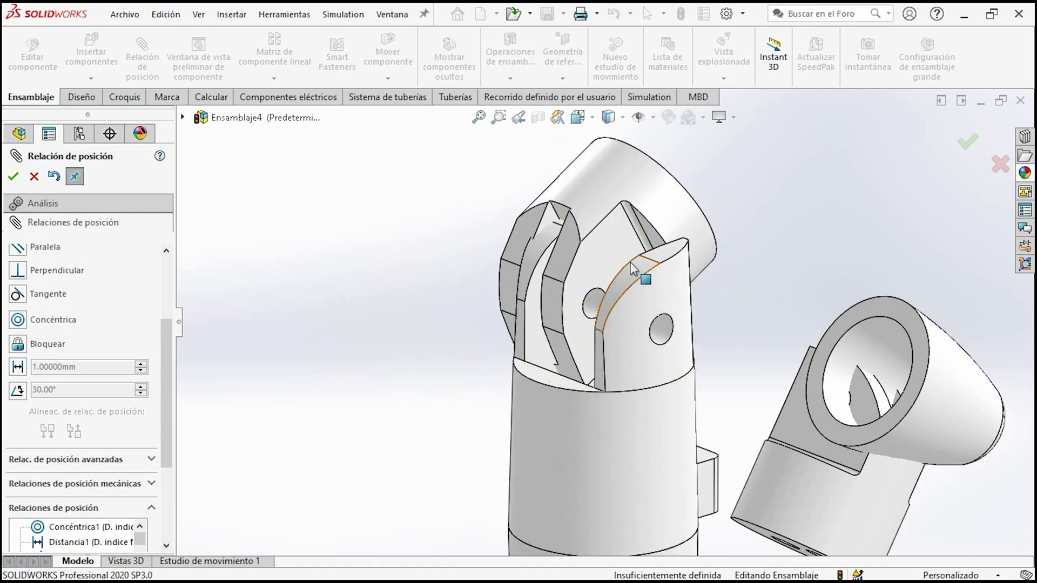
mouse_move(620, 254)
middle_down()
mouse_move(683, 317)
mouse_move(638, 308)
middle_up()
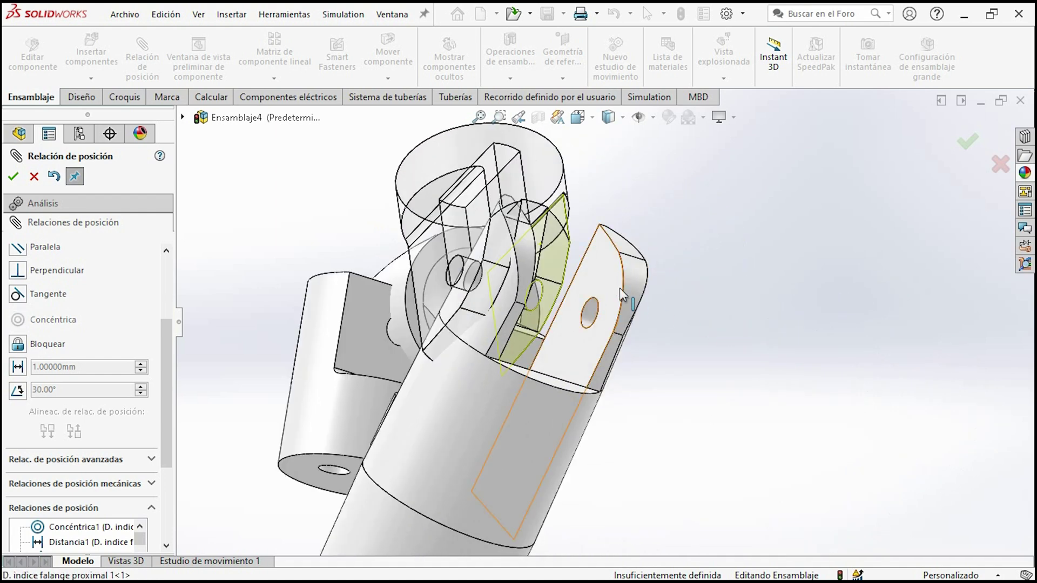
click(620, 288)
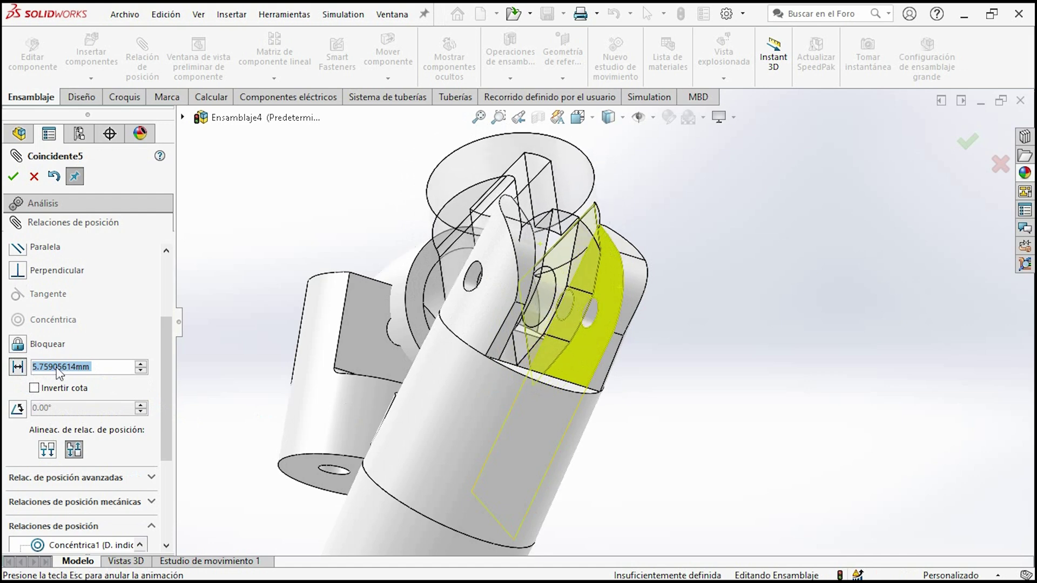
text(0.5)
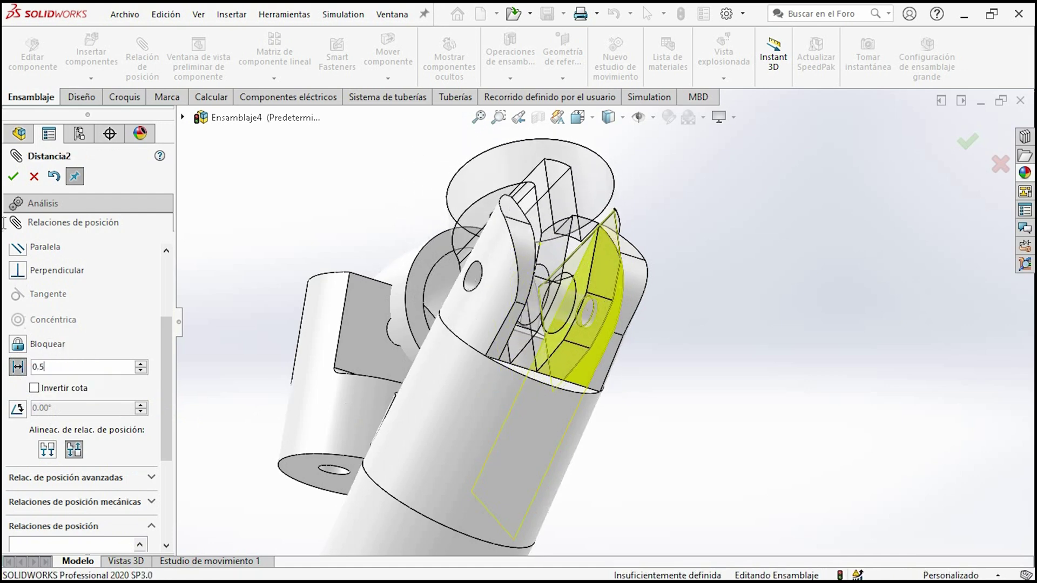
key(Return)
click(12, 177)
mouse_move(461, 324)
middle_down()
mouse_move(474, 326)
mouse_move(554, 416)
mouse_move(608, 424)
middle_up()
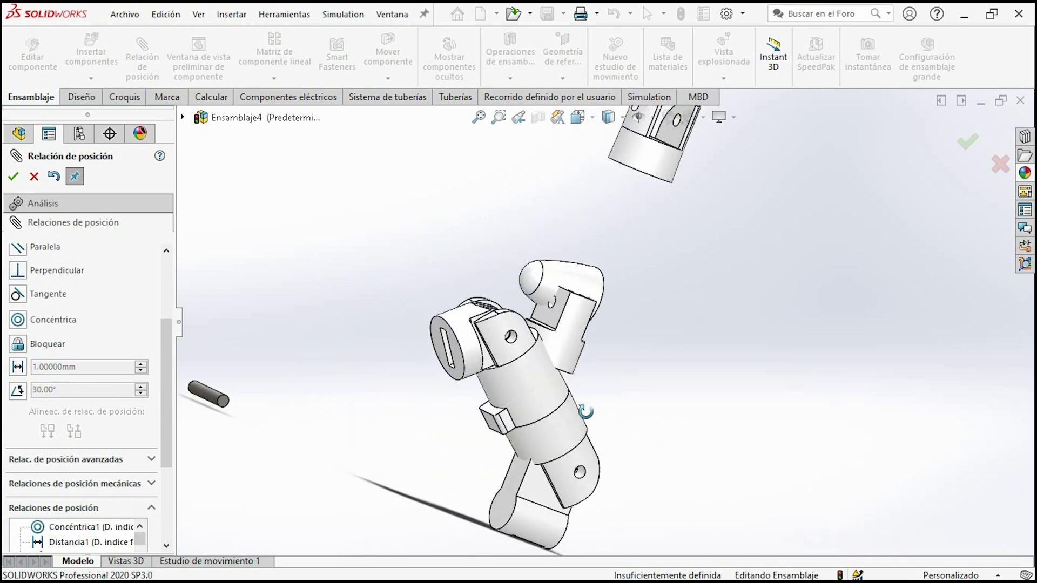
Step: Rearrange the assembly, spinning the middle component and moving the top one to the right
scroll(570, 411, down, 5)
mouse_move(574, 361)
middle_down()
mouse_move(794, 355)
mouse_move(736, 157)
mouse_move(937, 227)
mouse_move(232, 262)
mouse_move(423, 439)
mouse_move(544, 150)
mouse_move(698, 130)
mouse_move(504, 358)
mouse_move(558, 302)
middle_up()
scroll(534, 313, up, 5)
mouse_move(546, 313)
mouse_down()
mouse_move(648, 222)
mouse_move(683, 213)
mouse_move(800, 295)
mouse_move(783, 303)
mouse_up()
drag(596, 207, 774, 279)
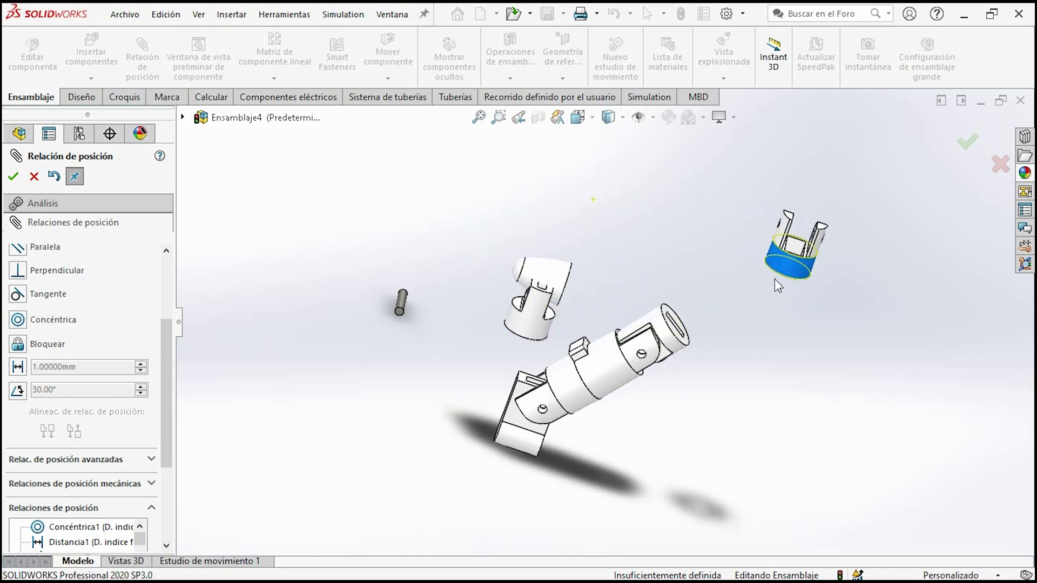
scroll(774, 279, down, 5)
scroll(720, 326, down, 3)
scroll(705, 358, down, 3)
scroll(655, 365, up, 5)
middle_drag(655, 364, 543, 345)
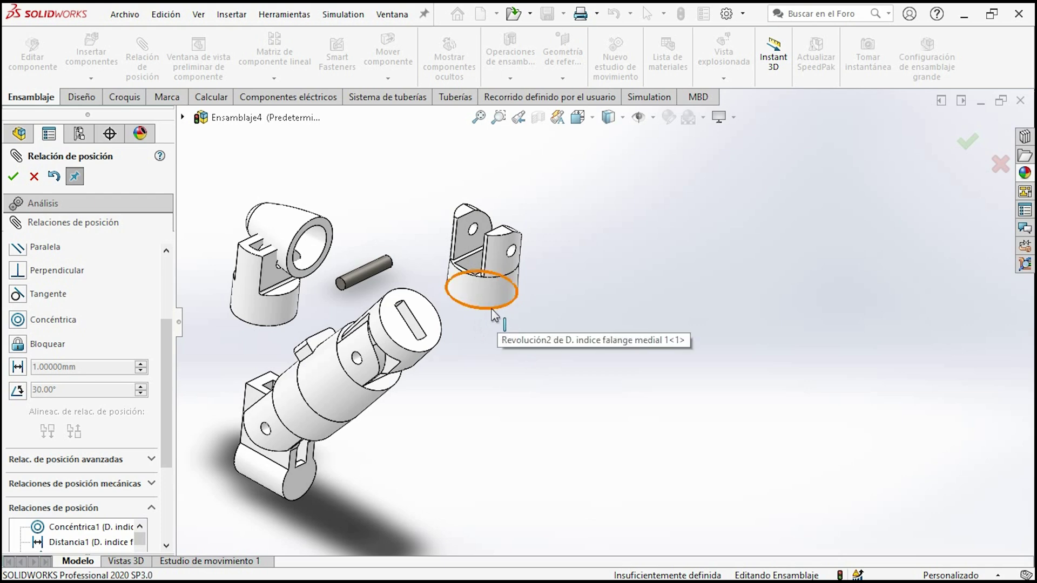
mouse_move(481, 338)
middle_down()
mouse_move(510, 271)
mouse_move(545, 255)
middle_up()
Step: Make the yoke base edge concentric with the finger tube's end edge
click(558, 264)
middle_drag(526, 292, 542, 250)
mouse_move(456, 313)
middle_down()
mouse_move(378, 384)
mouse_move(405, 351)
middle_up()
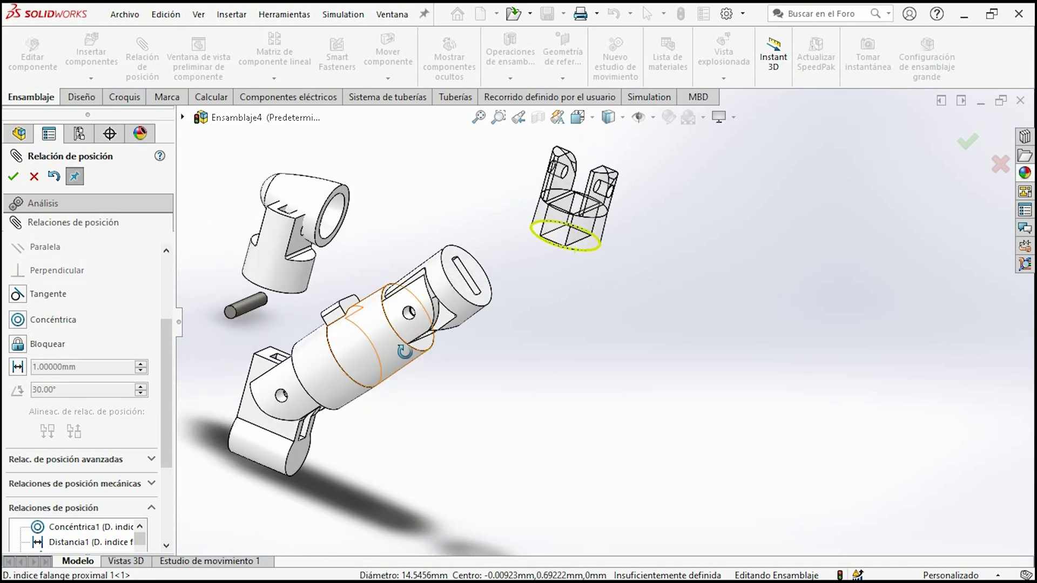
click(462, 299)
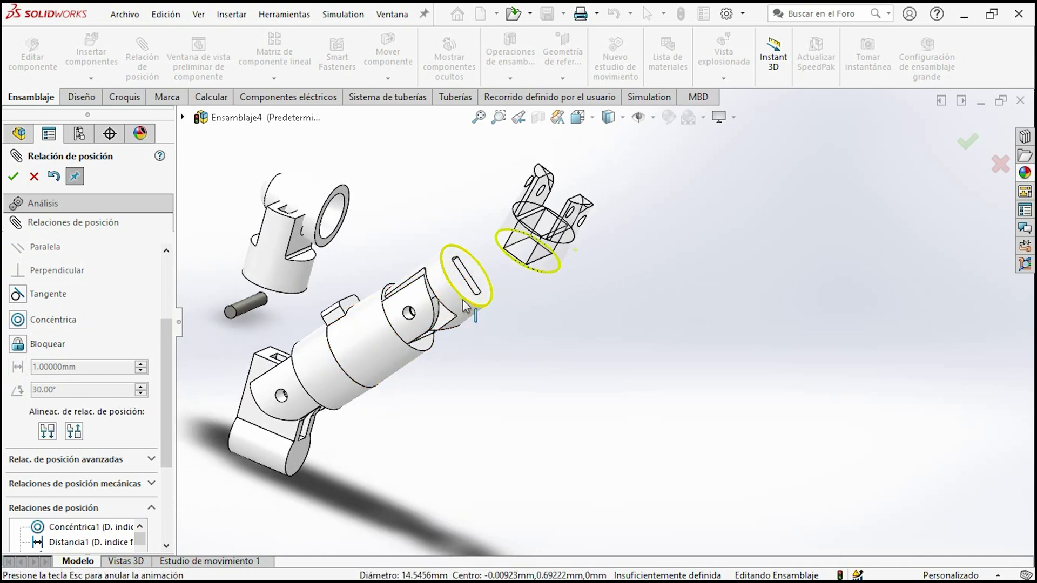
click(18, 320)
click(13, 176)
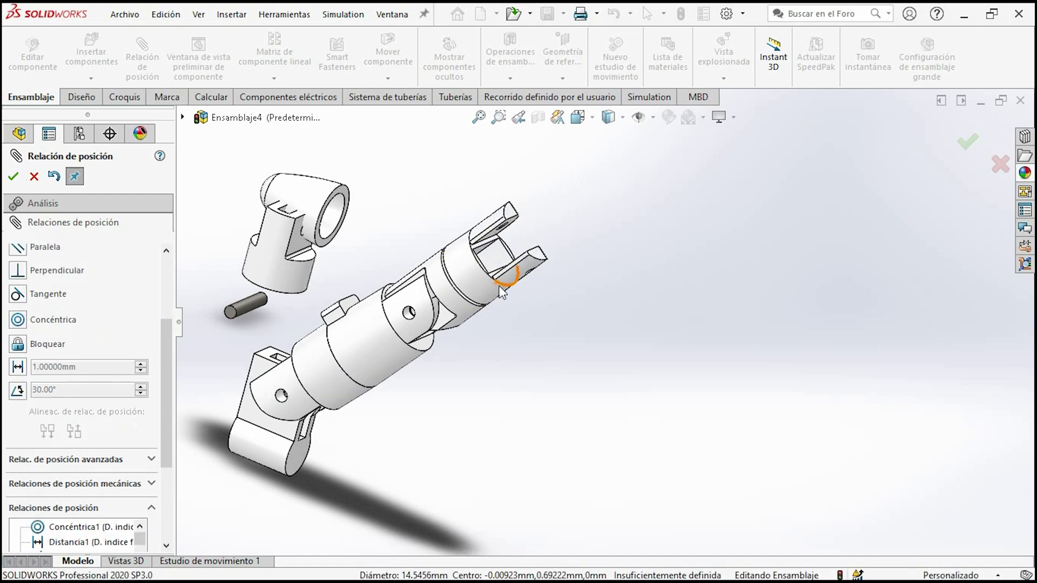
Step: Add a coincident mate on the slotted end faces
middle_drag(565, 242, 432, 324)
scroll(512, 267, down, 5)
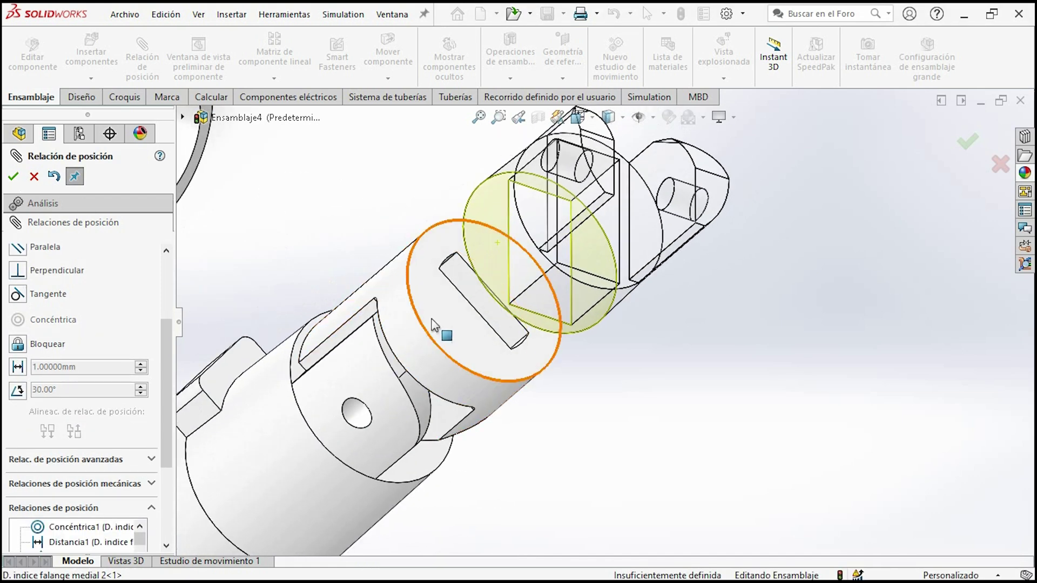
click(432, 324)
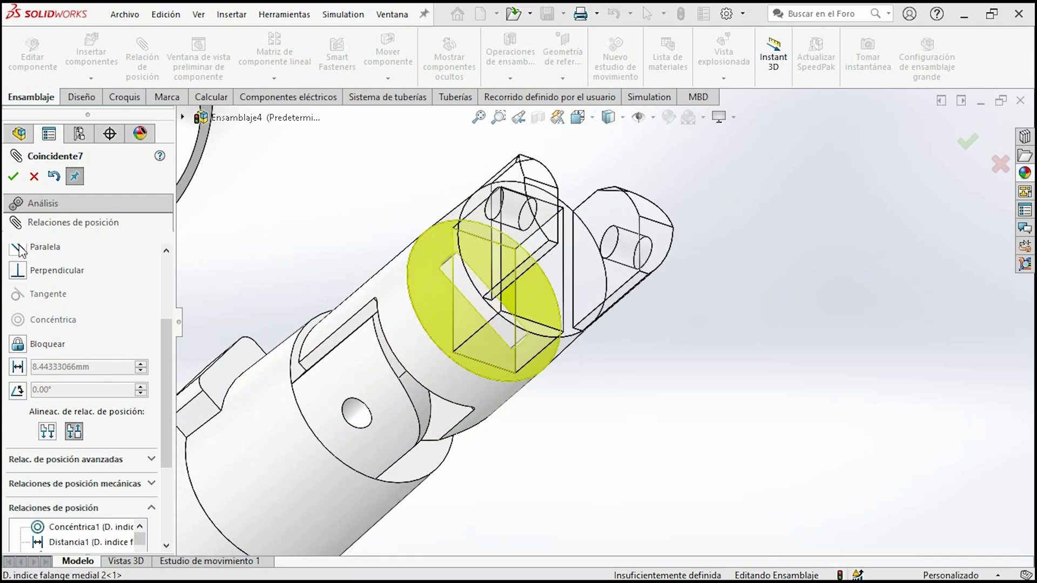
click(13, 176)
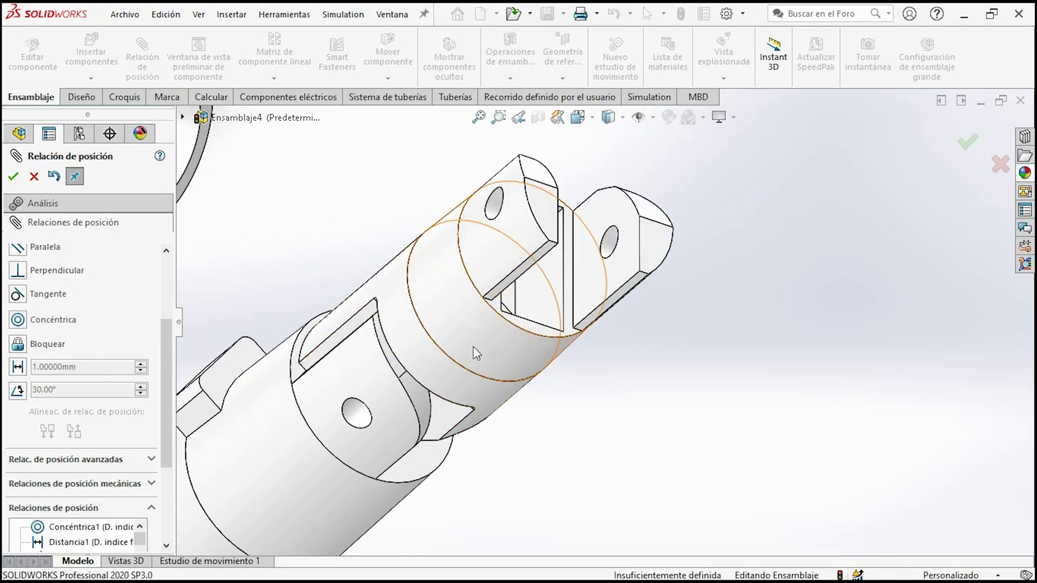
Step: Align the slot faces with a parallel mate (Paralelo2) and move the fingertip cone clear
click(473, 347)
mouse_move(414, 212)
middle_down()
mouse_move(496, 232)
mouse_move(601, 312)
middle_up()
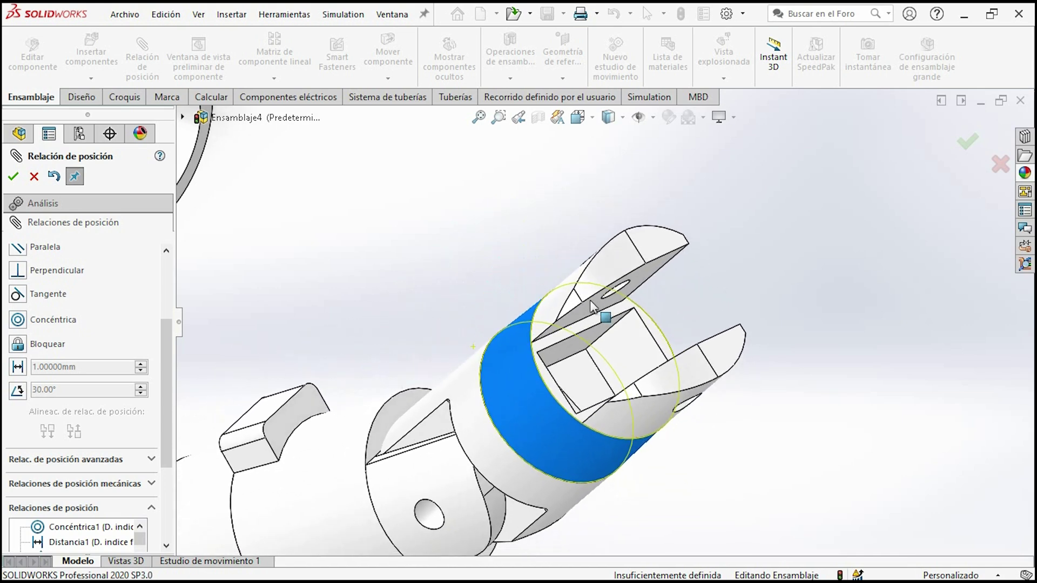
mouse_move(601, 312)
middle_down()
mouse_move(284, 239)
mouse_move(312, 232)
mouse_move(388, 250)
mouse_move(527, 236)
mouse_move(486, 350)
mouse_move(471, 347)
mouse_move(360, 281)
mouse_move(329, 229)
mouse_move(305, 120)
mouse_move(251, 131)
mouse_move(284, 236)
mouse_move(233, 314)
mouse_move(244, 312)
middle_up()
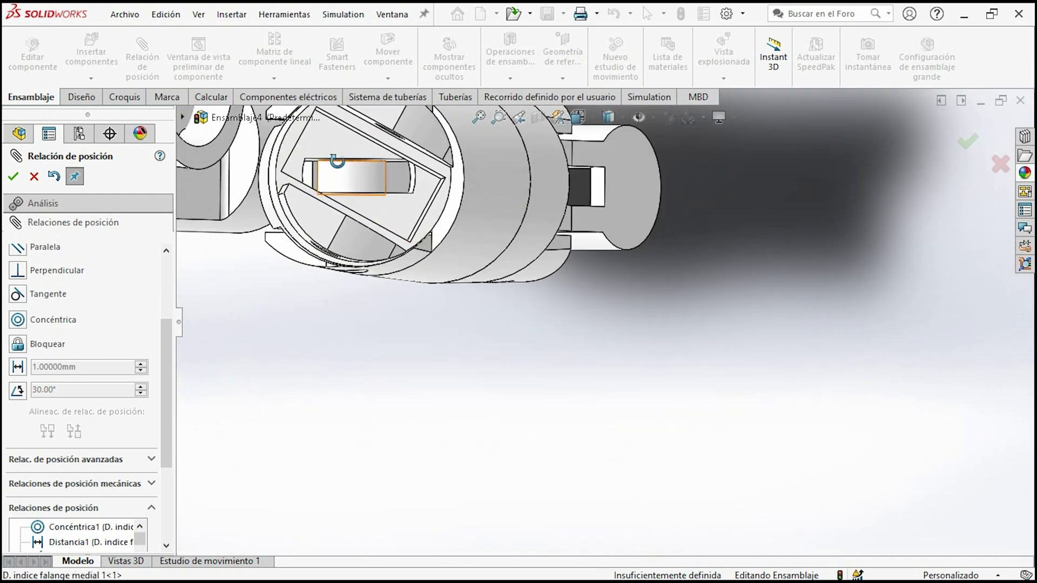
click(367, 142)
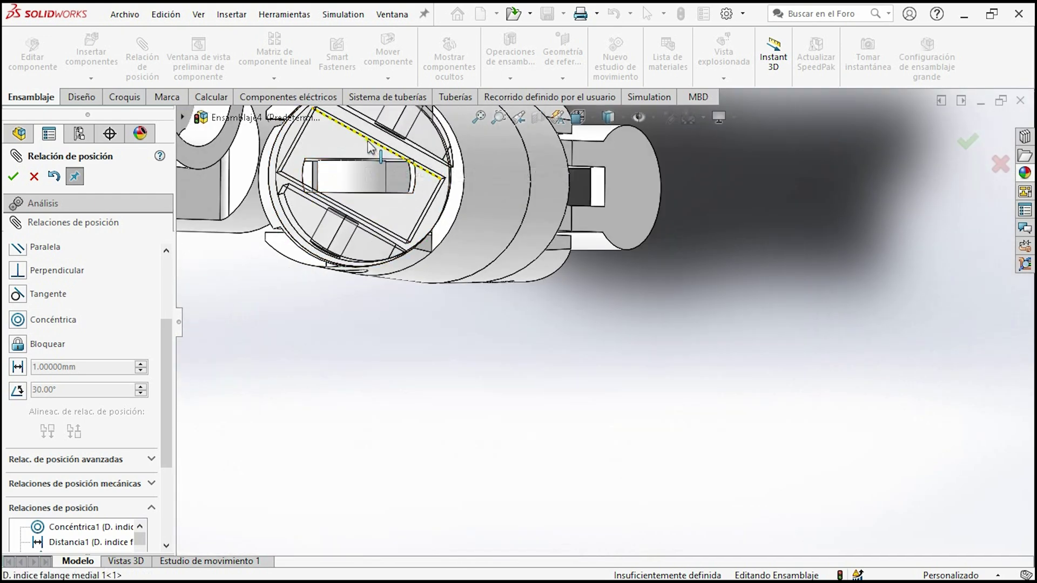
click(352, 167)
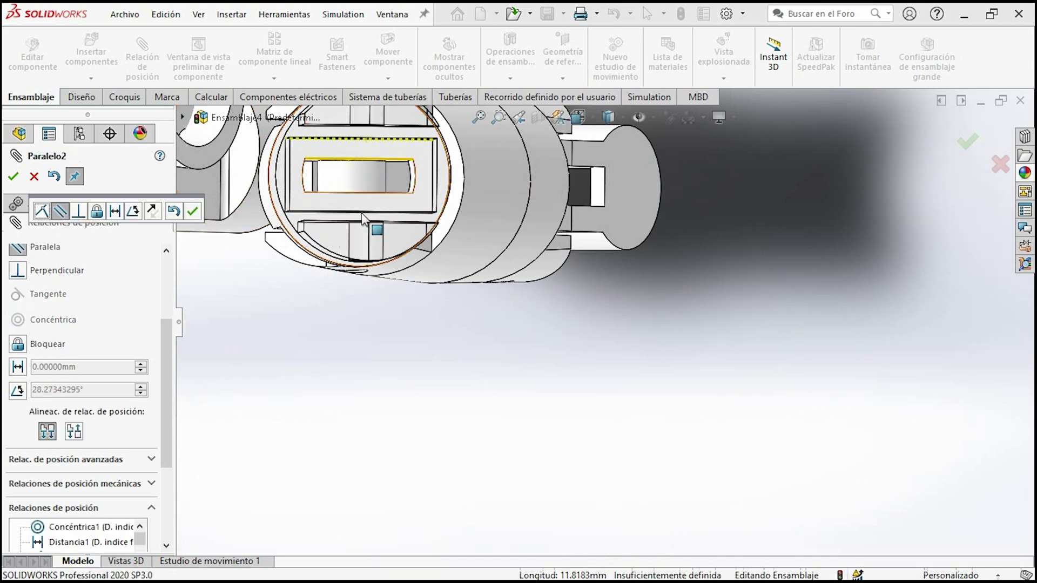
click(13, 176)
scroll(301, 324, up, 5)
mouse_move(300, 324)
middle_down()
mouse_move(324, 347)
mouse_move(313, 221)
middle_up()
drag(314, 221, 764, 254)
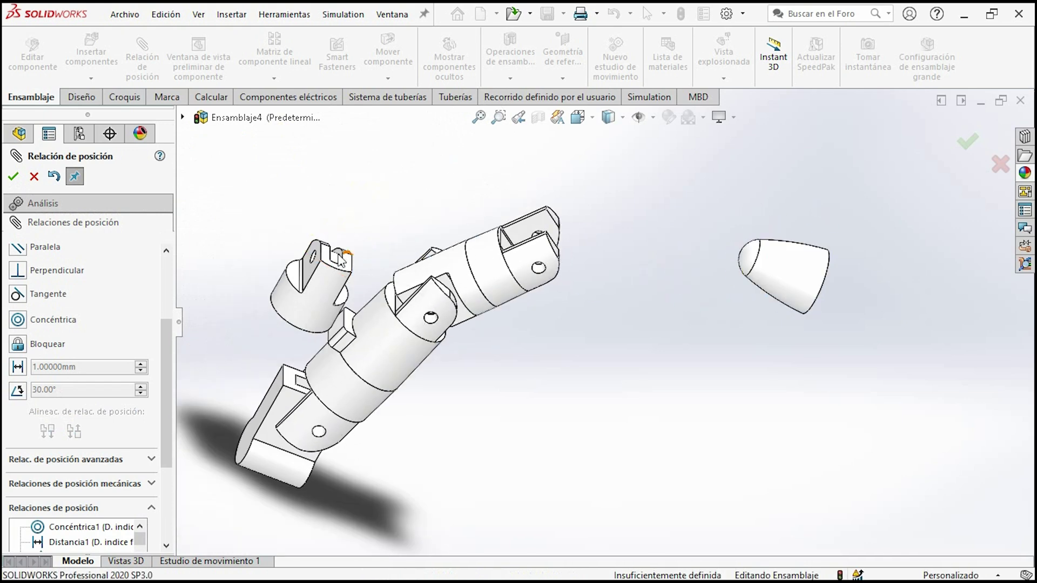
Step: Mate the fingertip's bottom face coincident with the cone's end face, dropping a wrongly picked edge
drag(376, 266, 920, 295)
mouse_move(790, 327)
middle_down()
mouse_move(706, 261)
mouse_move(850, 291)
middle_up()
click(801, 307)
mouse_move(801, 306)
middle_down()
mouse_move(854, 287)
mouse_move(842, 303)
middle_up()
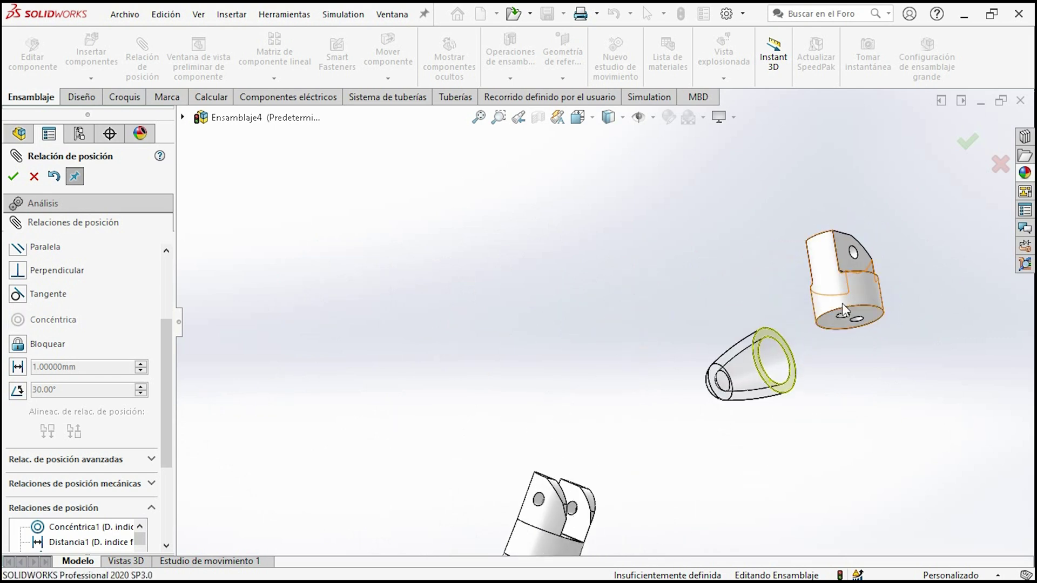
click(866, 318)
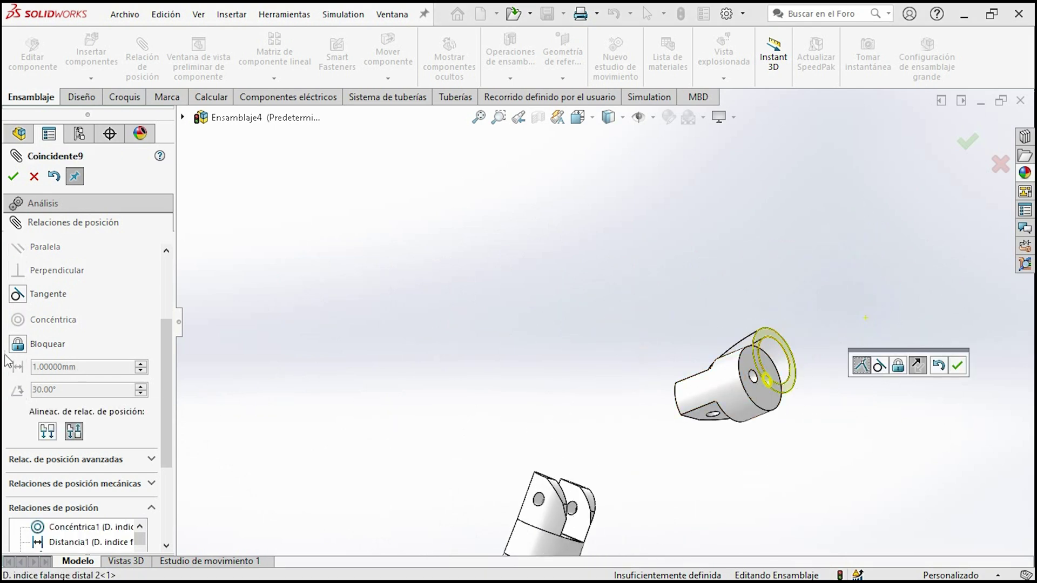
drag(168, 372, 195, 268)
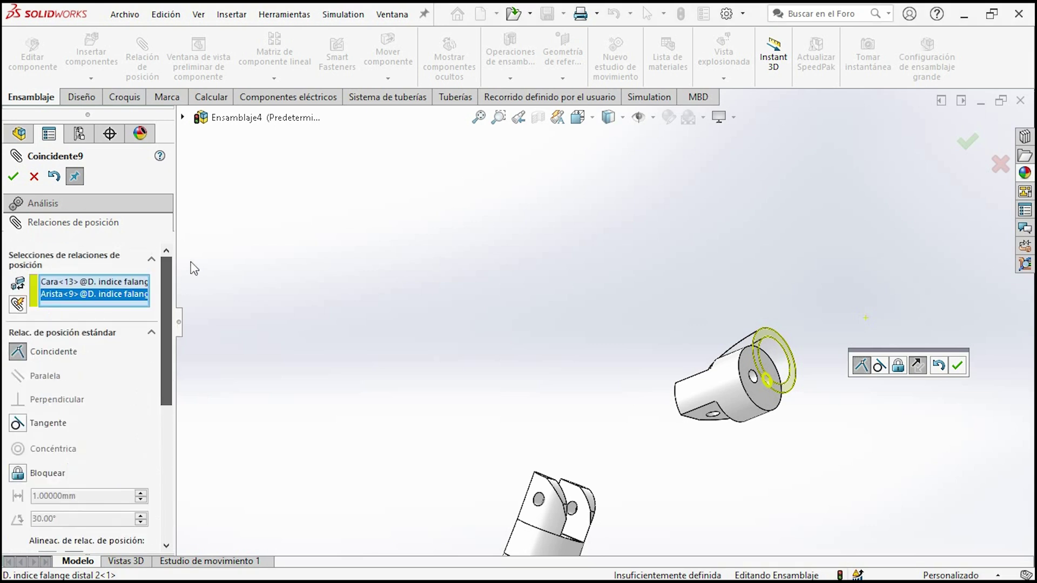
right_click(105, 299)
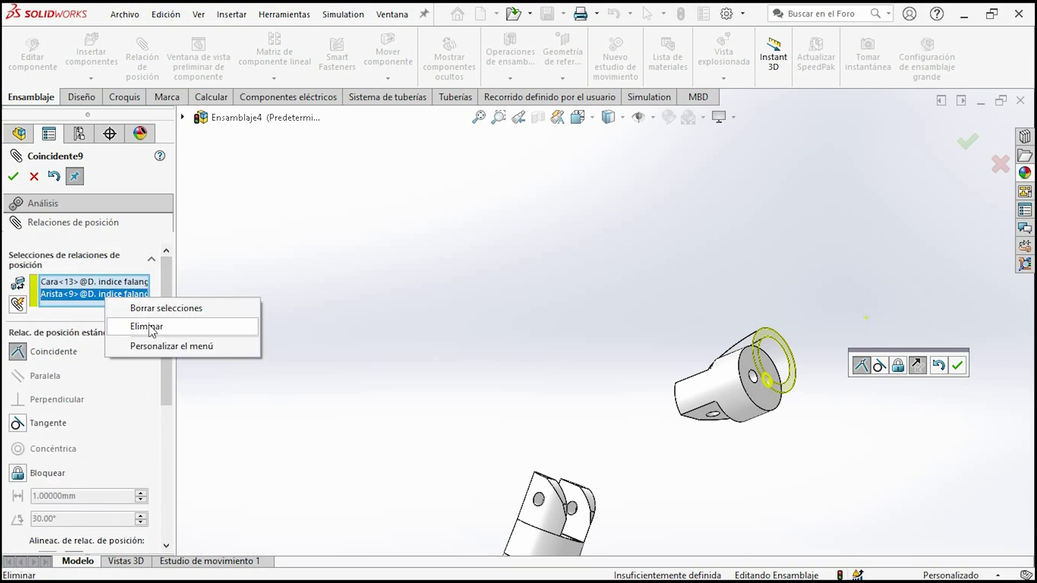
click(149, 328)
scroll(817, 399, down, 3)
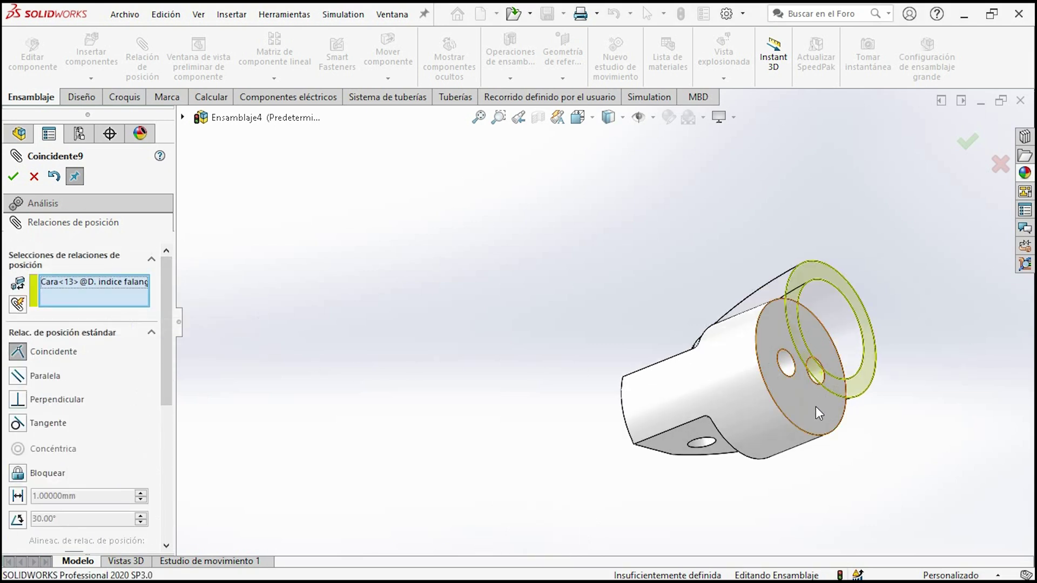
click(816, 407)
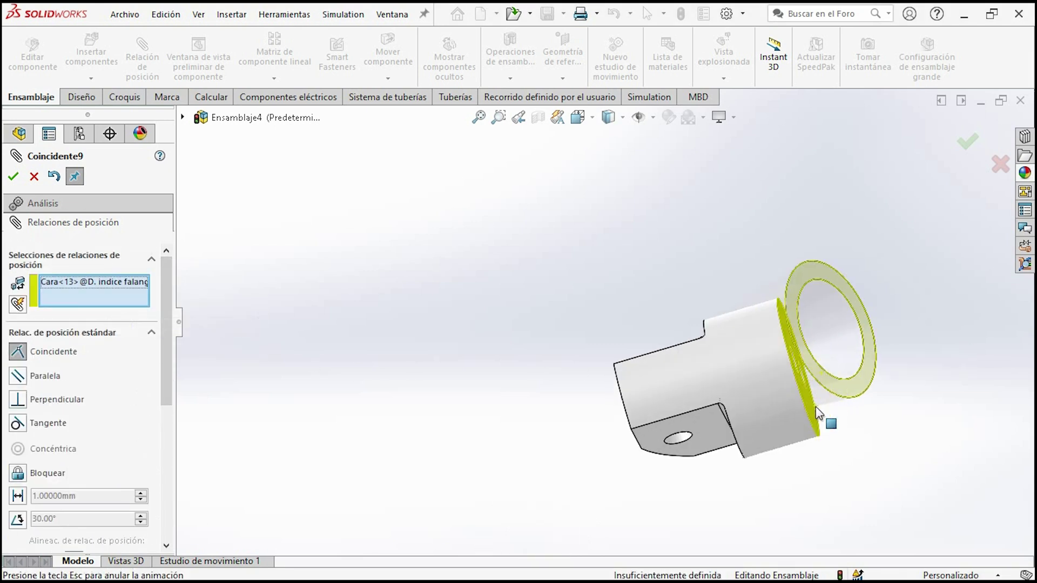
click(12, 180)
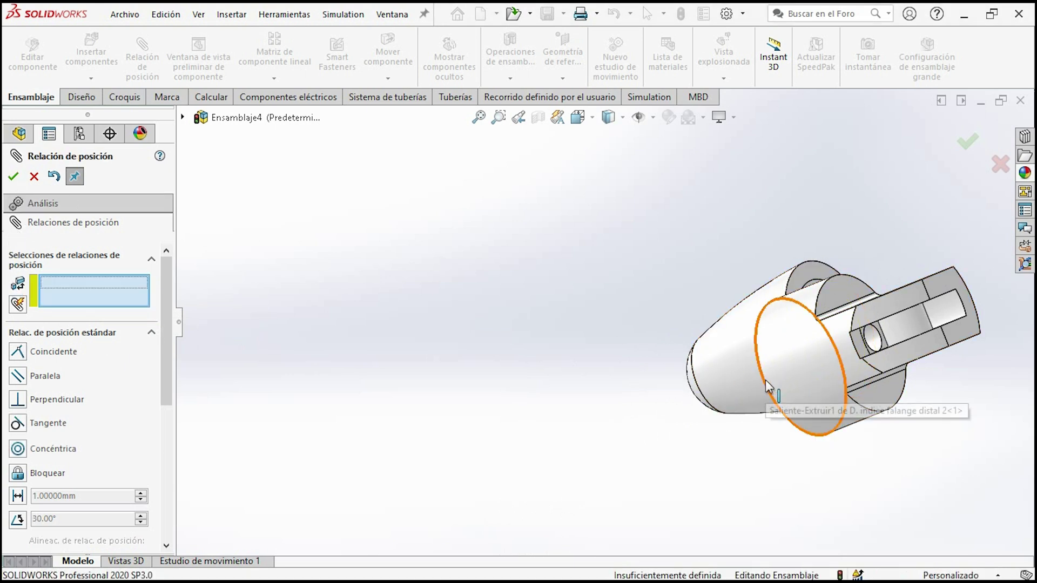
Step: Add a coincident mate between the cone's circular edge and the fingertip's matching edge
click(765, 380)
click(798, 279)
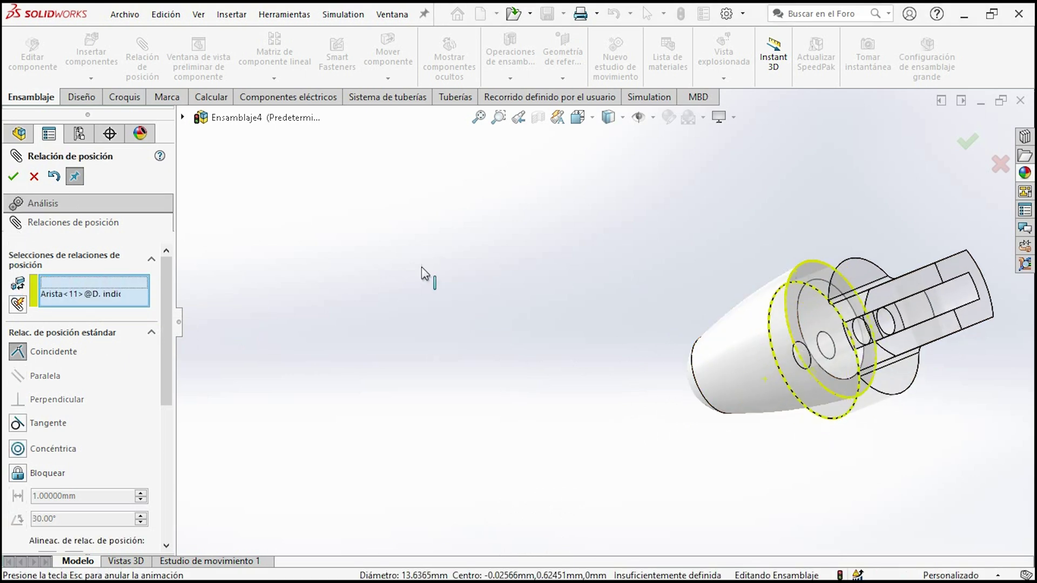
click(13, 177)
Step: Bring the fingertip part toward the finger and select its pin hole face
middle_drag(608, 282, 549, 341)
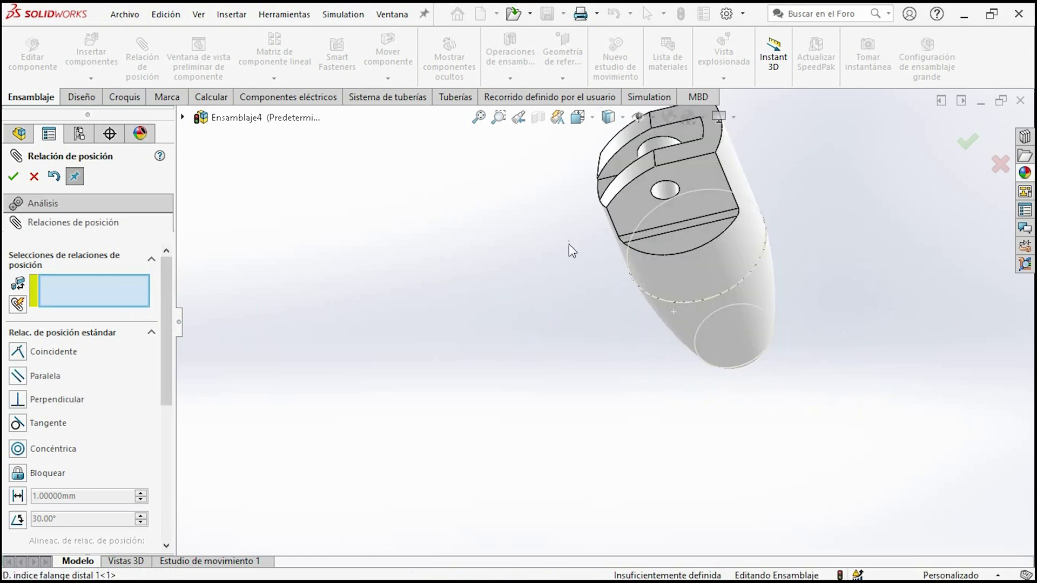
mouse_move(598, 330)
mouse_down()
mouse_move(505, 436)
mouse_move(763, 445)
mouse_up()
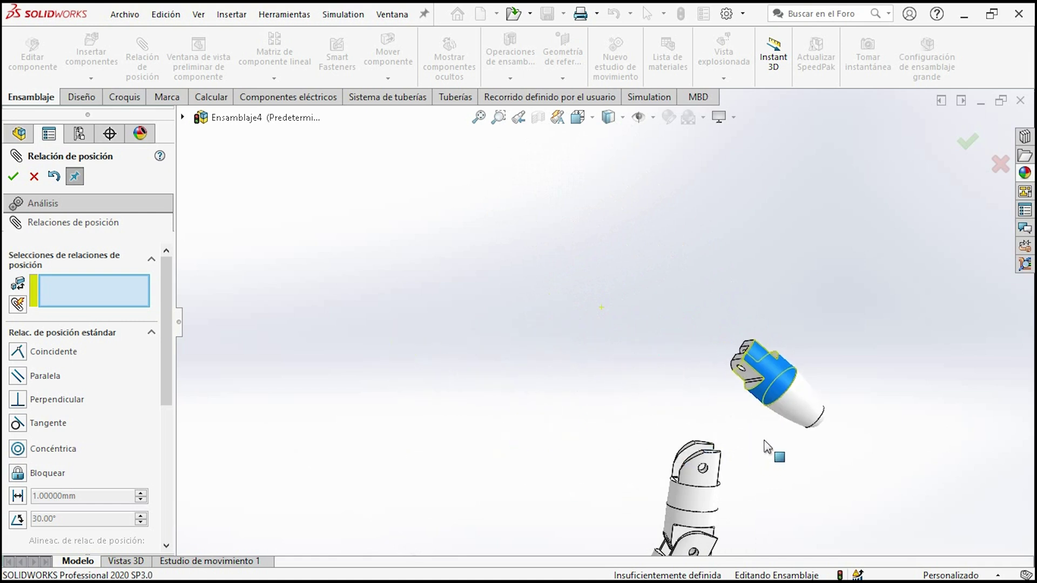
mouse_move(763, 445)
middle_down()
mouse_move(569, 475)
mouse_move(671, 382)
middle_up()
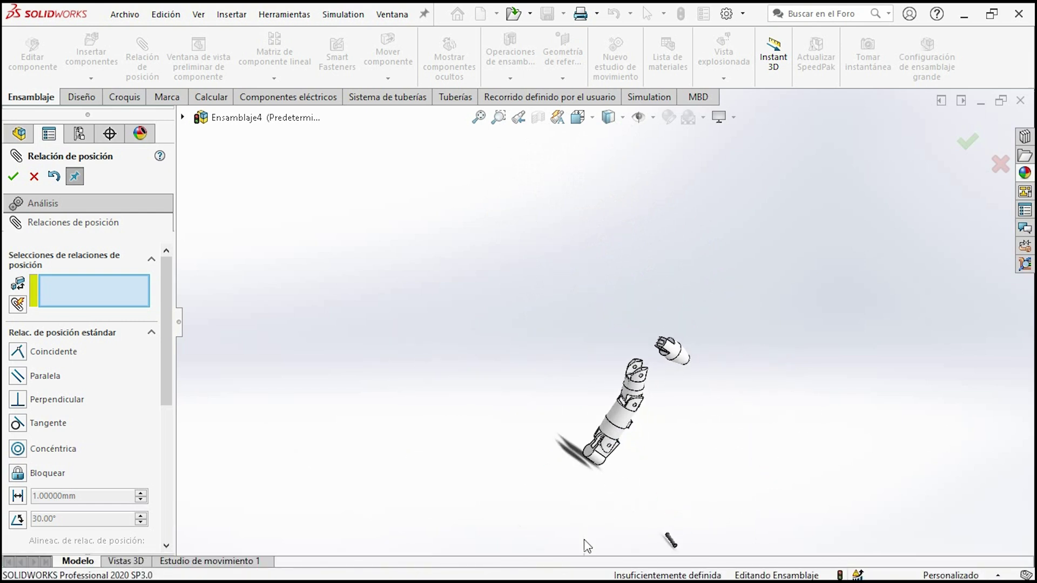
scroll(632, 348, down, 5)
scroll(628, 297, down, 2)
middle_drag(628, 297, 610, 343)
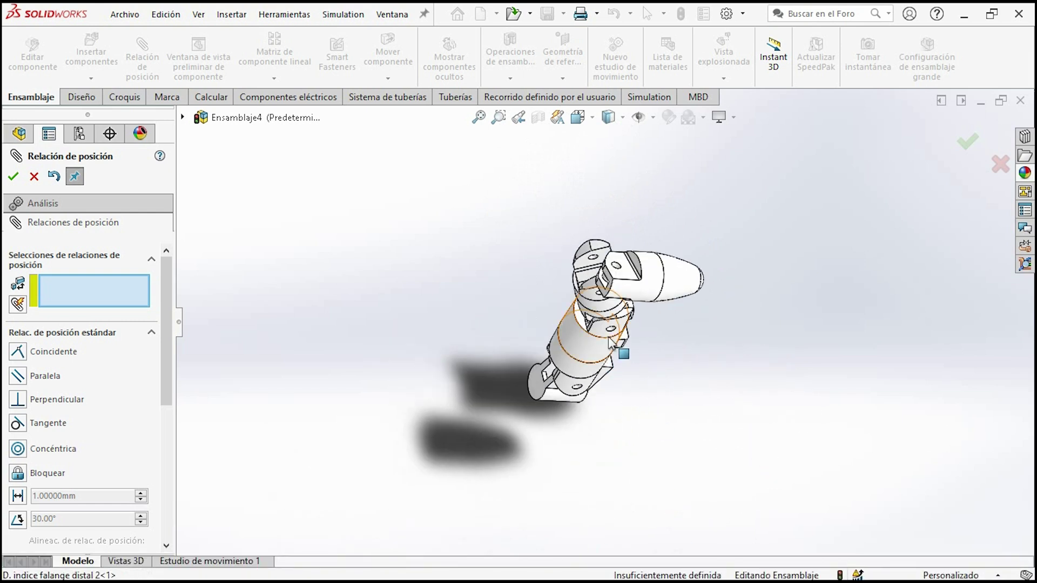
scroll(626, 265, down, 3)
click(612, 292)
Step: Make the fingertip's pin hole concentric with the adjoining phalanx's hole
mouse_move(612, 292)
middle_down()
mouse_move(641, 248)
mouse_move(593, 331)
middle_up()
click(593, 340)
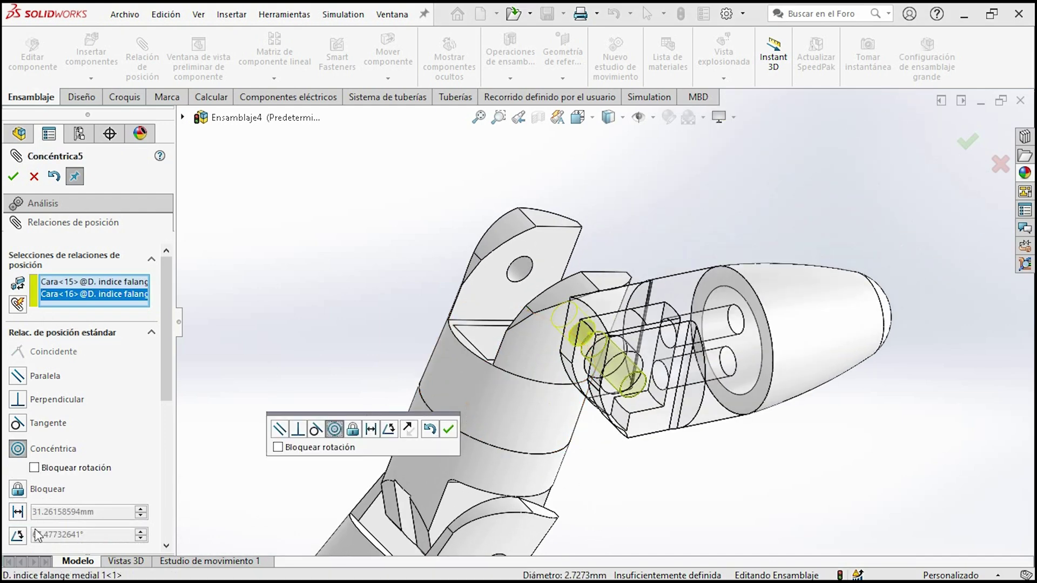
drag(167, 383, 155, 456)
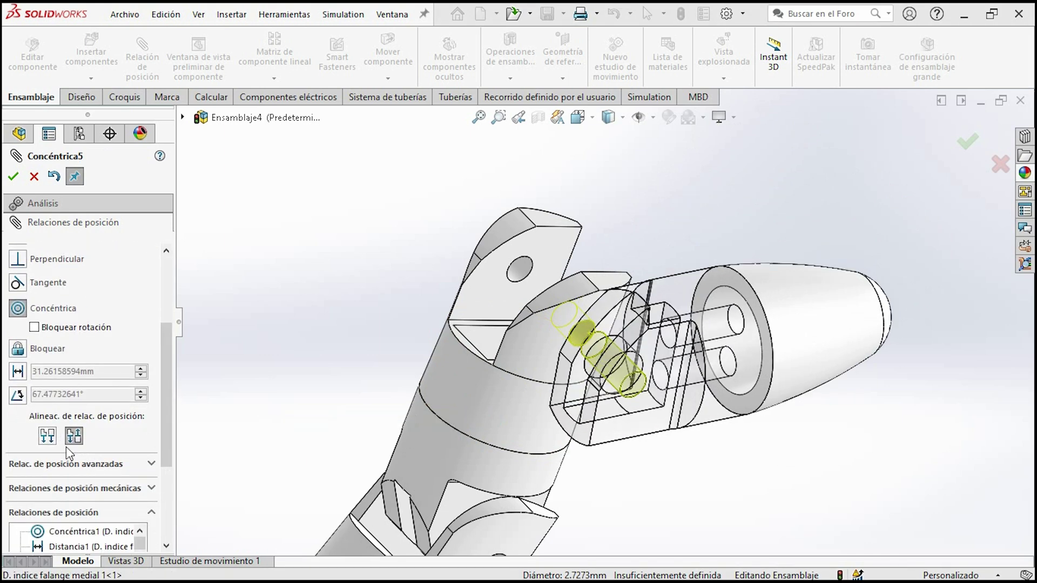
click(14, 176)
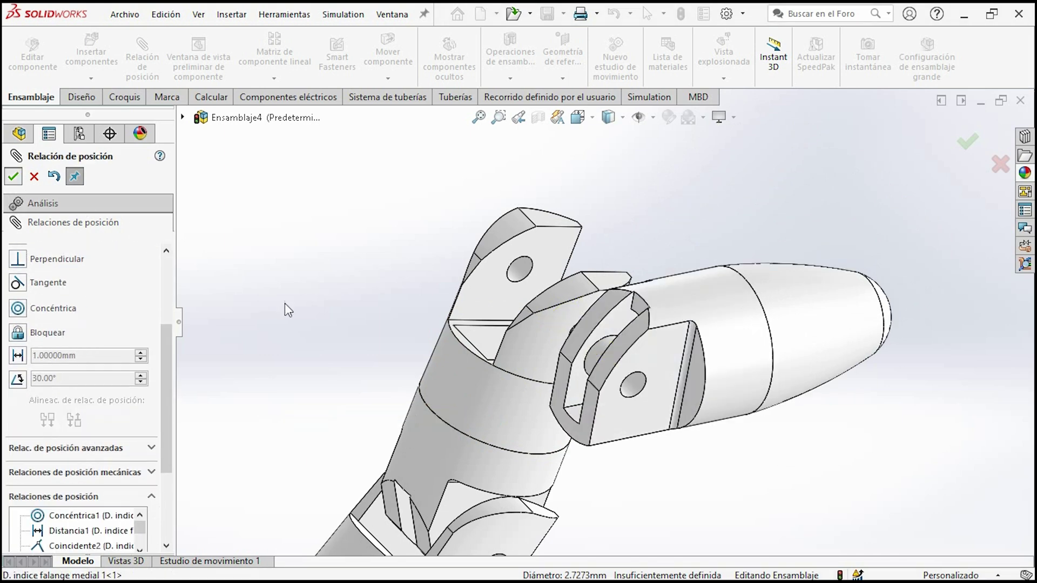
Step: Space the joint's two side faces 0.5 mm apart with a distance mate
middle_drag(268, 301, 497, 358)
click(545, 330)
mouse_move(544, 329)
middle_down()
mouse_move(407, 347)
mouse_move(433, 308)
middle_up()
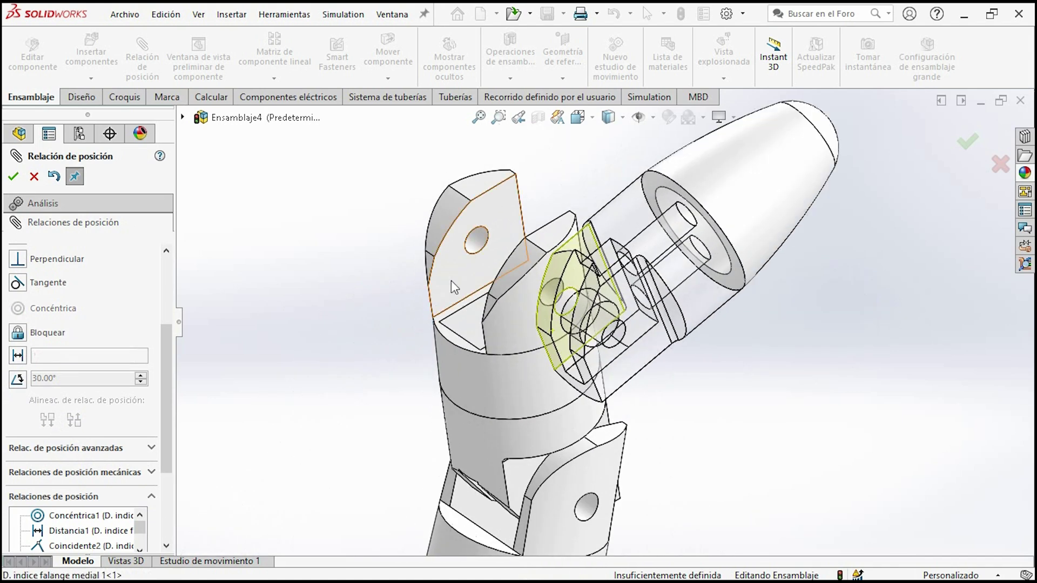
click(452, 280)
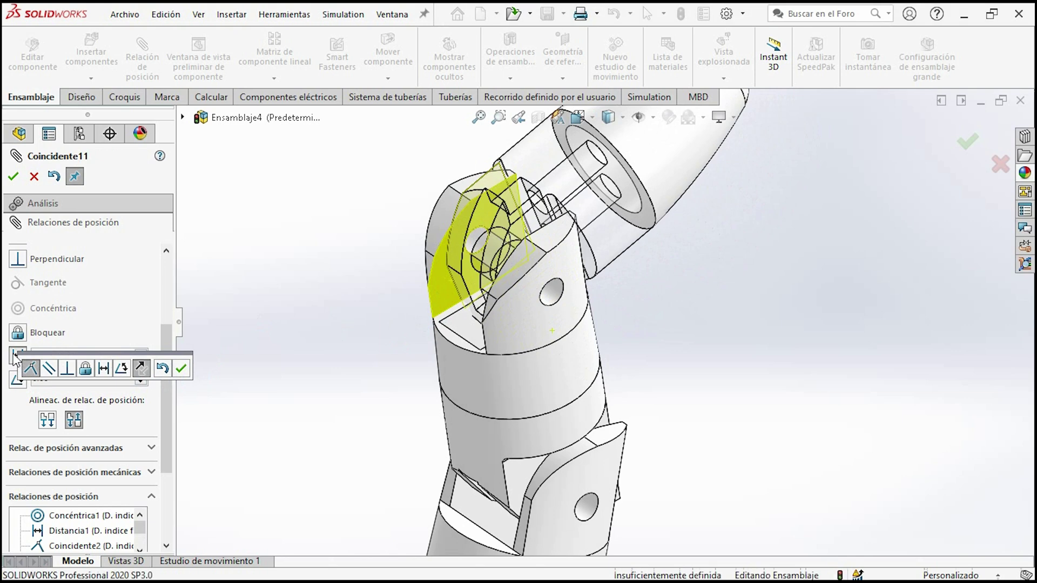
click(103, 368)
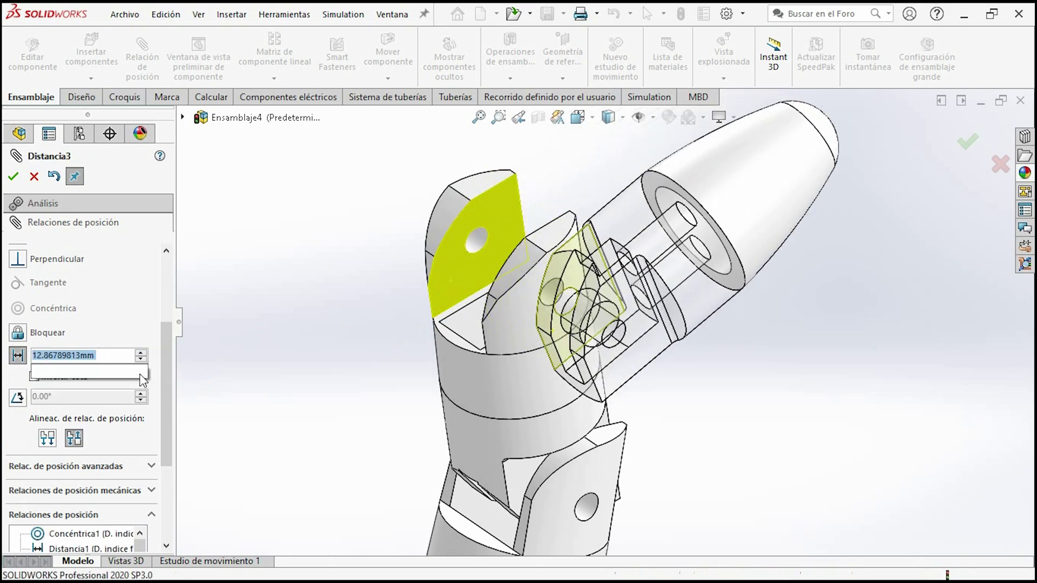
text(0.5)
key(Return)
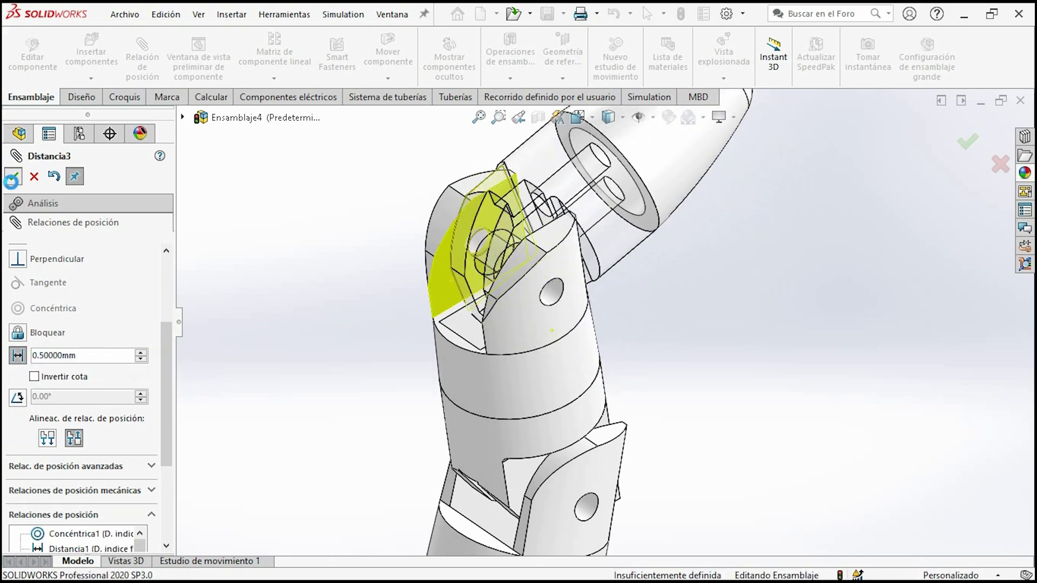
click(13, 176)
scroll(610, 251, up, 3)
click(610, 250)
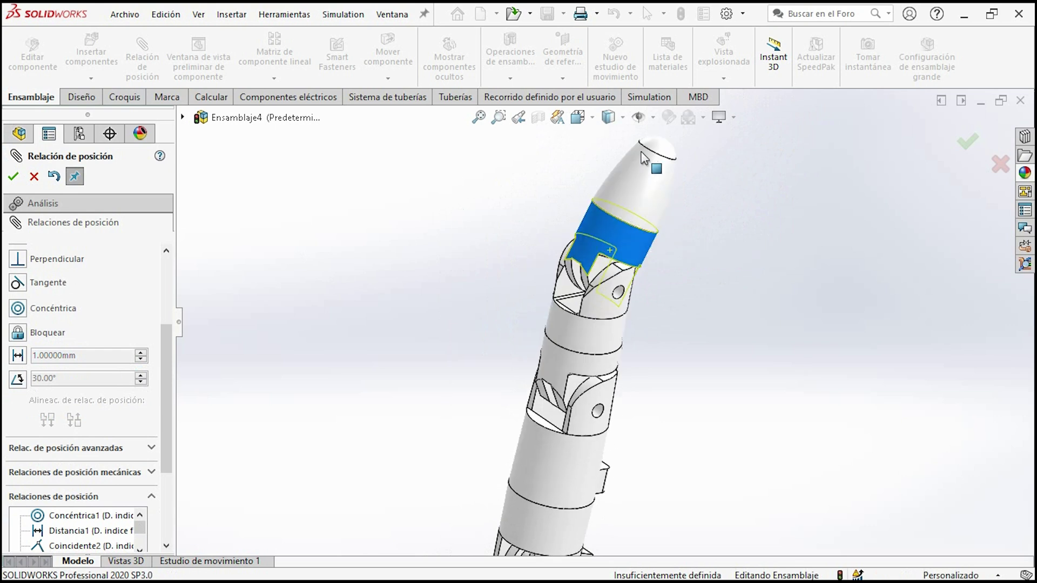
Step: Clear the fingertip face selection and bring the upper finger joint into view
click(610, 172)
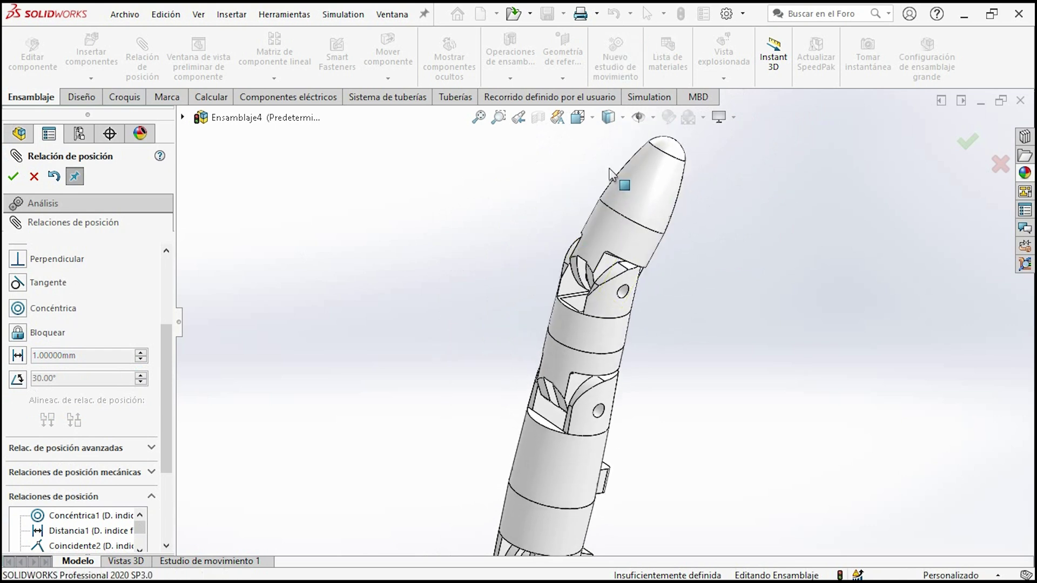
click(613, 163)
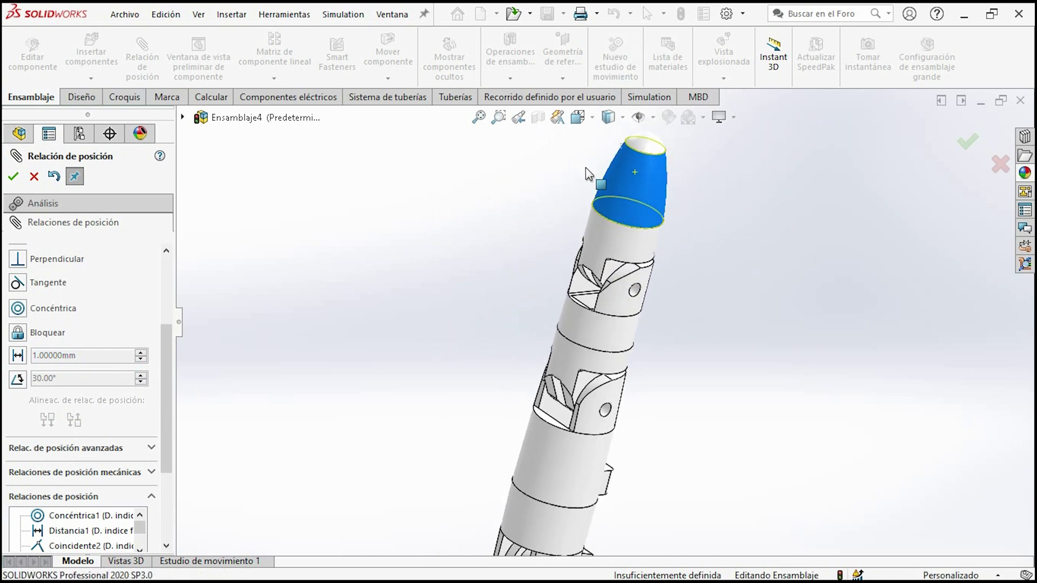
scroll(621, 256, up, 3)
middle_drag(621, 257, 645, 323)
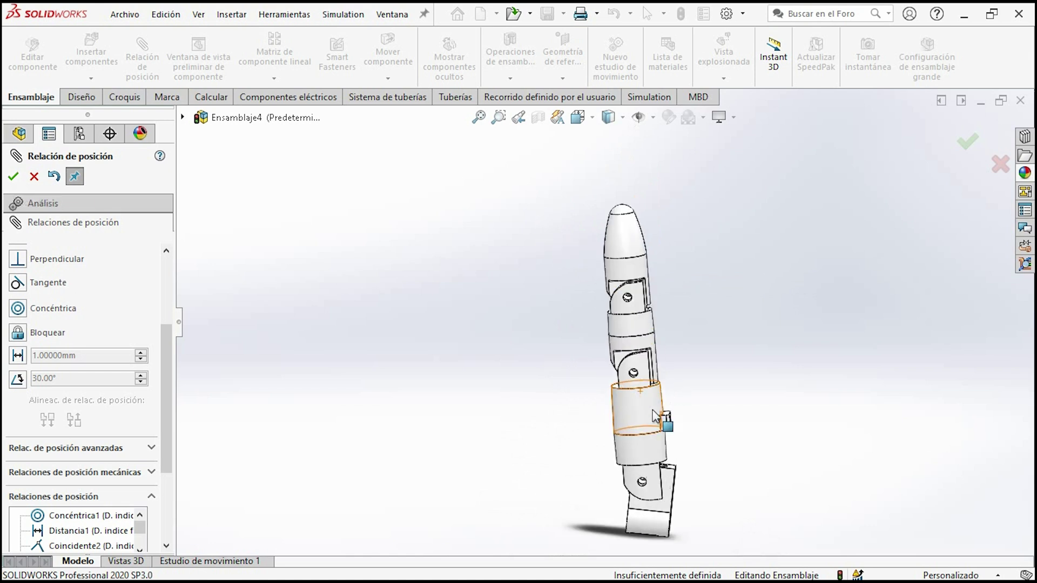
scroll(653, 415, down, 5)
scroll(594, 216, up, 5)
scroll(631, 246, down, 5)
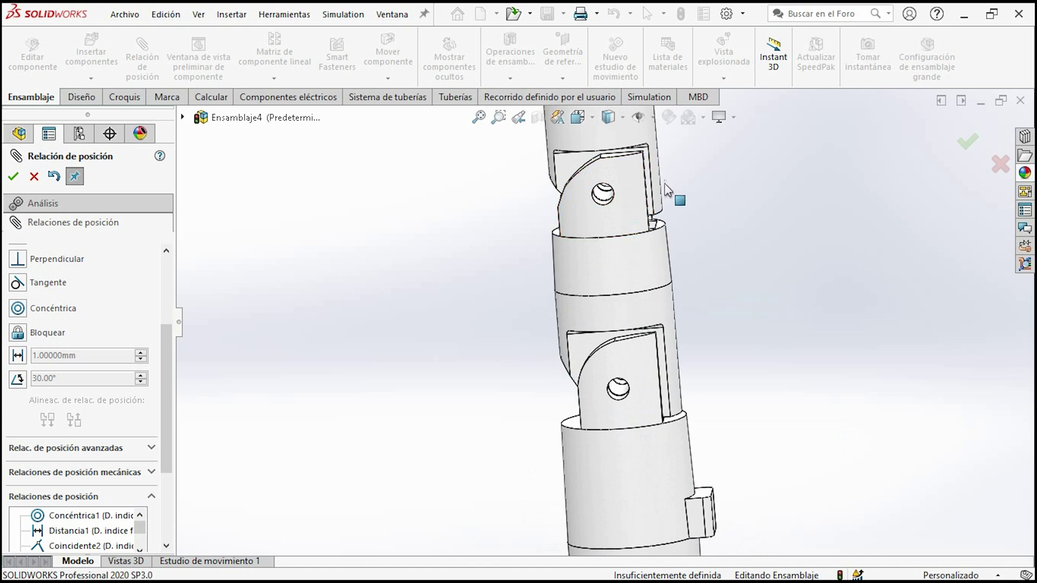
scroll(646, 191, down, 4)
middle_drag(637, 222, 593, 253)
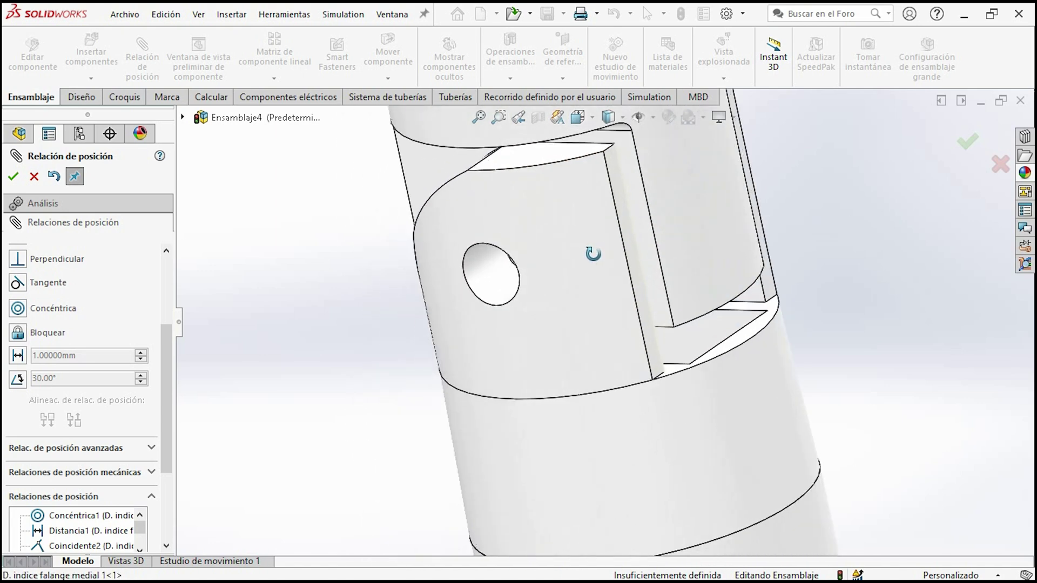
Step: Add Ángulo límite1 between the joint's matching edges, limiting its swing to 0°–90°
click(655, 227)
click(638, 247)
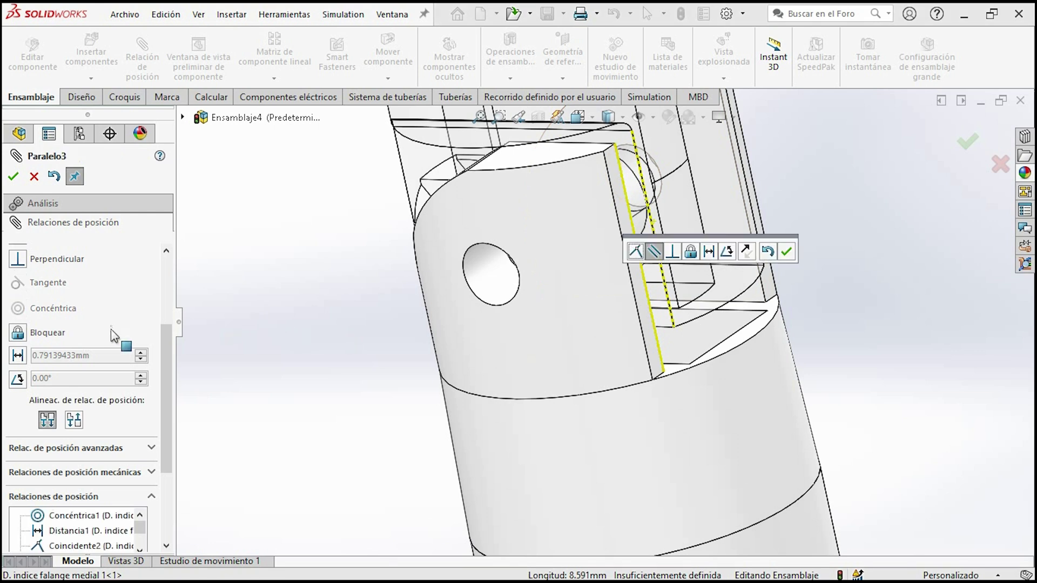
click(17, 380)
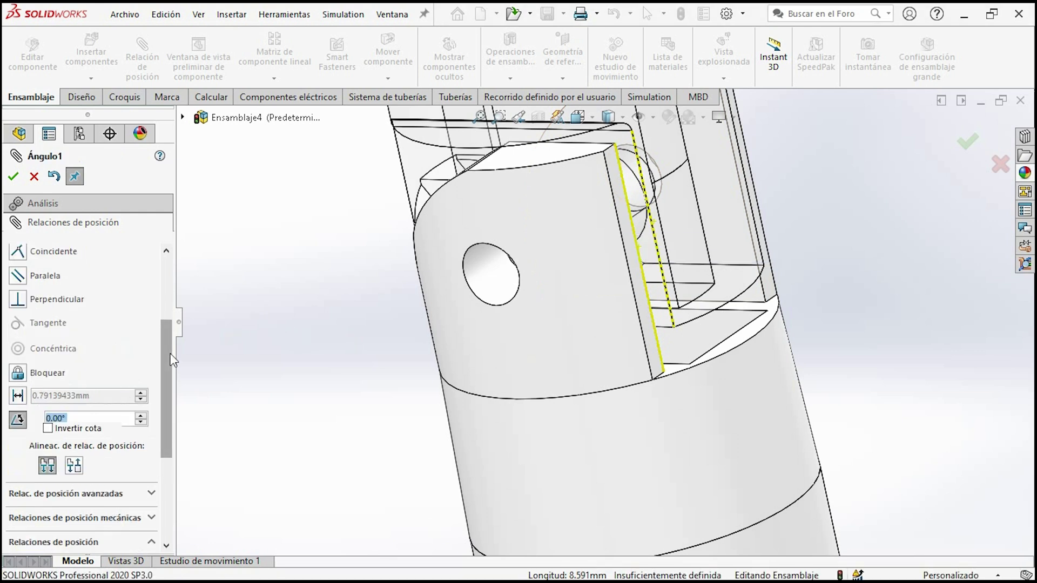
scroll(172, 361, down, 5)
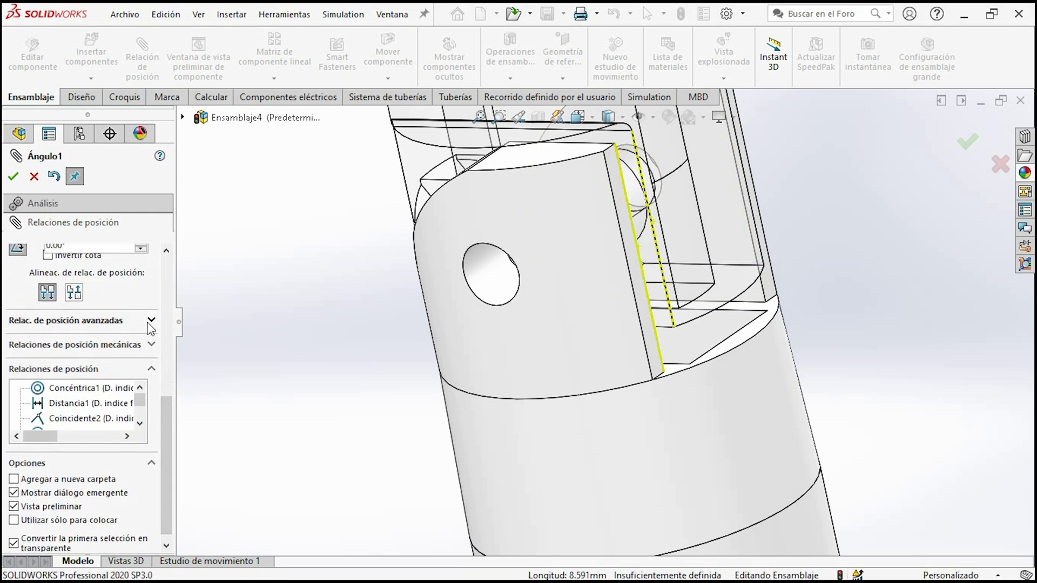
click(150, 322)
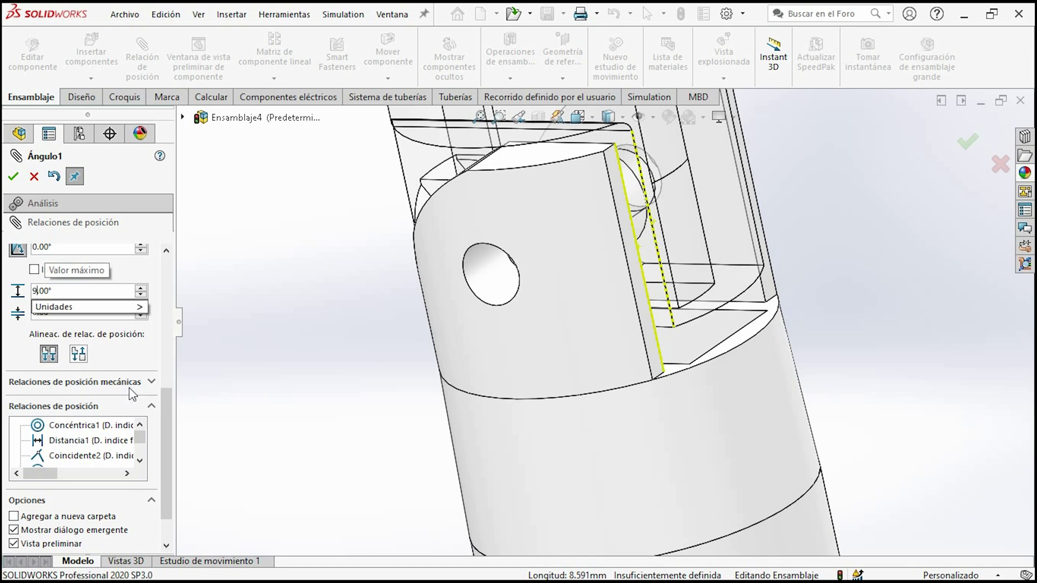
click(13, 176)
key(Escape)
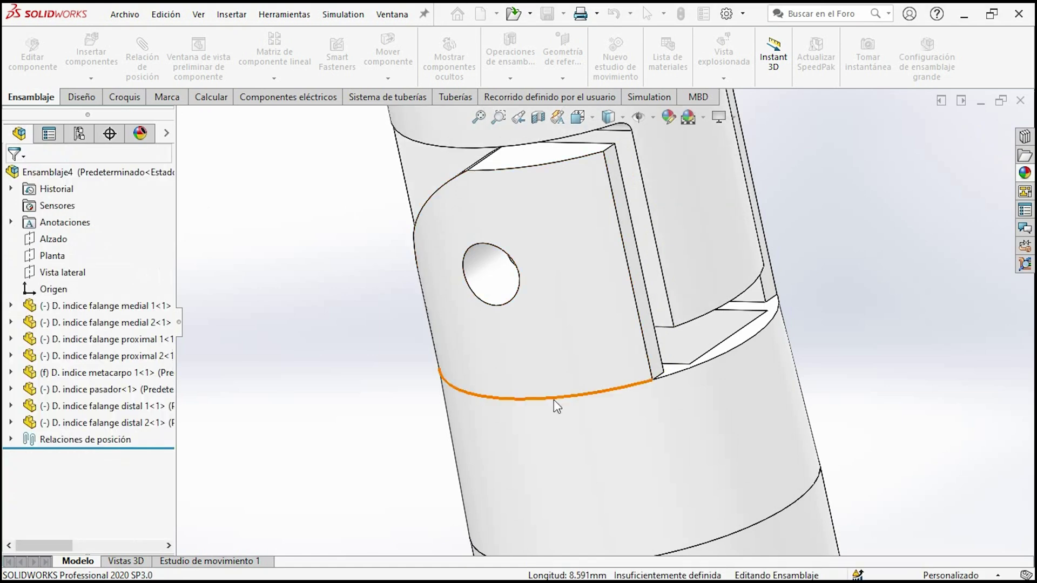
Step: Fix the finger part in place and drag the fingertip to test the joint
scroll(556, 400, up, 2)
scroll(588, 335, up, 2)
click(611, 420)
right_click(610, 414)
click(648, 373)
click(567, 219)
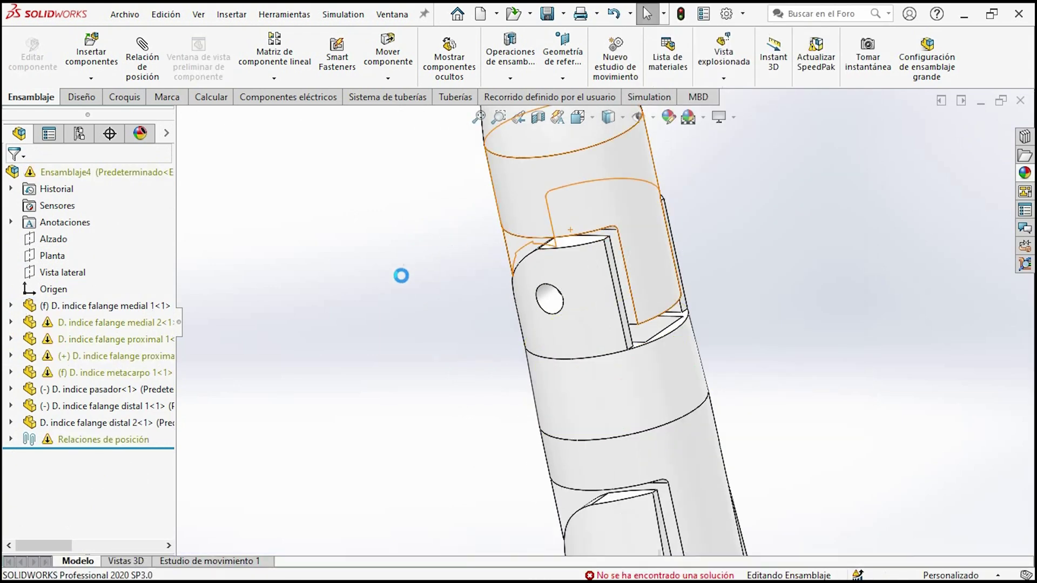
drag(688, 247, 793, 378)
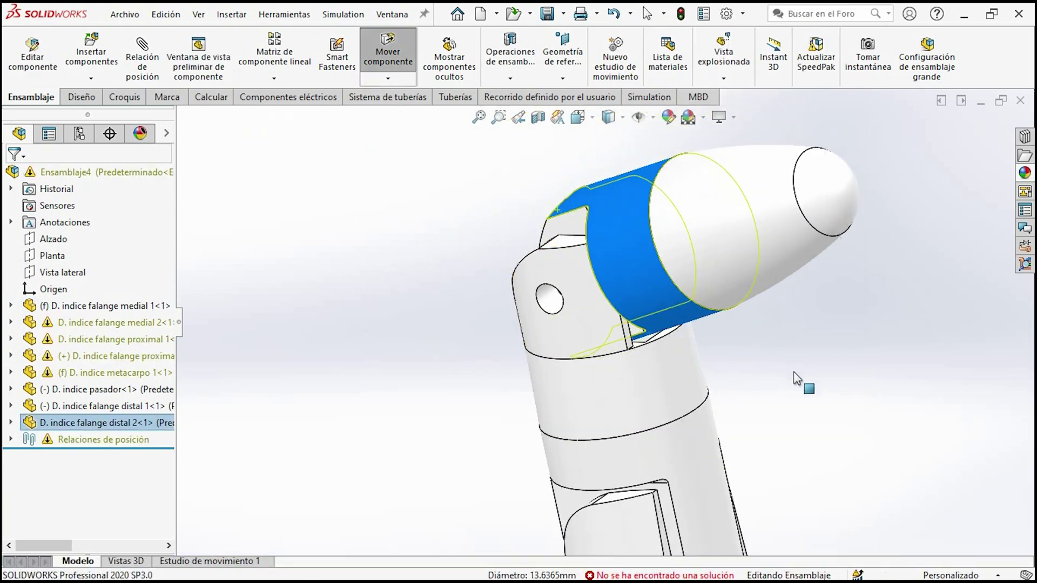
Step: Edit Ángulo límite1 to reverse its angle dimension, keeping the original alignment
click(12, 439)
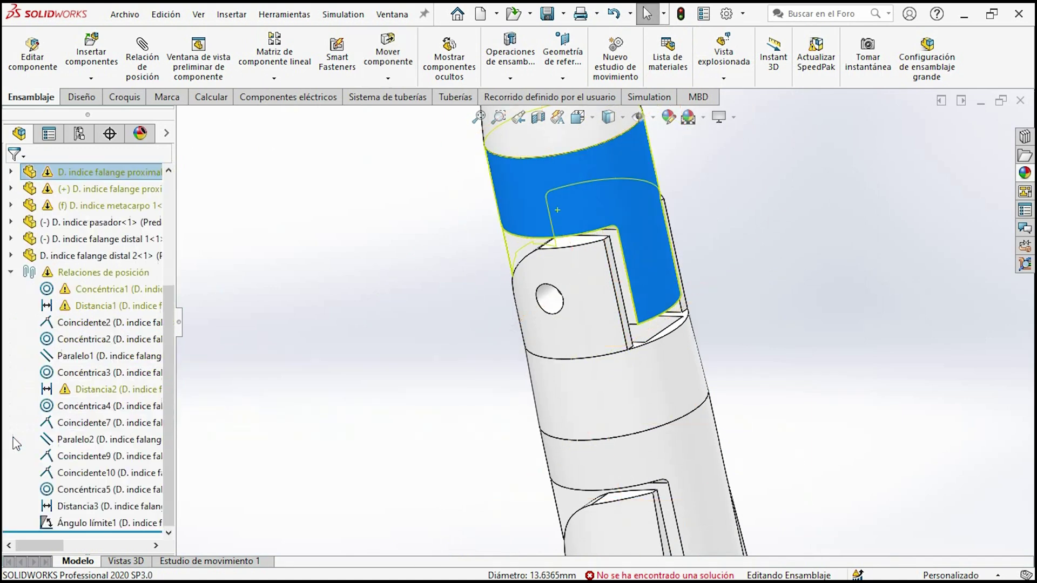
click(70, 523)
right_click(72, 532)
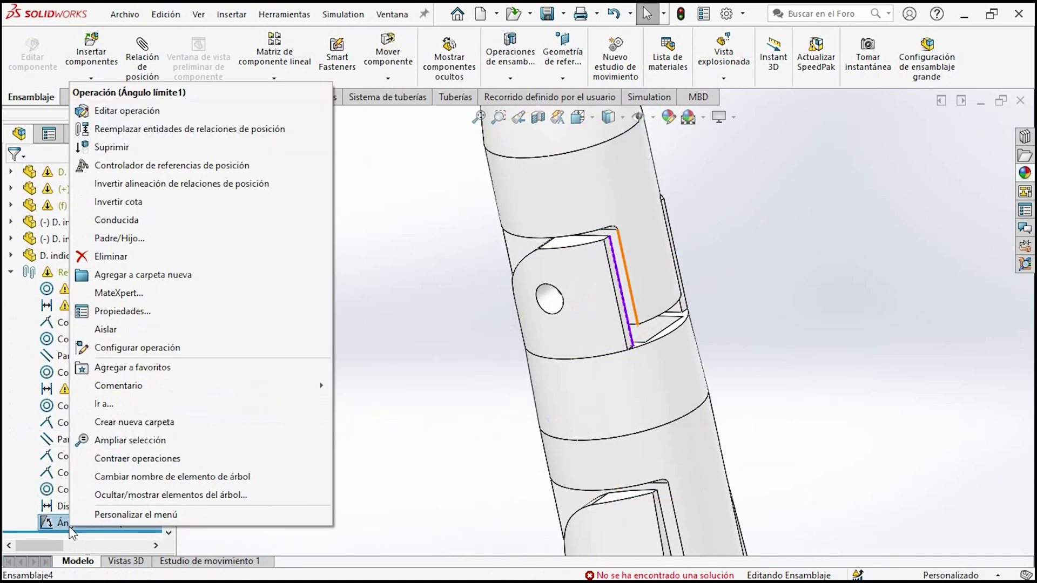
click(145, 112)
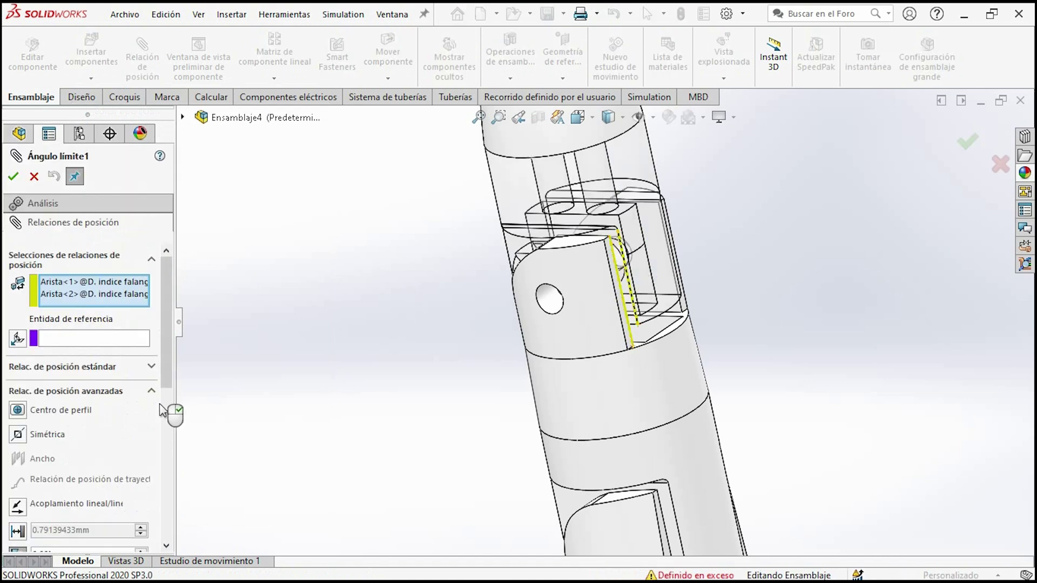
scroll(157, 362, down, 3)
scroll(129, 399, down, 3)
scroll(102, 435, down, 3)
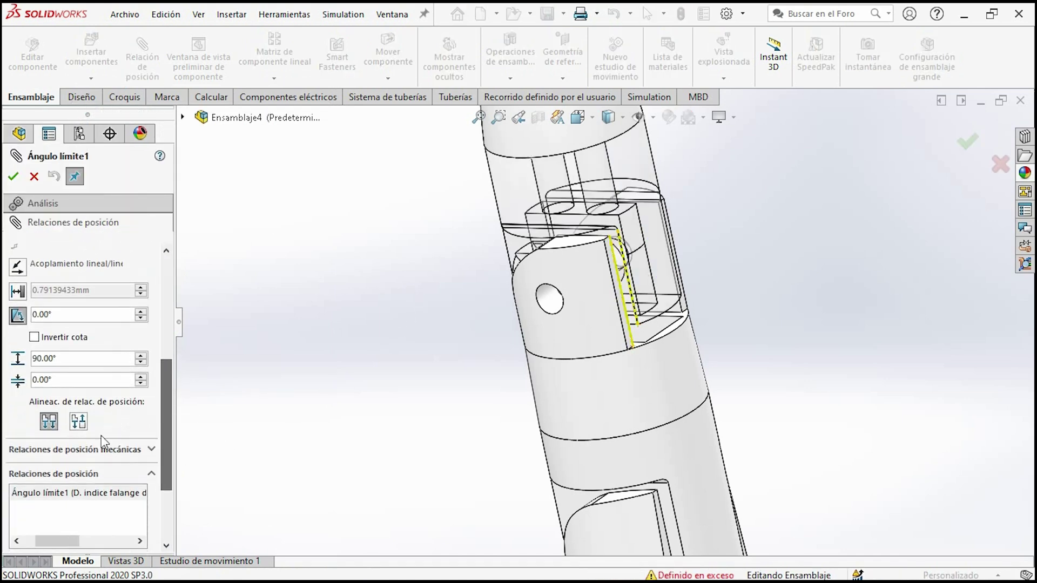
click(79, 421)
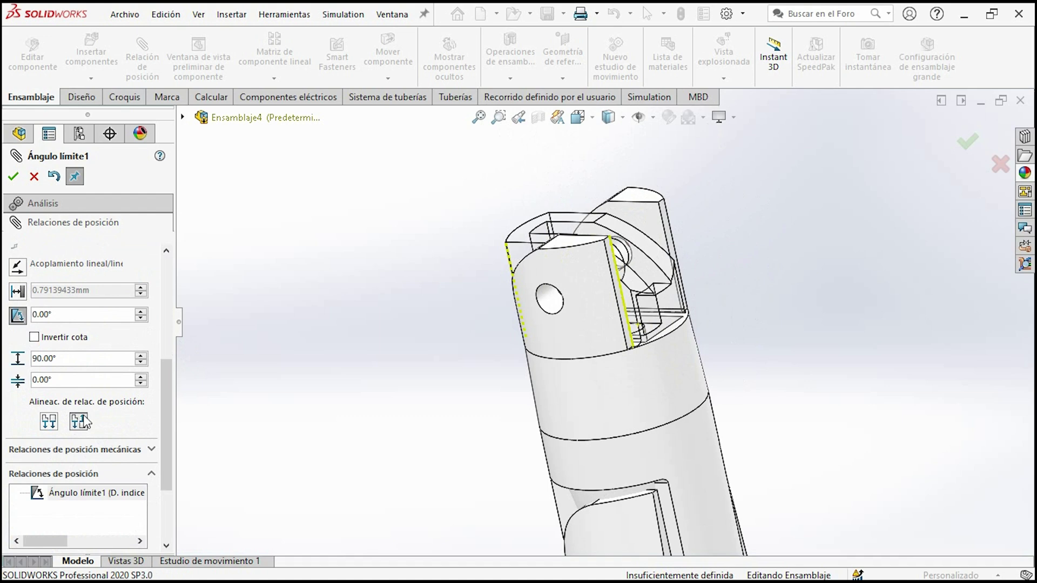
click(34, 337)
click(50, 421)
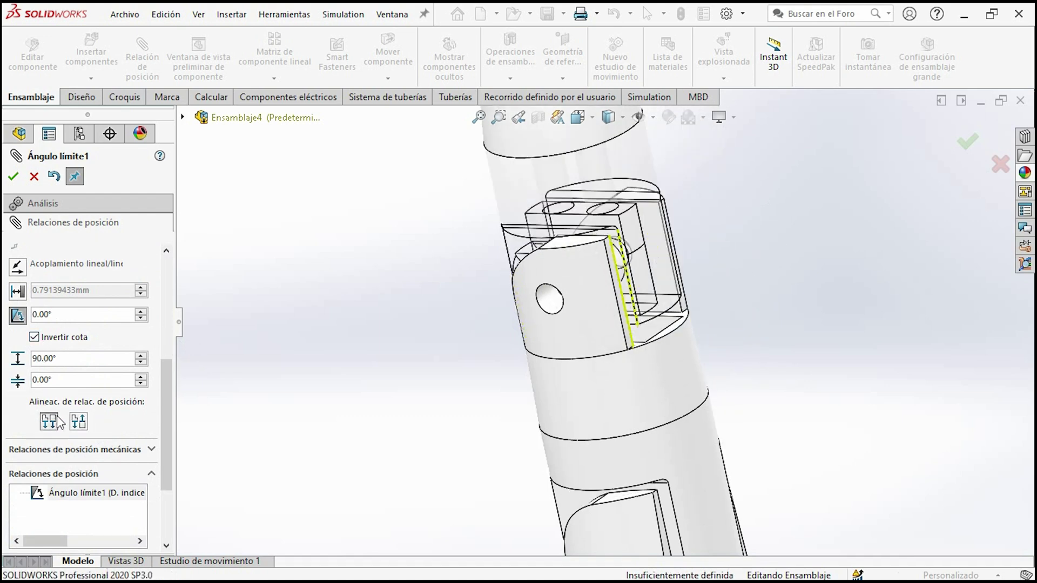
click(15, 180)
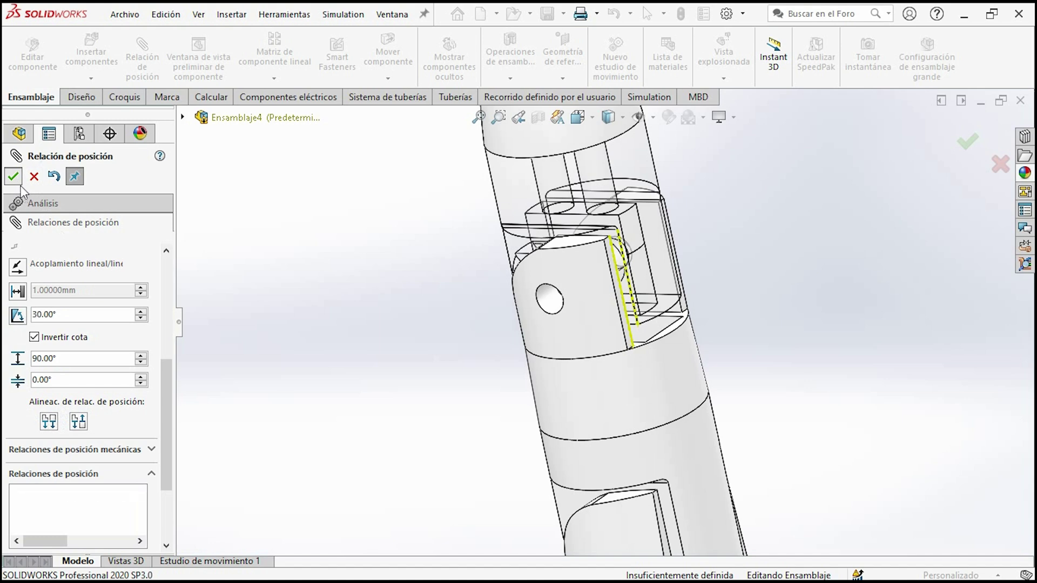
Step: Swing the upper finger part to check the flipped angle limit
mouse_move(591, 237)
mouse_down()
mouse_move(404, 228)
mouse_move(382, 250)
mouse_move(611, 194)
mouse_move(356, 291)
mouse_up()
scroll(770, 348, up, 3)
scroll(651, 380, down, 2)
scroll(621, 447, up, 2)
scroll(629, 290, down, 4)
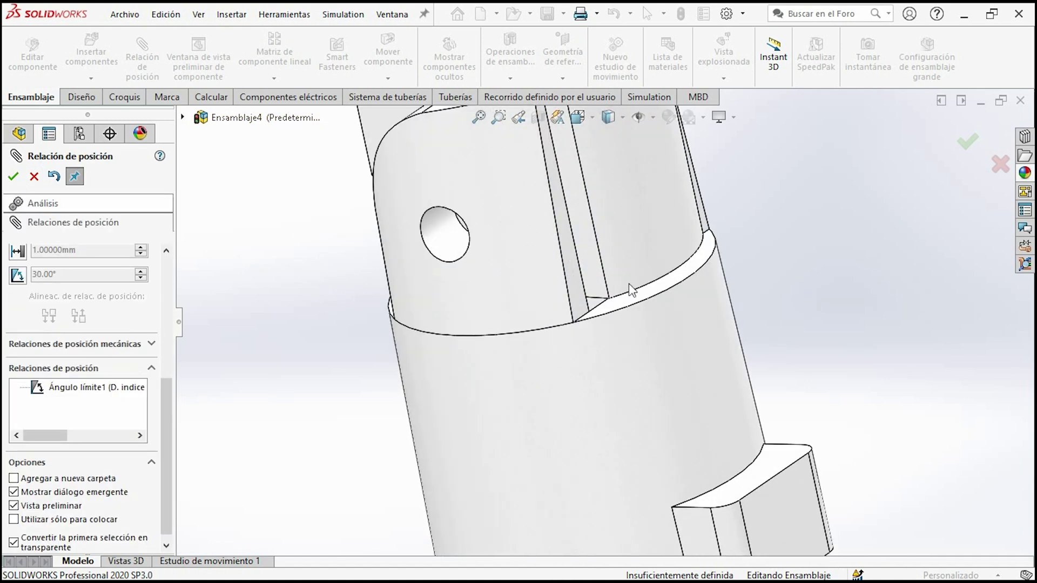
Step: Exit the mate command and set the medial phalanx component to float
click(601, 247)
scroll(605, 255, up, 3)
right_click(561, 155)
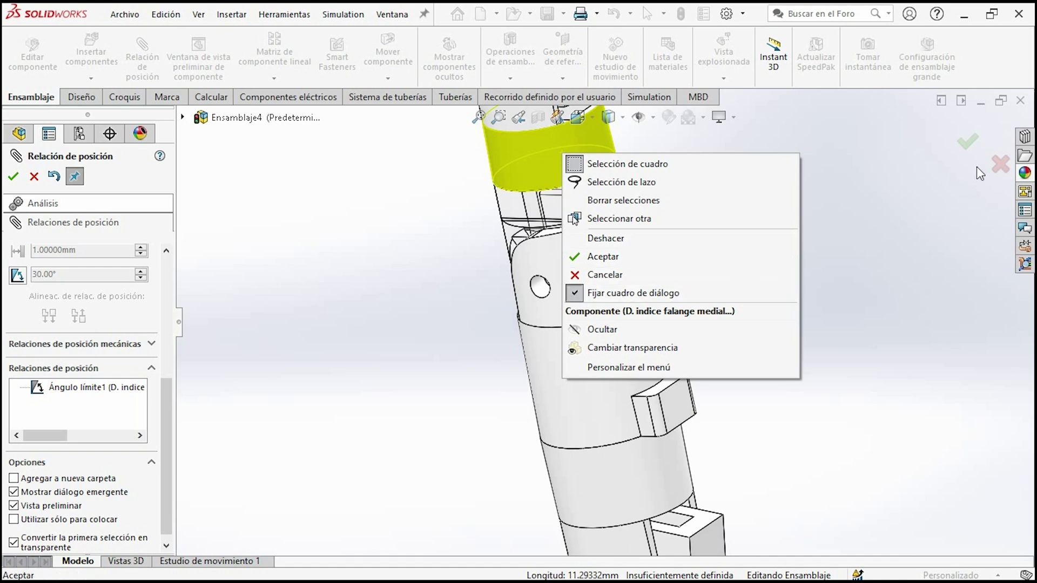
click(604, 274)
click(561, 152)
right_click(560, 153)
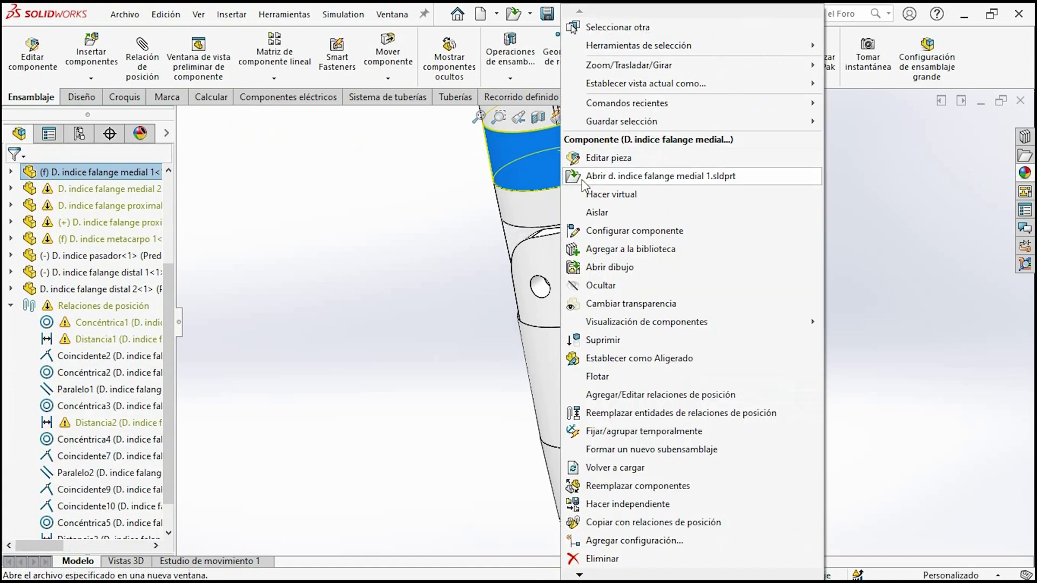
click(604, 375)
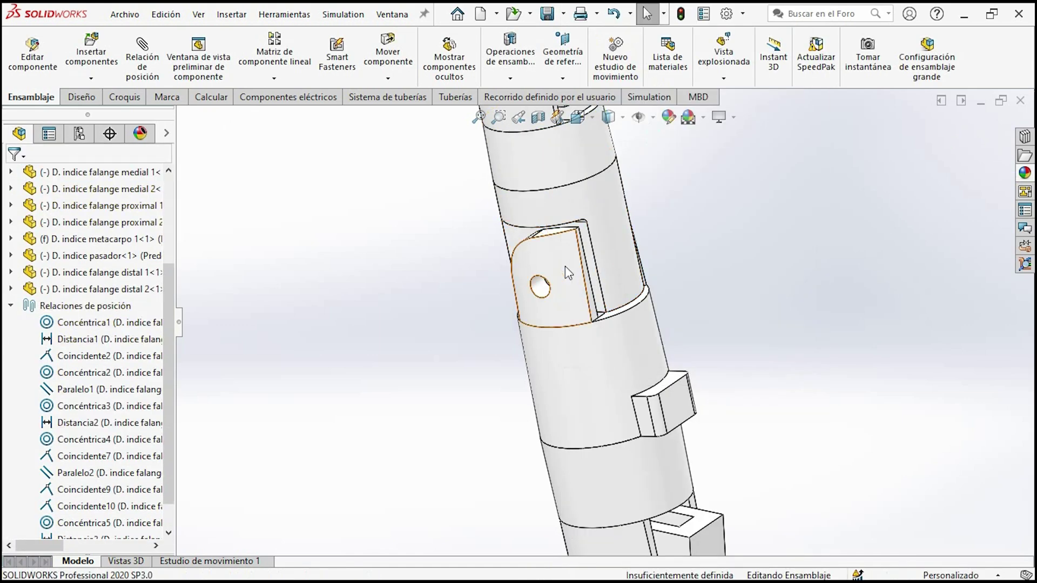
Step: Select two medial-phalanx edges for a new mate, removing an accidentally picked point
click(589, 277)
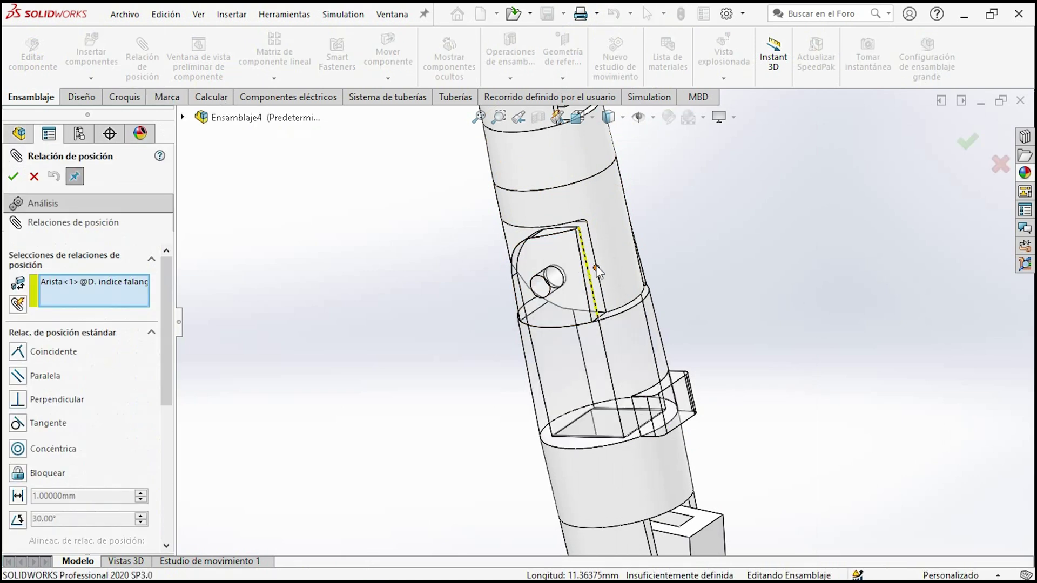
click(601, 295)
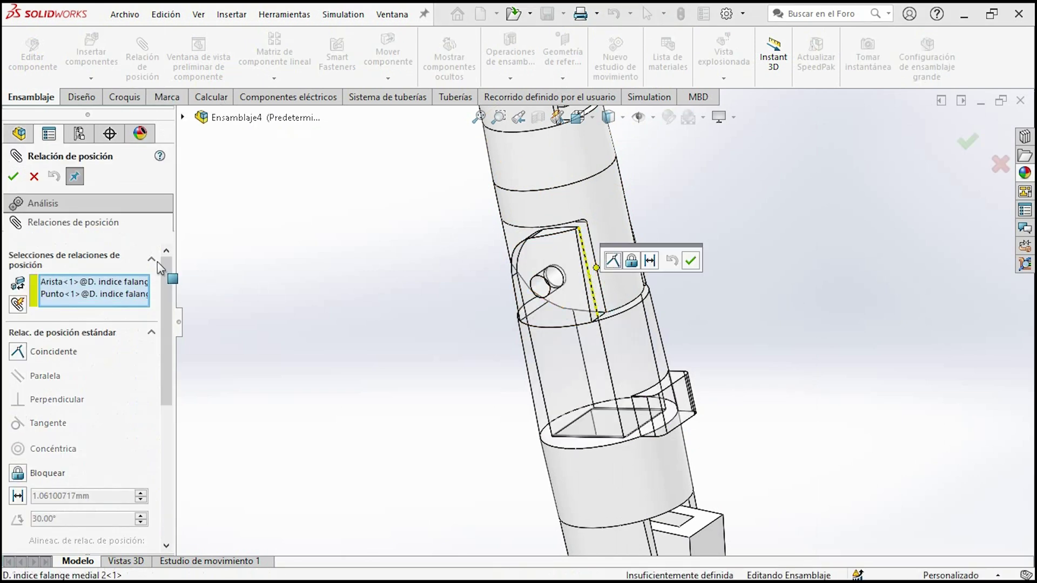
right_click(98, 300)
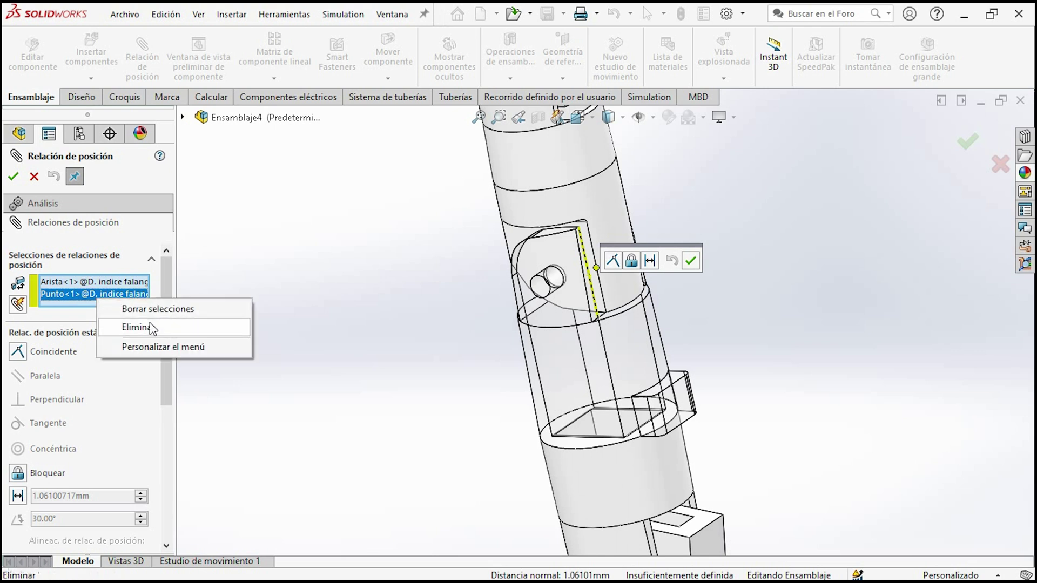
click(152, 328)
click(592, 263)
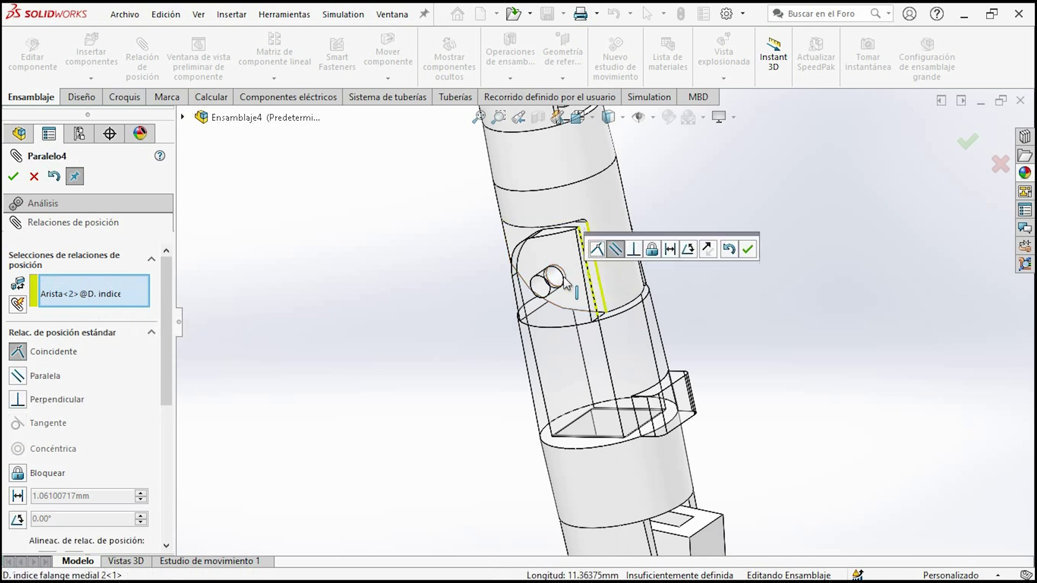
Step: Make it angle-limit mate Ángulo límite2 with a 90° maximum, then rotate to test
click(17, 519)
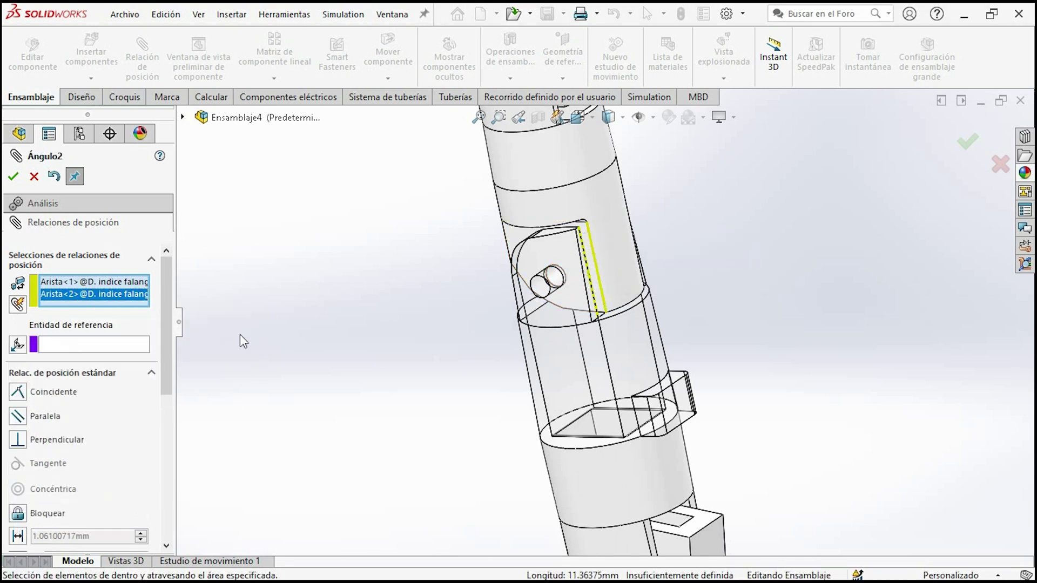
scroll(167, 351, down, 3)
scroll(164, 384, down, 2)
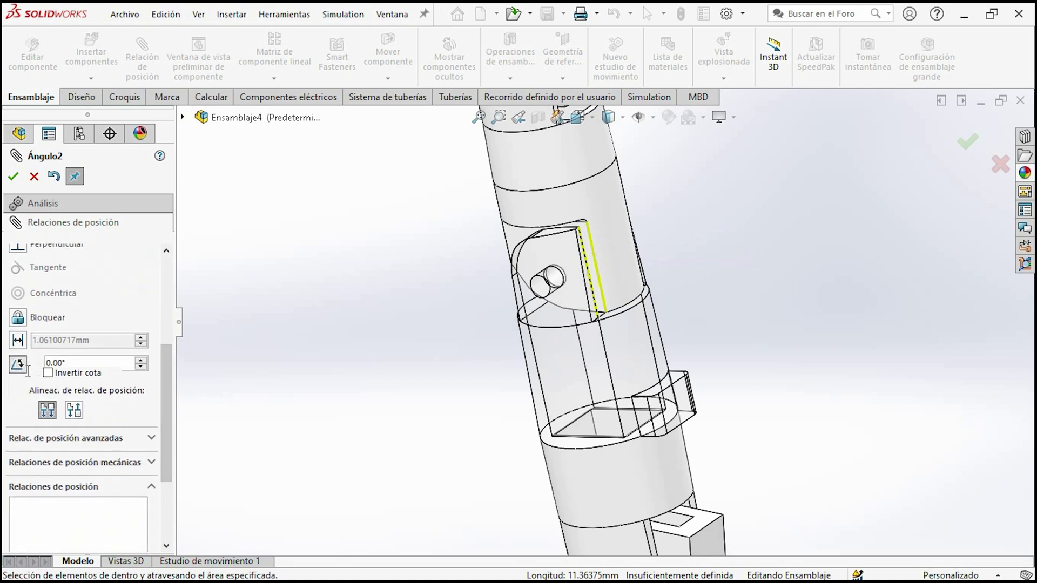
click(123, 441)
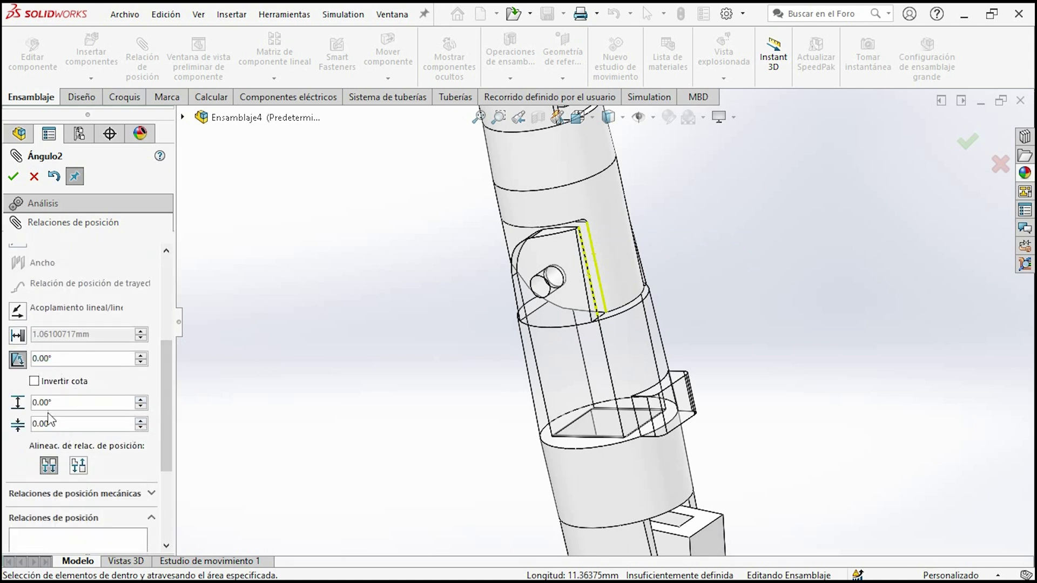
click(34, 402)
text(9)
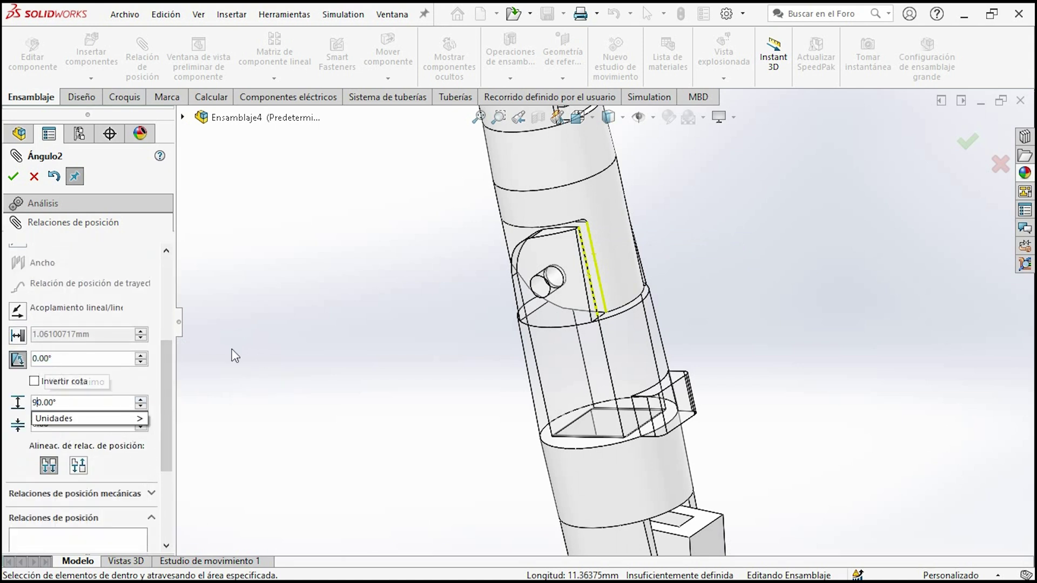
click(11, 176)
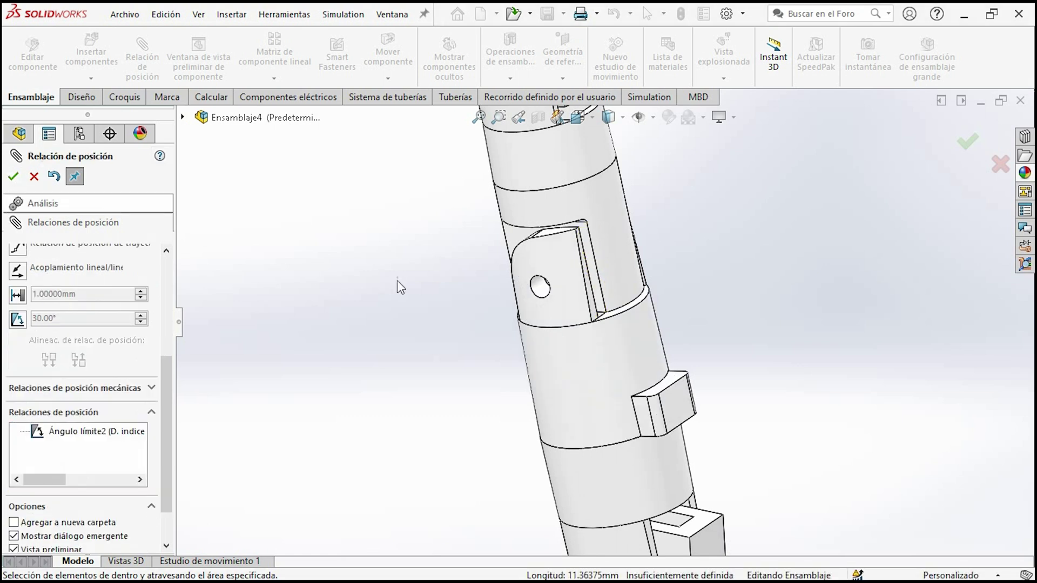
mouse_move(592, 231)
mouse_down()
mouse_move(405, 273)
mouse_move(377, 294)
mouse_move(548, 248)
mouse_move(585, 267)
mouse_move(482, 215)
mouse_move(443, 220)
mouse_up()
scroll(518, 398, down, 2)
scroll(567, 394, up, 3)
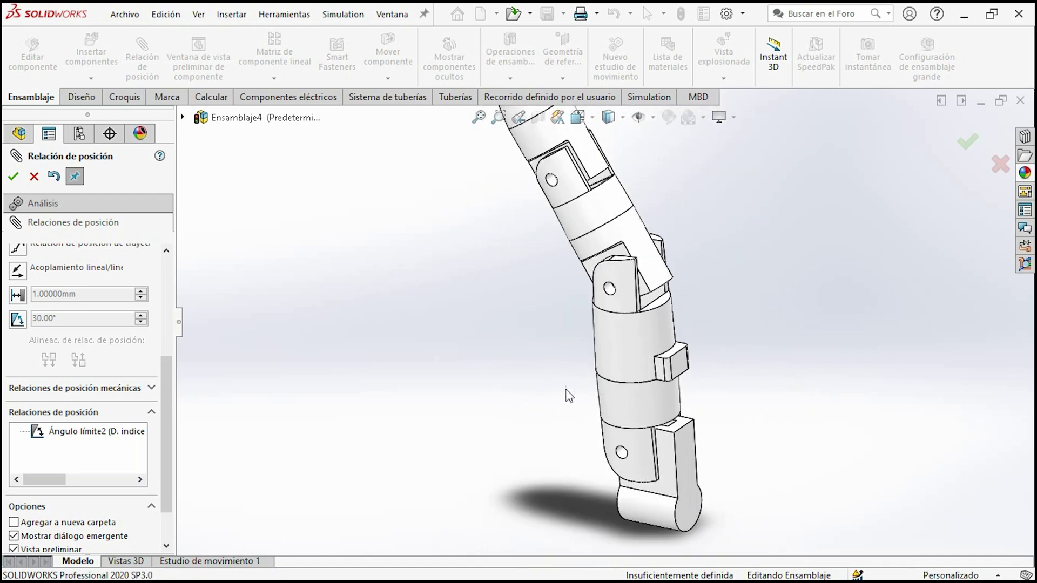
Step: Limit the metacarpal–proximal phalanx edges to 90° with Ángulo límite3, then straighten the finger
scroll(683, 462, down, 5)
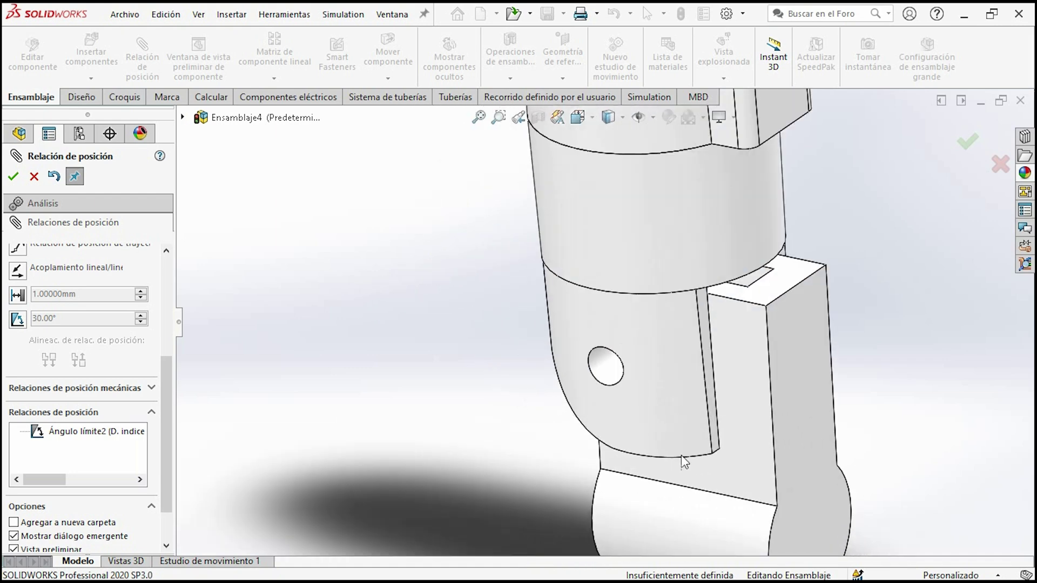
click(772, 426)
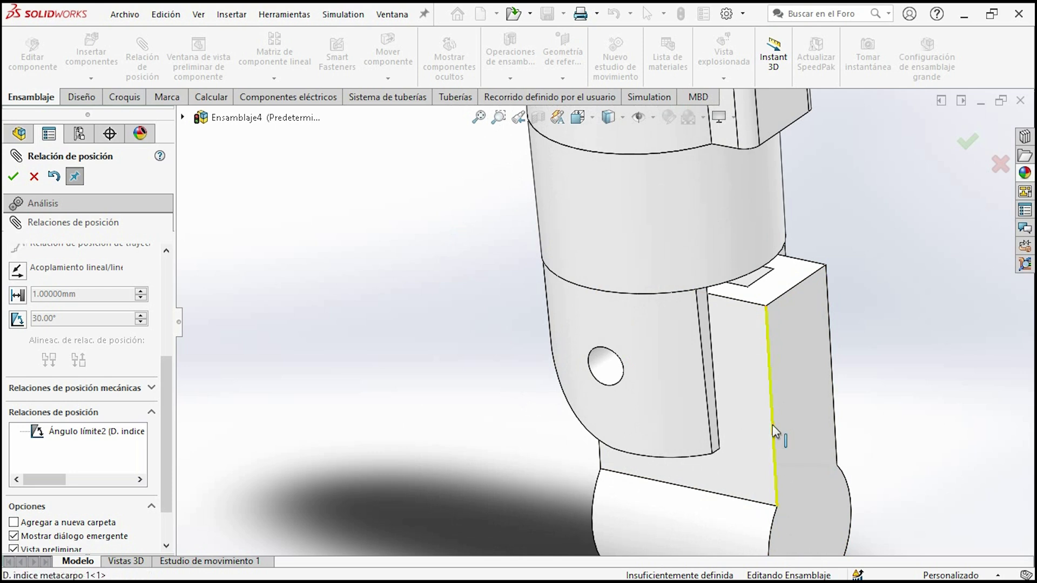
click(716, 350)
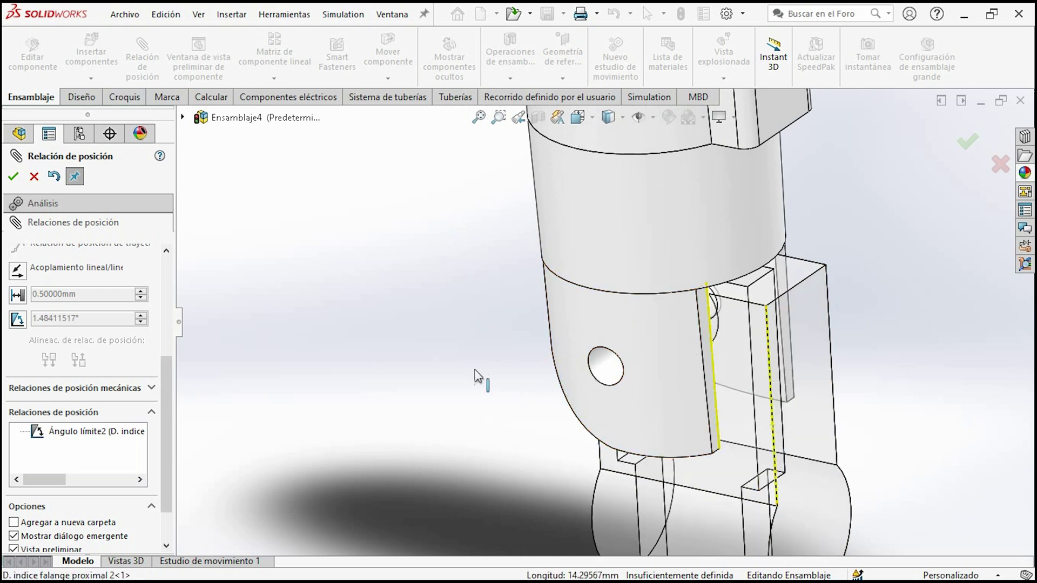
click(17, 319)
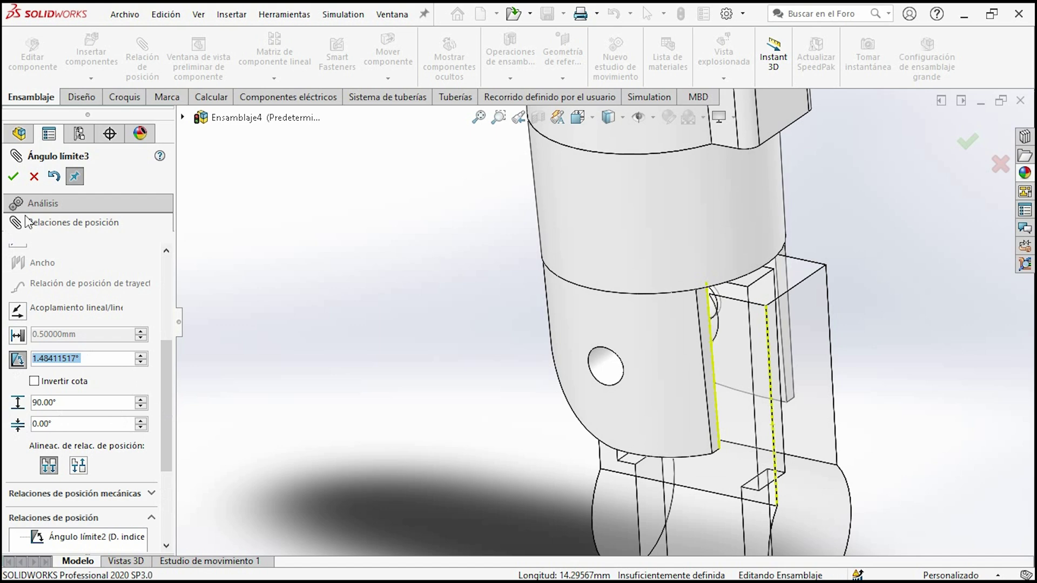
click(13, 177)
click(13, 179)
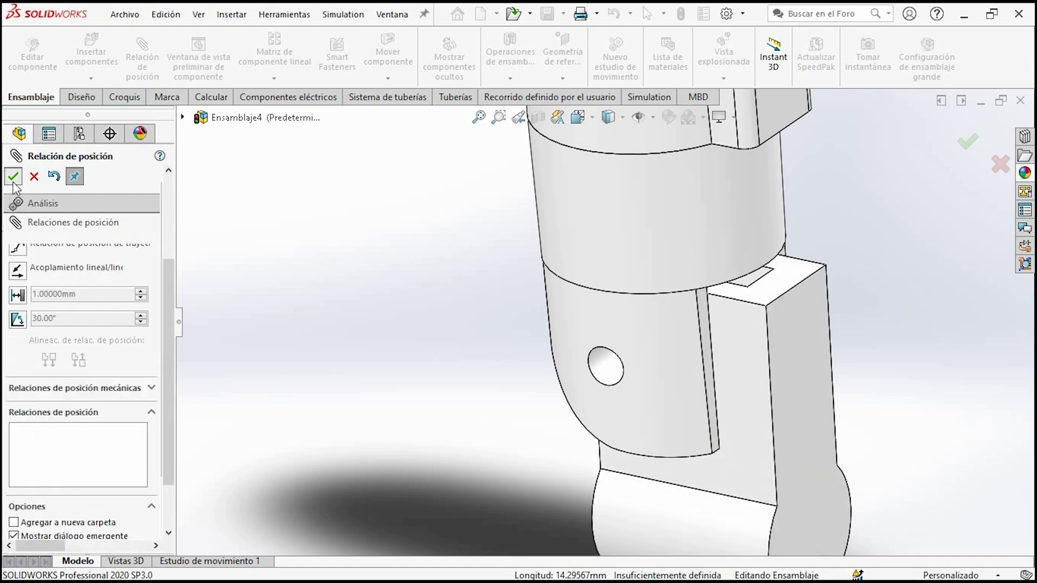
scroll(608, 254, up, 5)
mouse_move(600, 318)
mouse_down()
mouse_move(497, 312)
mouse_move(347, 416)
mouse_up()
Step: Bend the finger at its joints and move the loose pin toward the finger
mouse_move(454, 286)
mouse_down()
mouse_move(630, 481)
mouse_move(649, 468)
mouse_move(471, 409)
mouse_move(630, 352)
mouse_up()
click(504, 485)
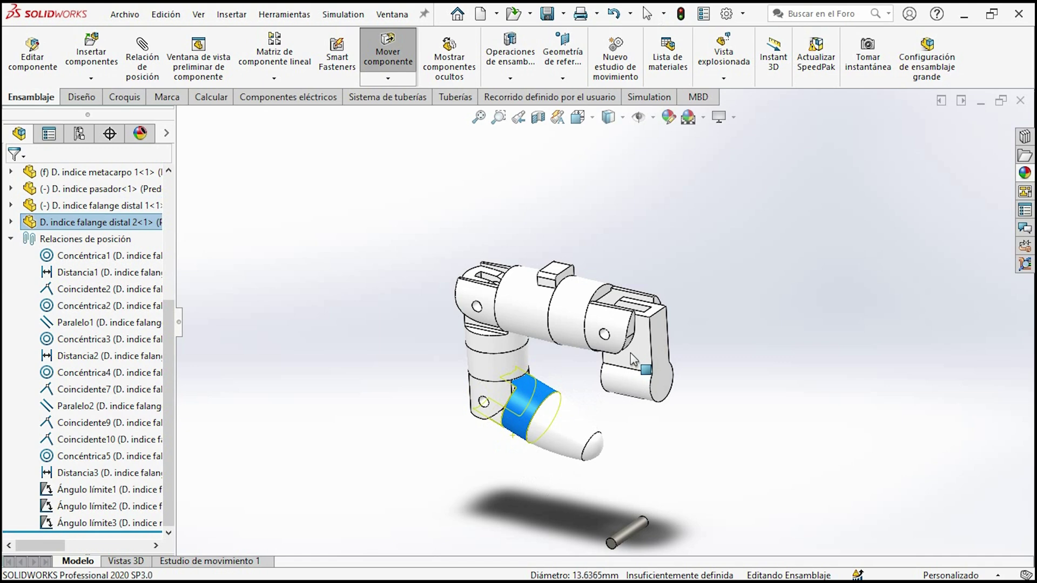
middle_drag(657, 357, 694, 342)
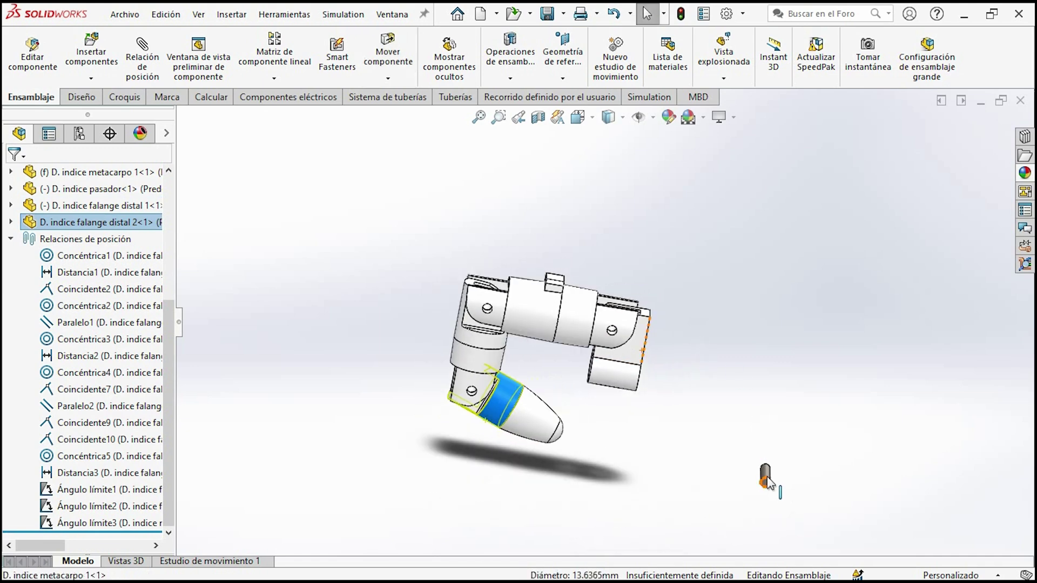
scroll(767, 482, down, 5)
drag(690, 402, 458, 276)
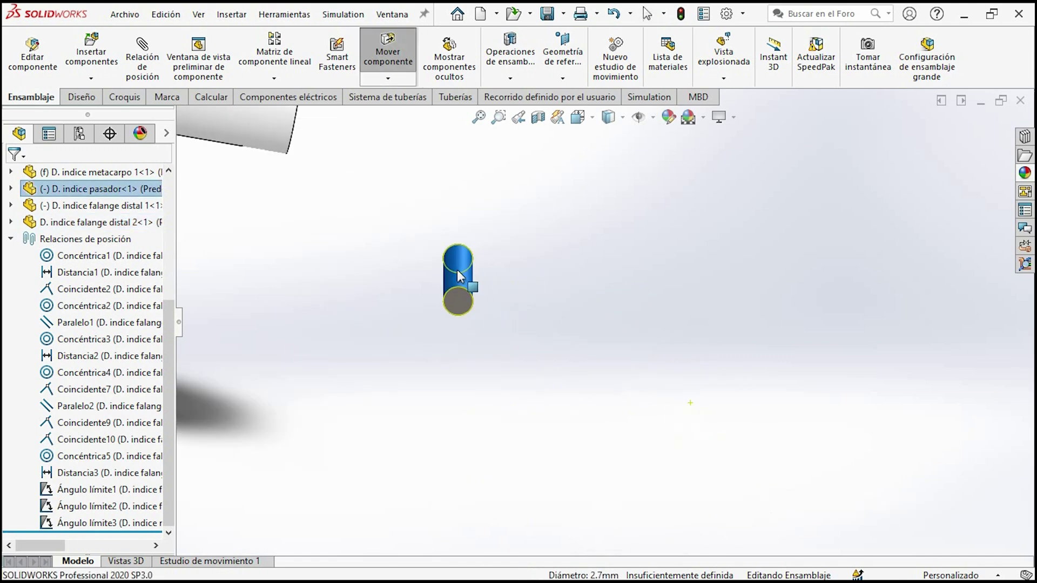
scroll(457, 273, up, 3)
scroll(400, 214, up, 3)
key(Escape)
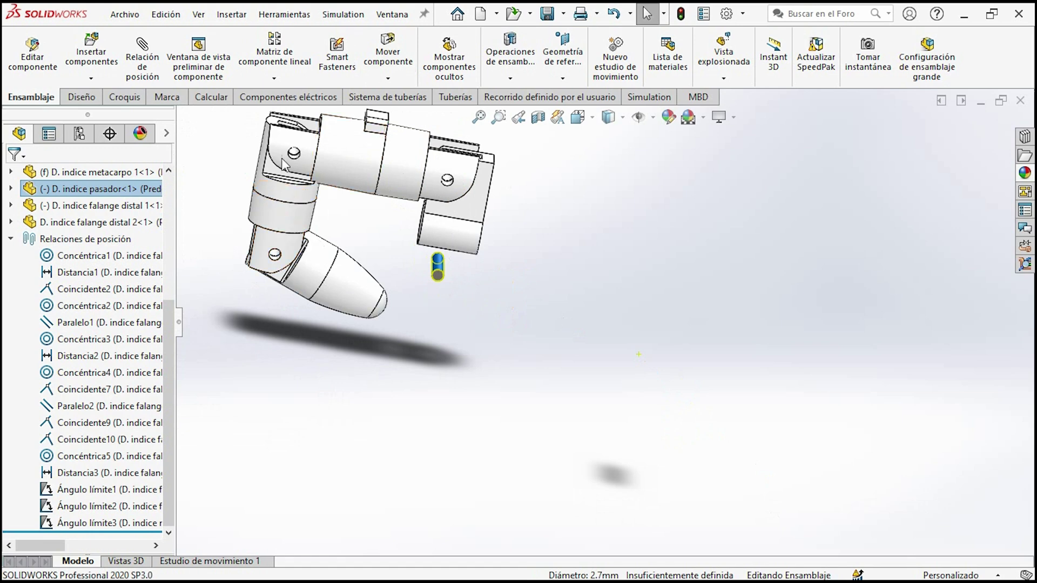
Step: Mate the pin concentric with the proximal phalanx's hole edge
scroll(446, 185, down, 5)
mouse_move(532, 295)
middle_down()
mouse_move(546, 251)
mouse_move(536, 235)
middle_up()
click(534, 229)
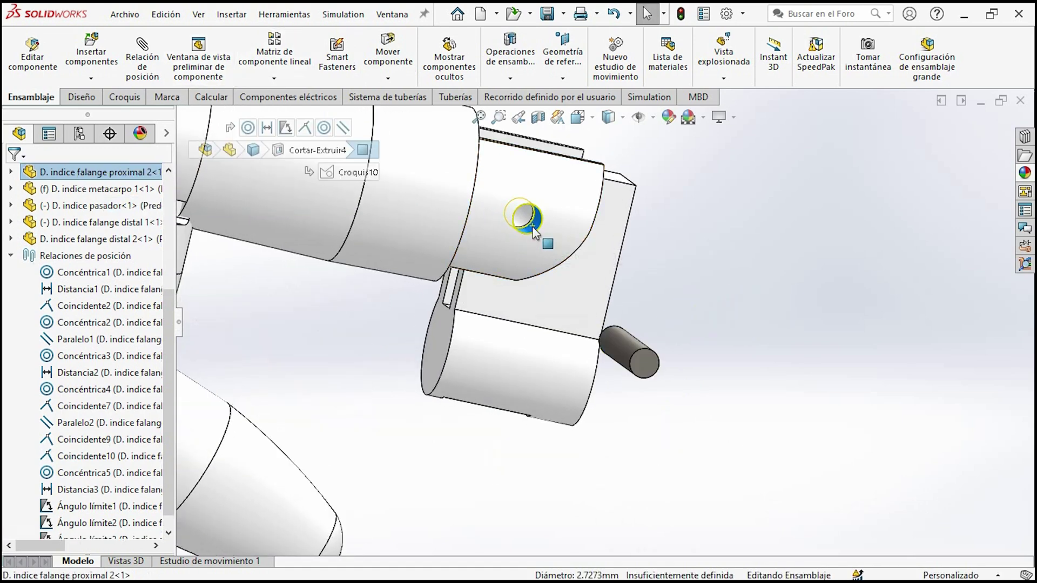
click(154, 61)
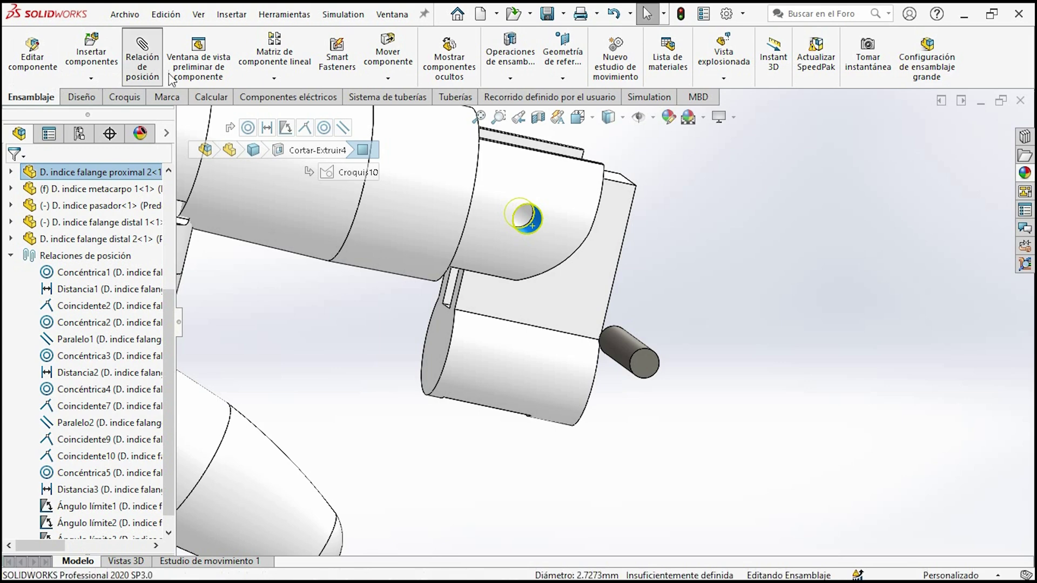
click(621, 350)
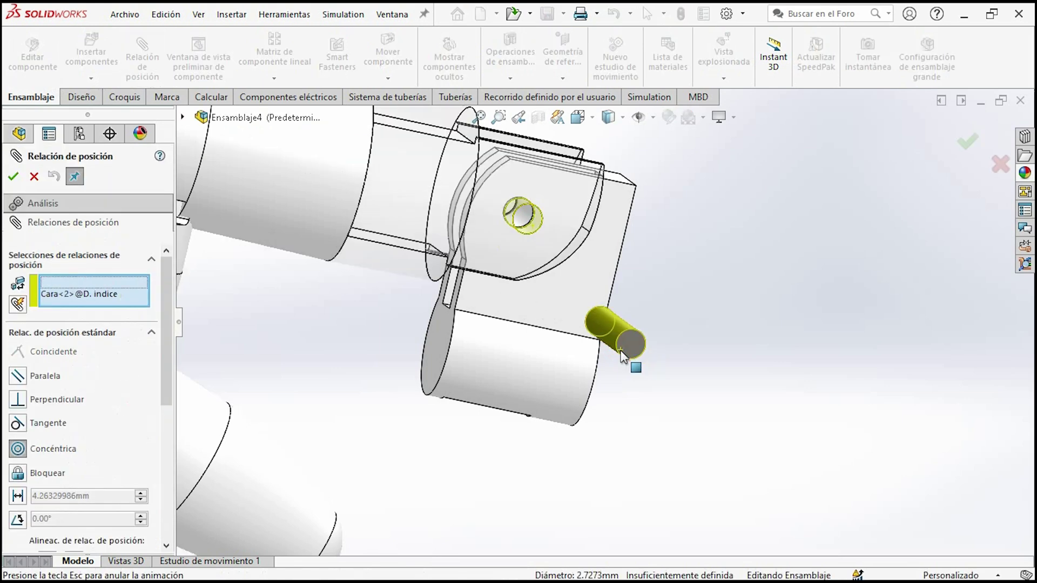
mouse_move(4, 199)
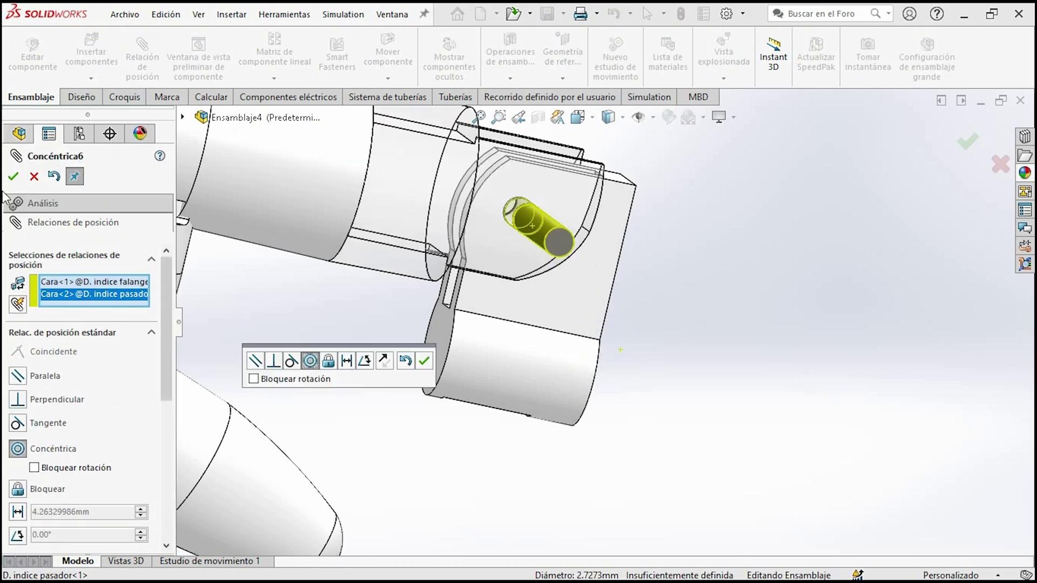
Step: Accept the pin-to-hole concentric mate, Concéntrica6
click(13, 176)
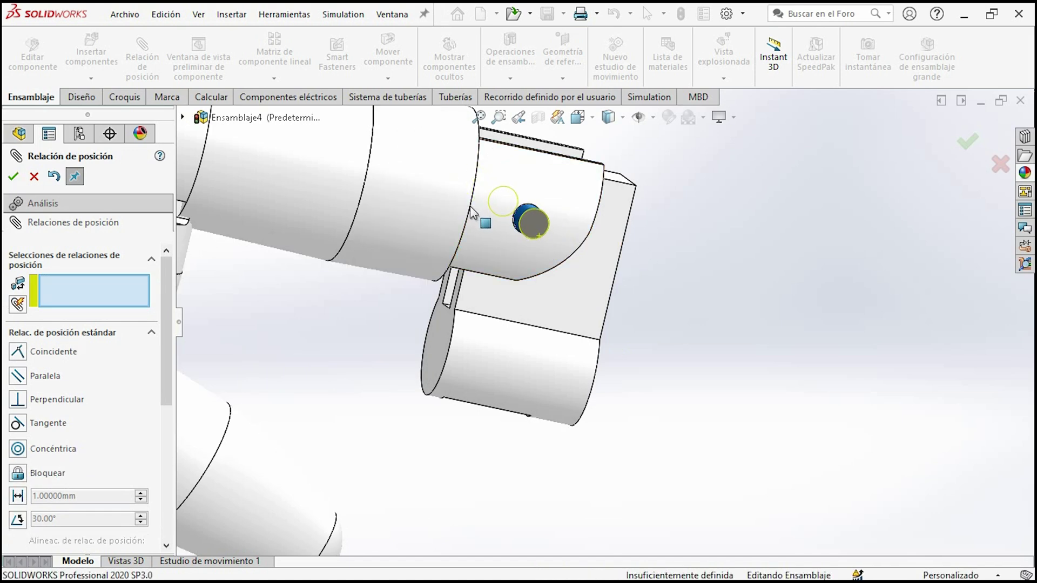
mouse_move(573, 306)
middle_down()
mouse_move(497, 412)
mouse_move(534, 458)
mouse_move(533, 433)
middle_up()
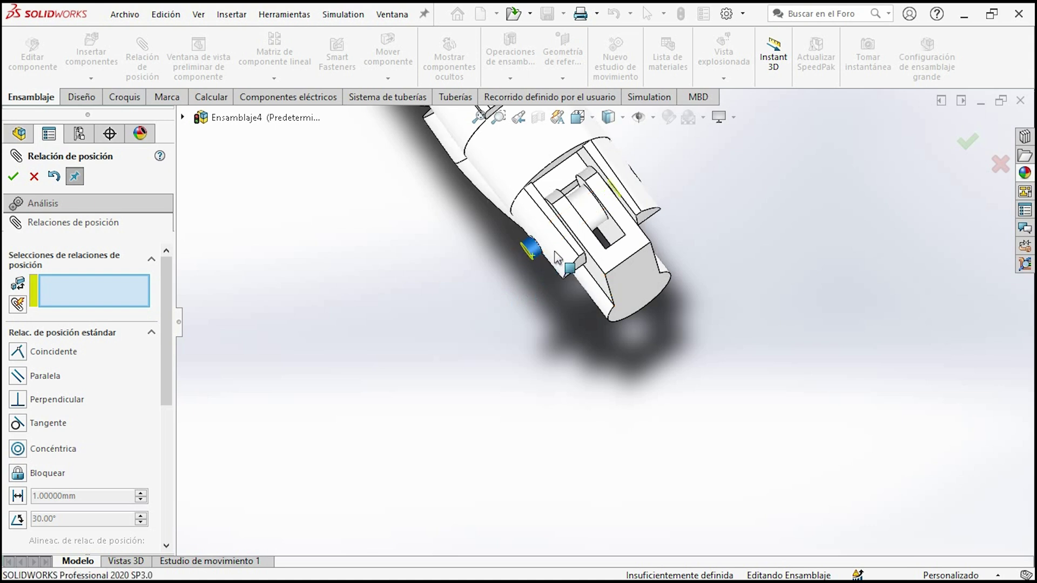
mouse_move(572, 247)
middle_down()
mouse_move(606, 257)
mouse_move(632, 248)
middle_up()
Step: Add distance mate Distancia4 of 3.47642134 mm between the metacarpal face and the pin end
click(620, 263)
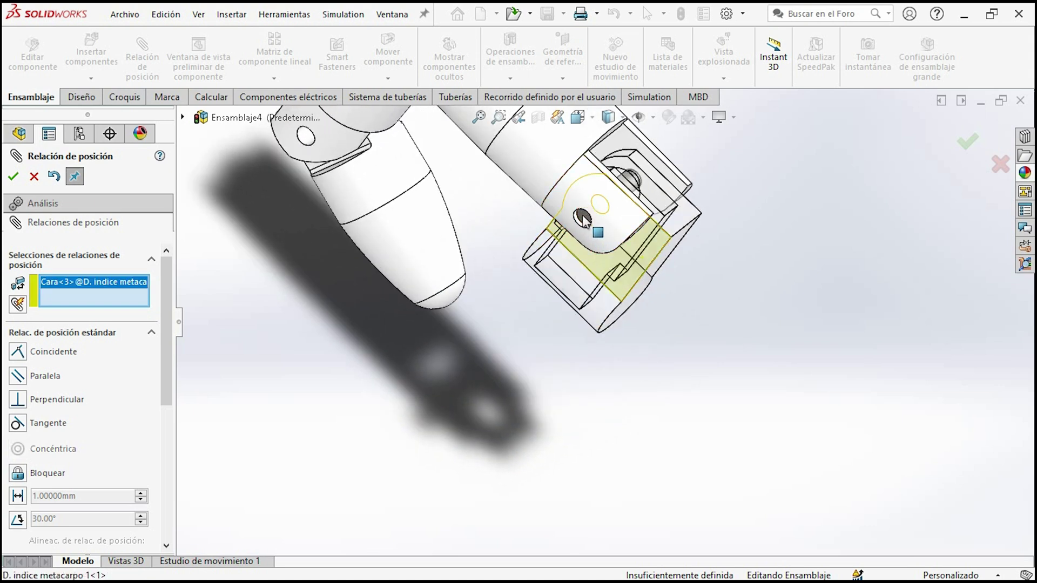
click(584, 221)
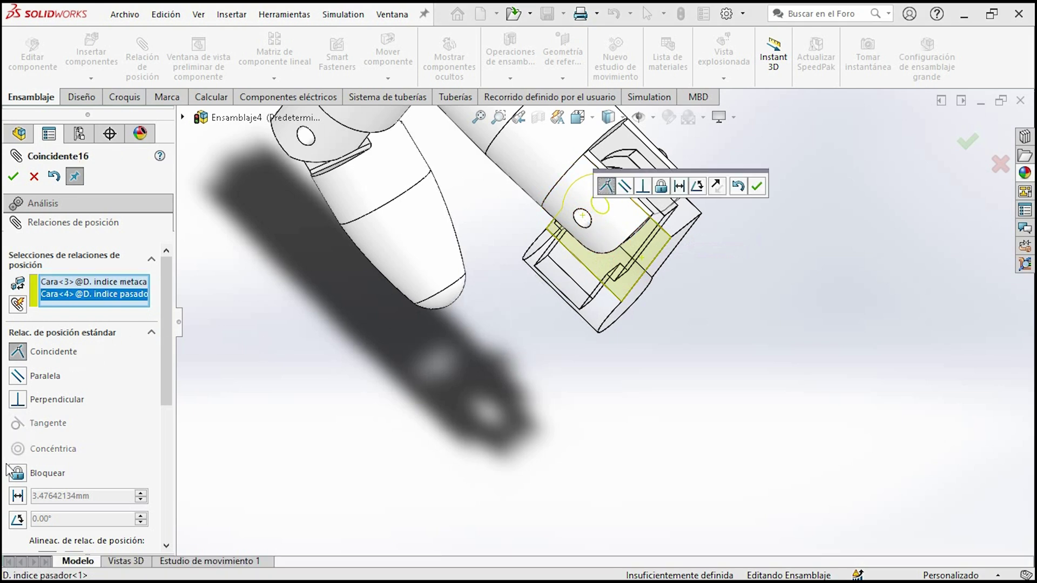
click(19, 496)
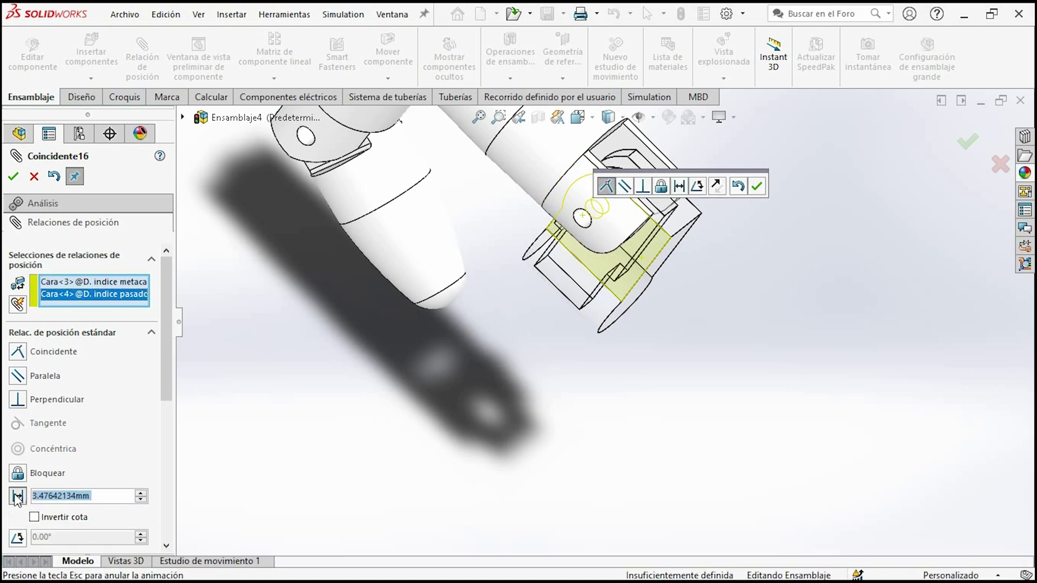
click(14, 176)
scroll(426, 294, up, 5)
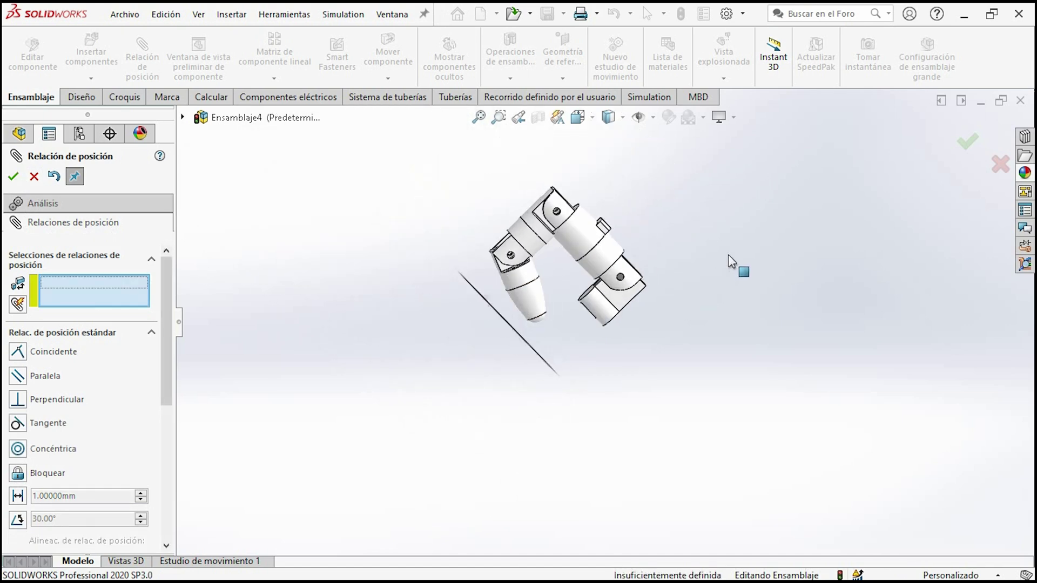
key(ctrl+7)
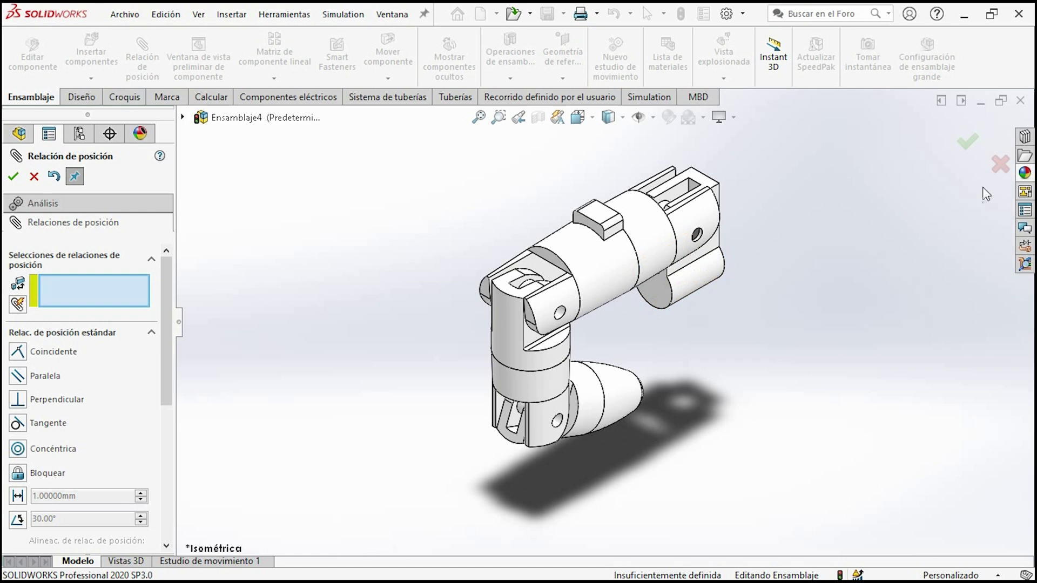
click(967, 143)
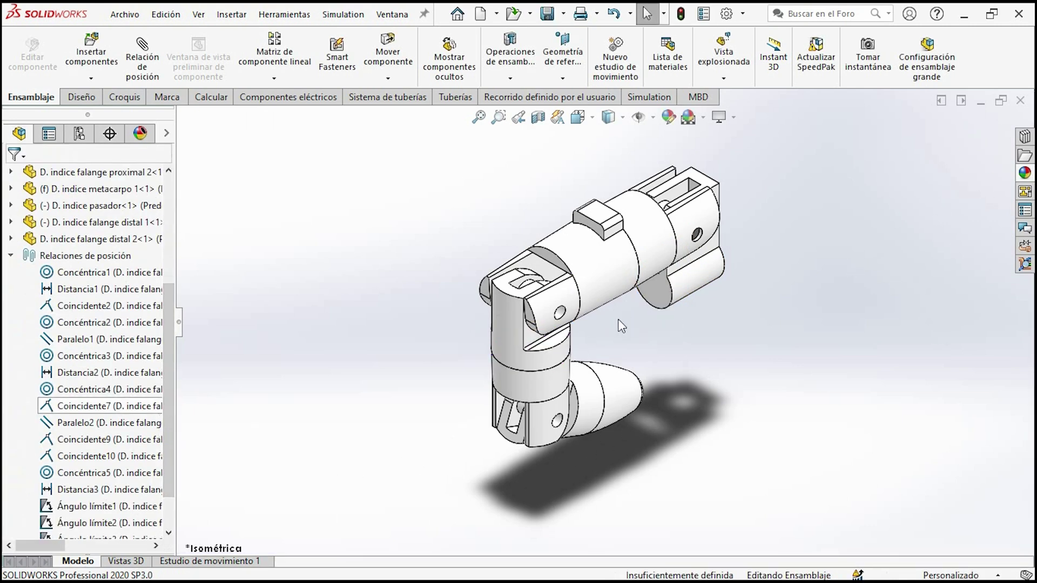
scroll(607, 324, up, 3)
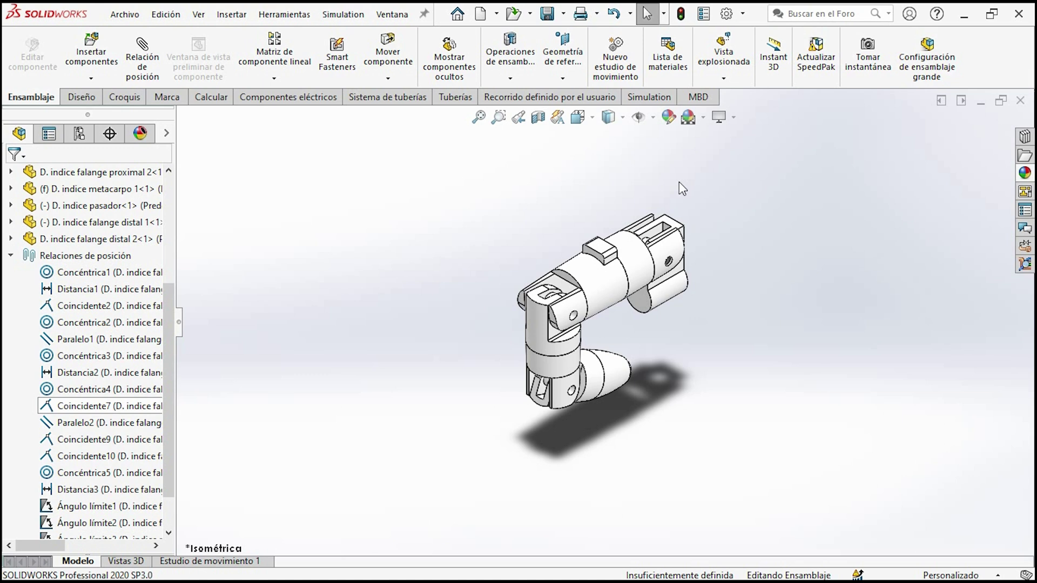
click(219, 562)
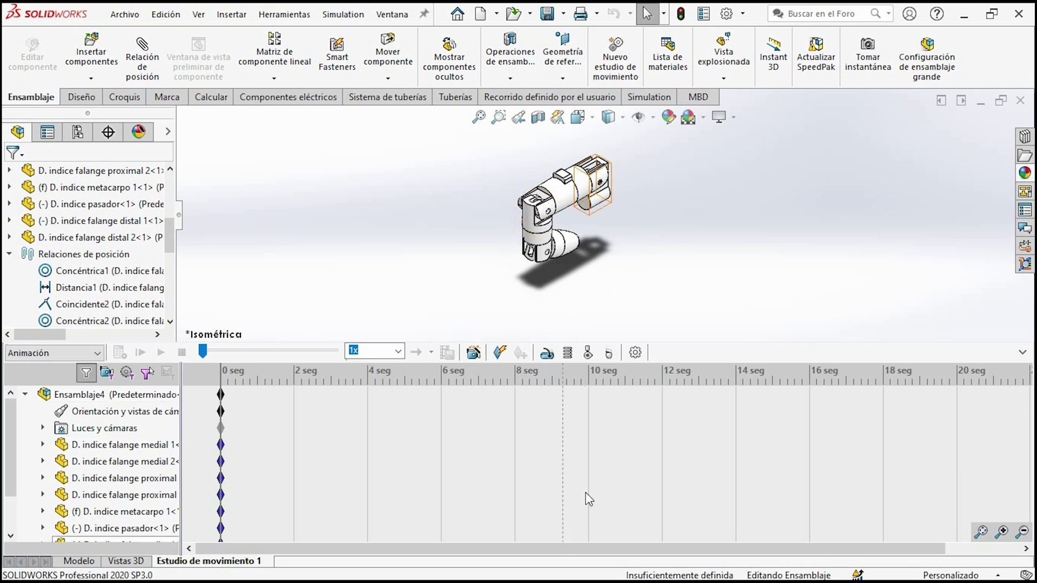
Step: Add reversed RotaryMotor1 on the proximal phalanx face, turning it 90° from 0 to 5 s
click(547, 356)
scroll(627, 160, down, 5)
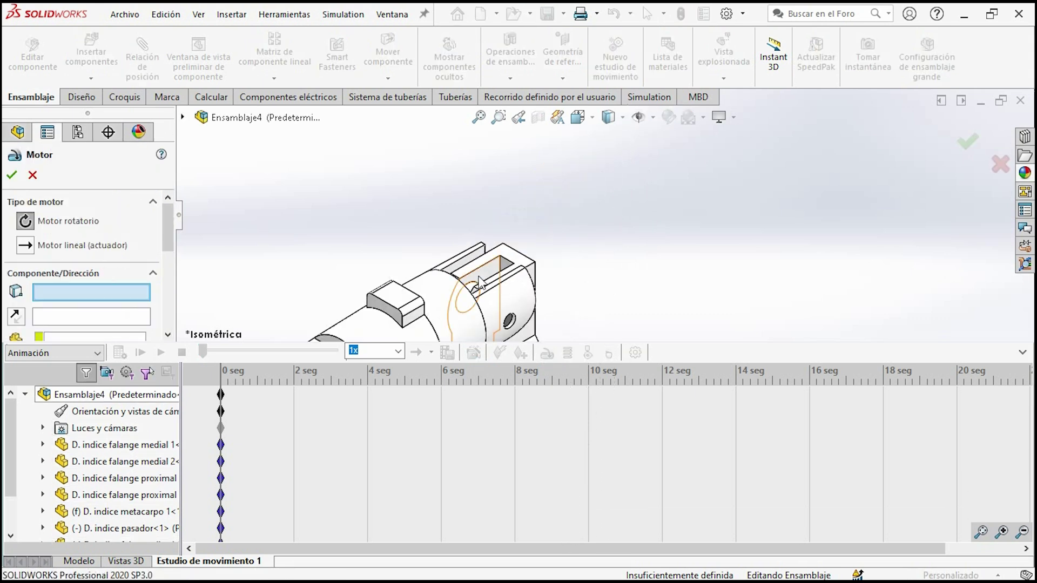
scroll(479, 281, down, 3)
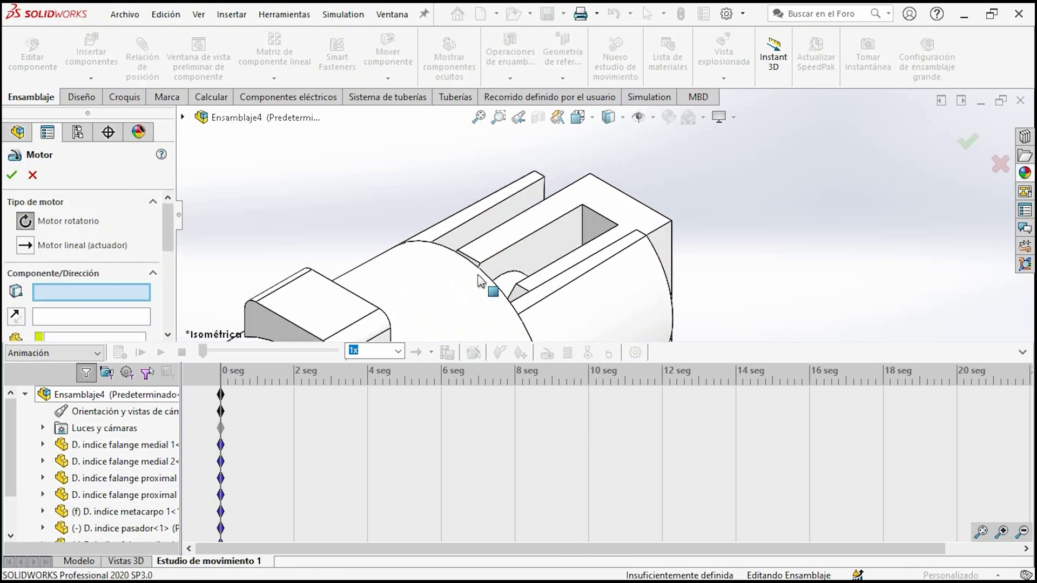
click(494, 223)
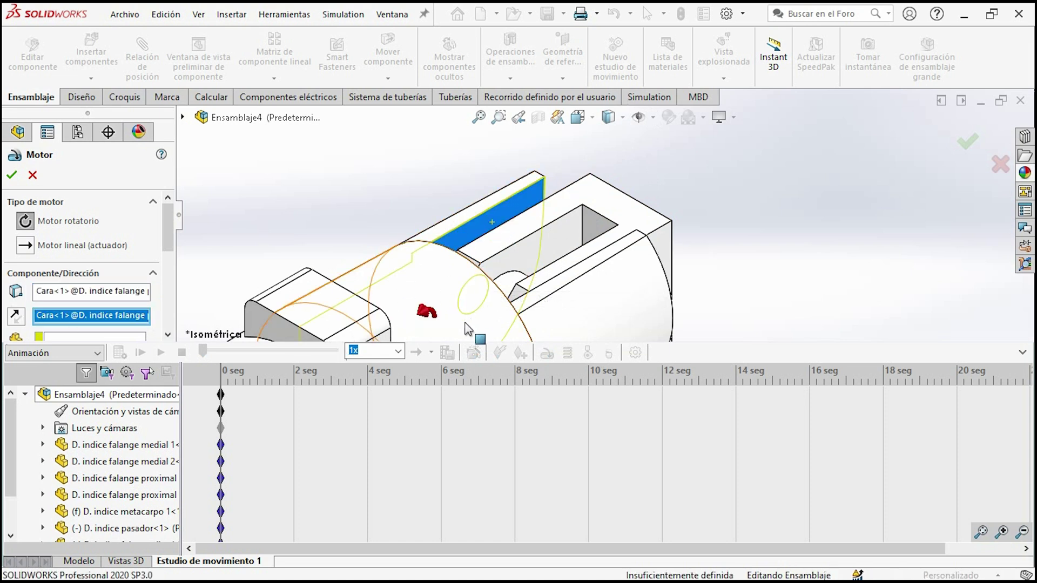
mouse_move(172, 246)
mouse_down()
mouse_move(152, 289)
mouse_move(155, 267)
mouse_up()
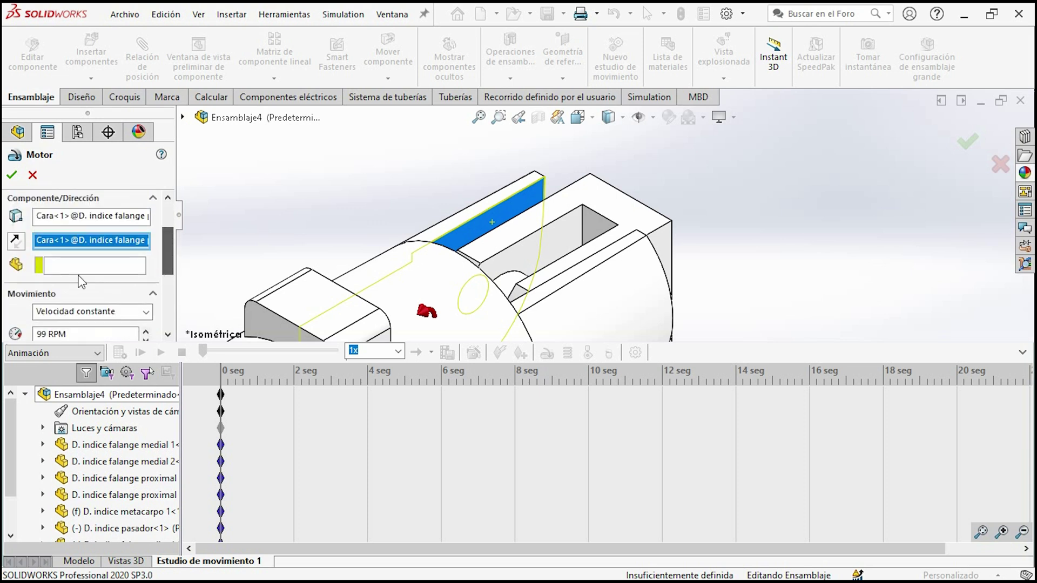
click(24, 248)
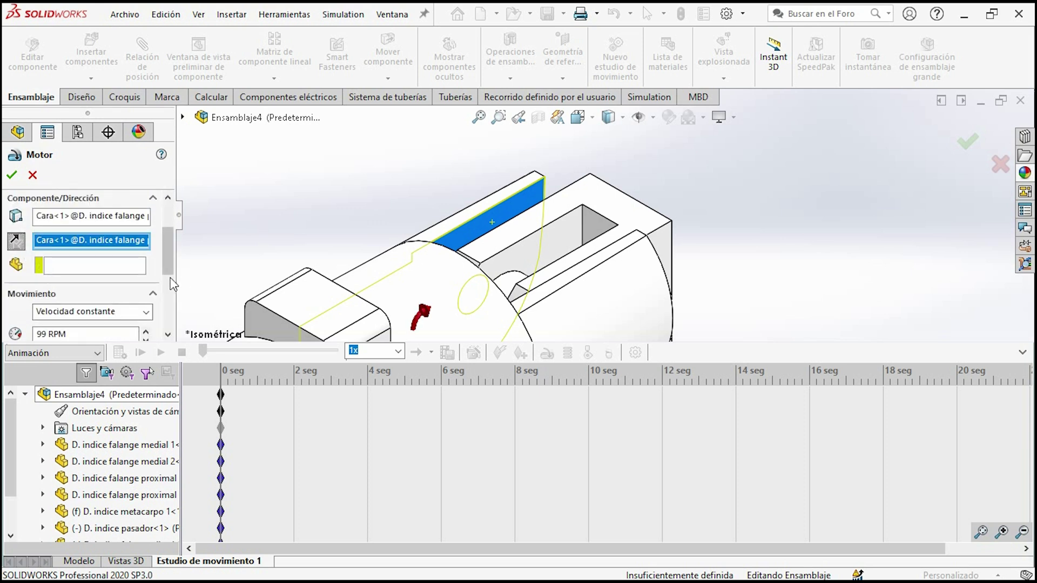
click(146, 312)
click(85, 345)
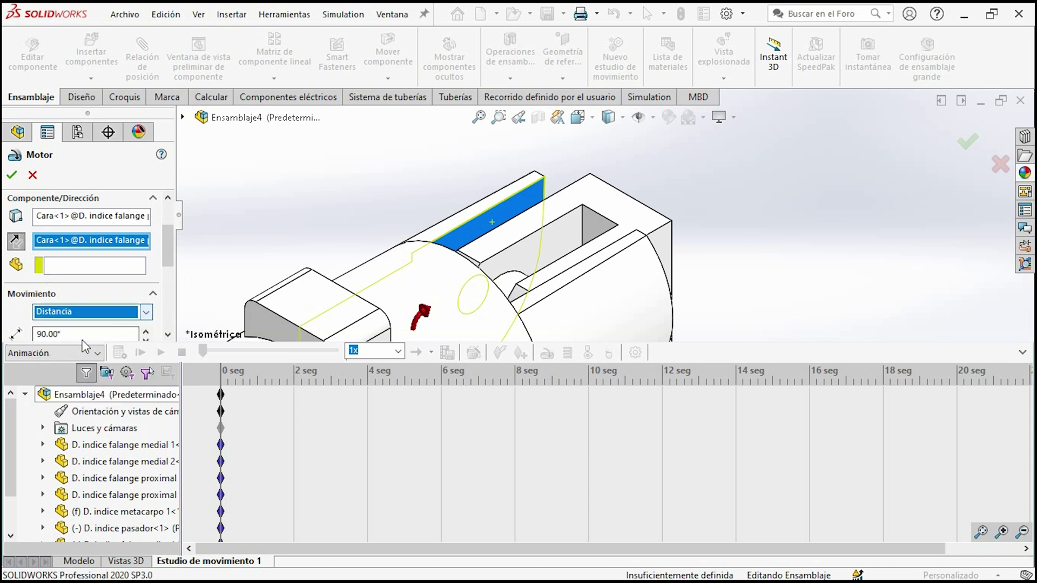
drag(170, 246, 161, 280)
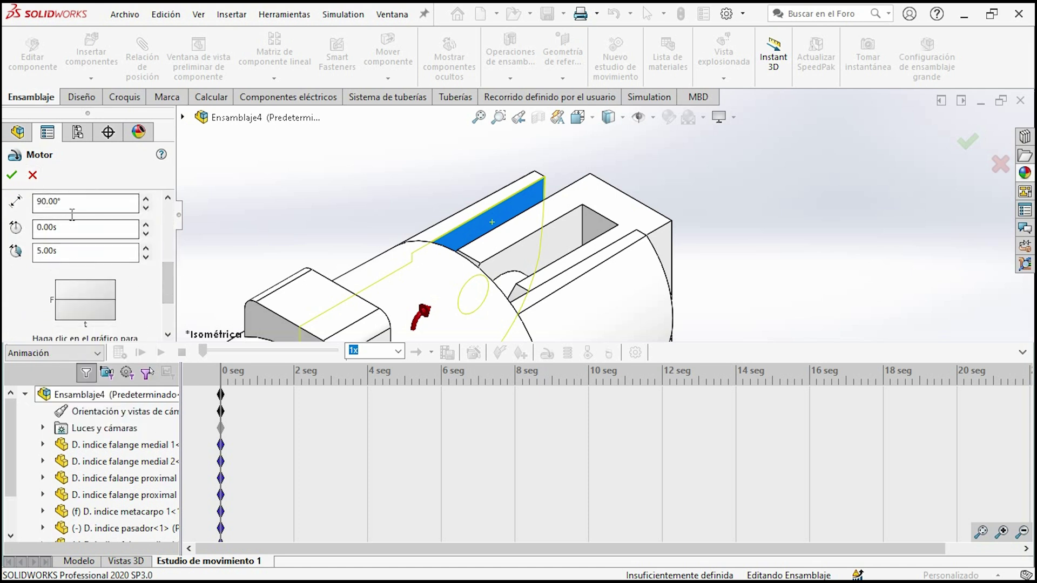
click(12, 175)
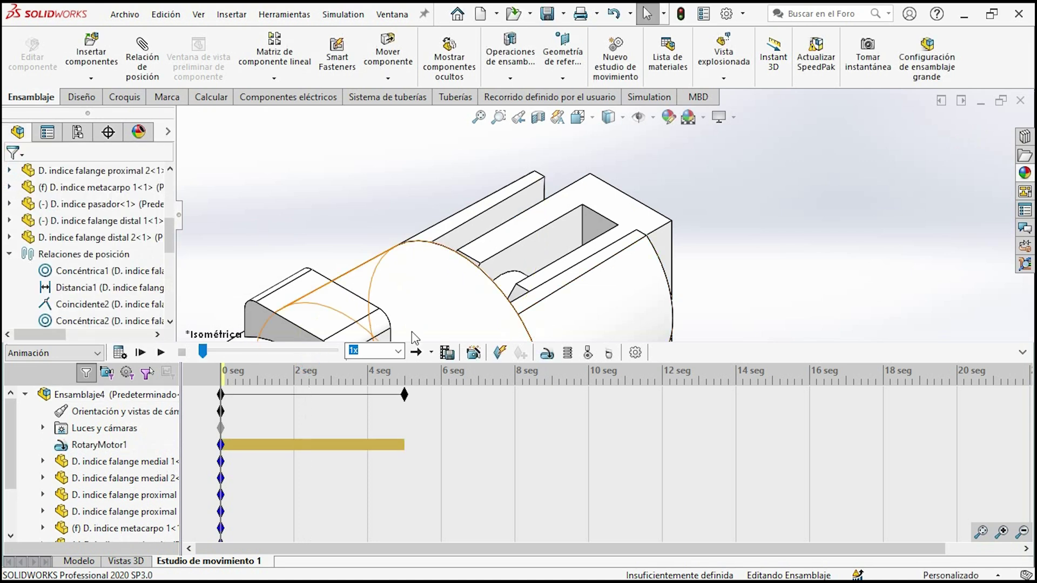
Step: Calculate the motion study and inspect the Ángulo límite2 and Ángulo límite3 mates in the study tree
click(120, 353)
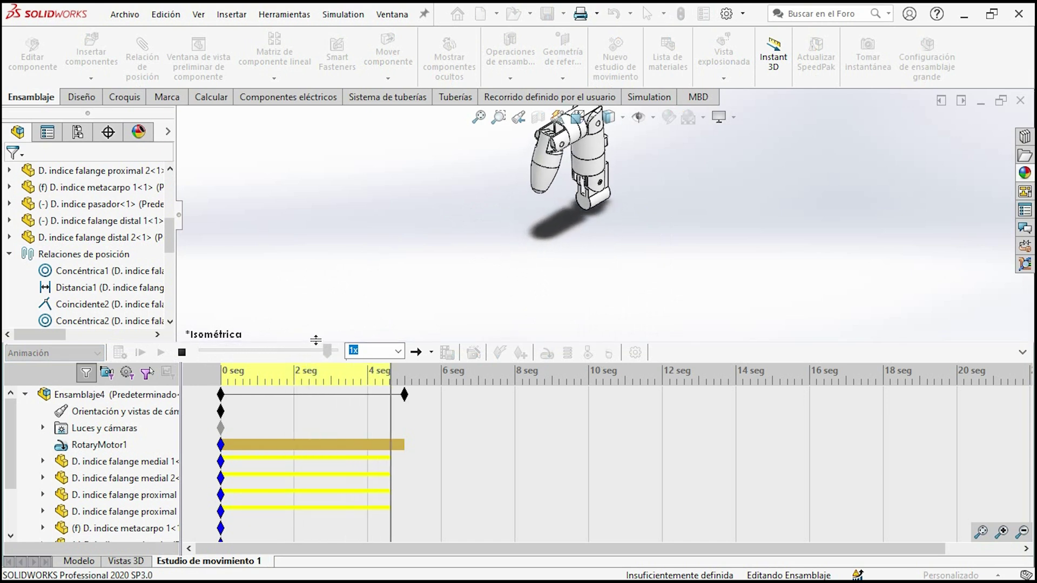
click(135, 494)
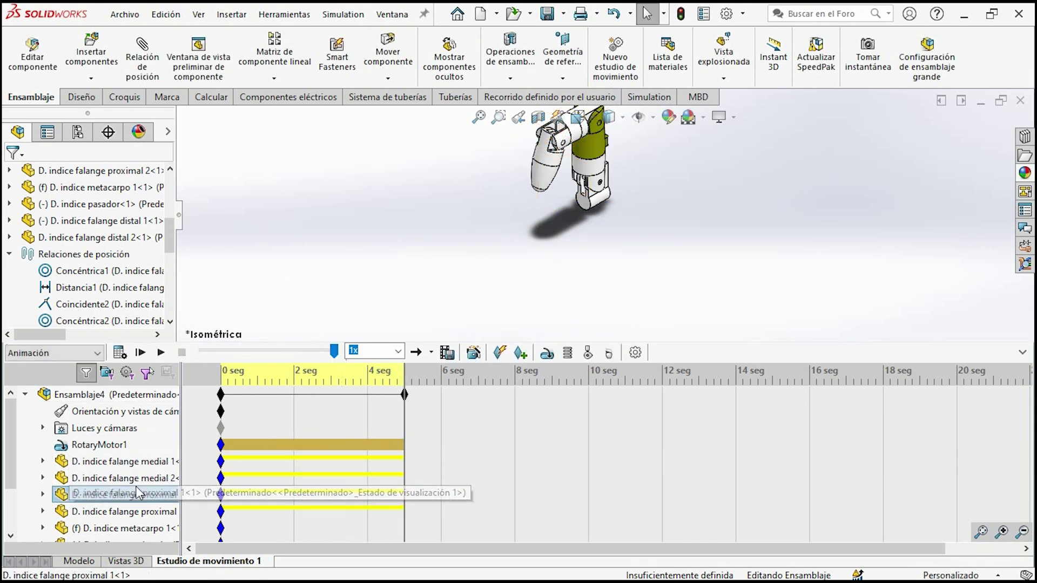
scroll(142, 488, down, 2)
click(42, 528)
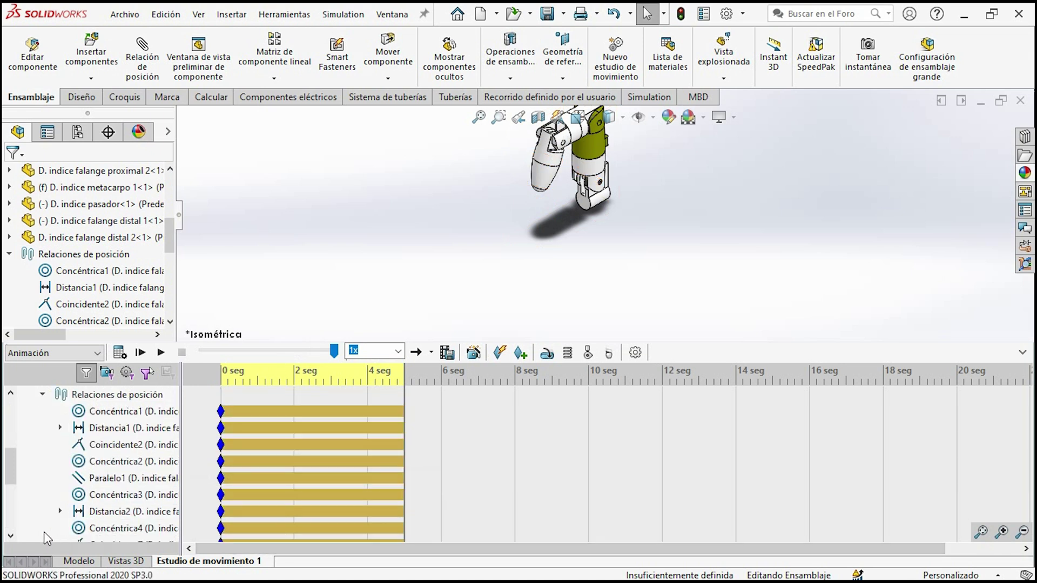
scroll(247, 509, down, 5)
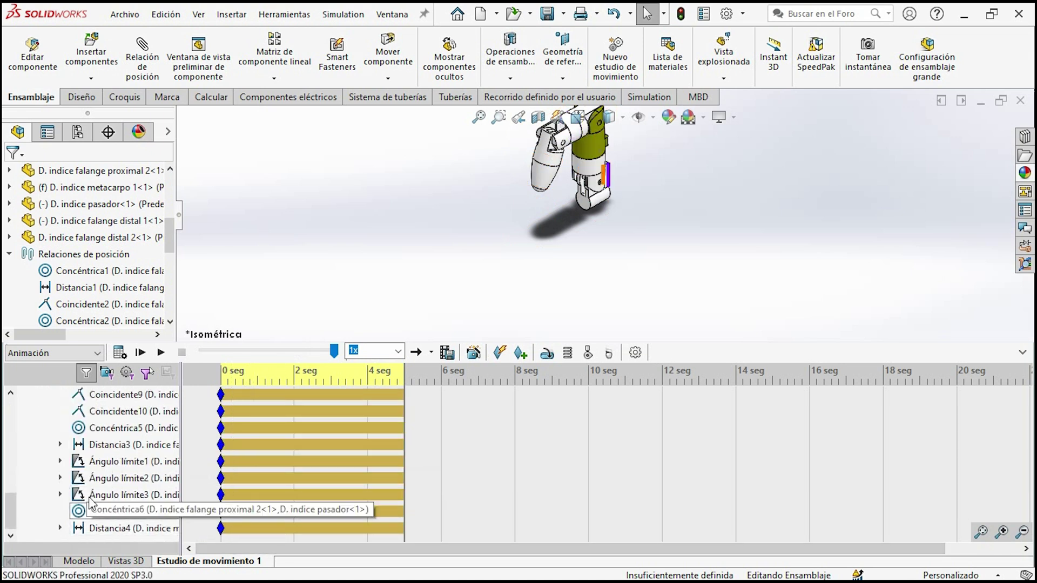
click(112, 477)
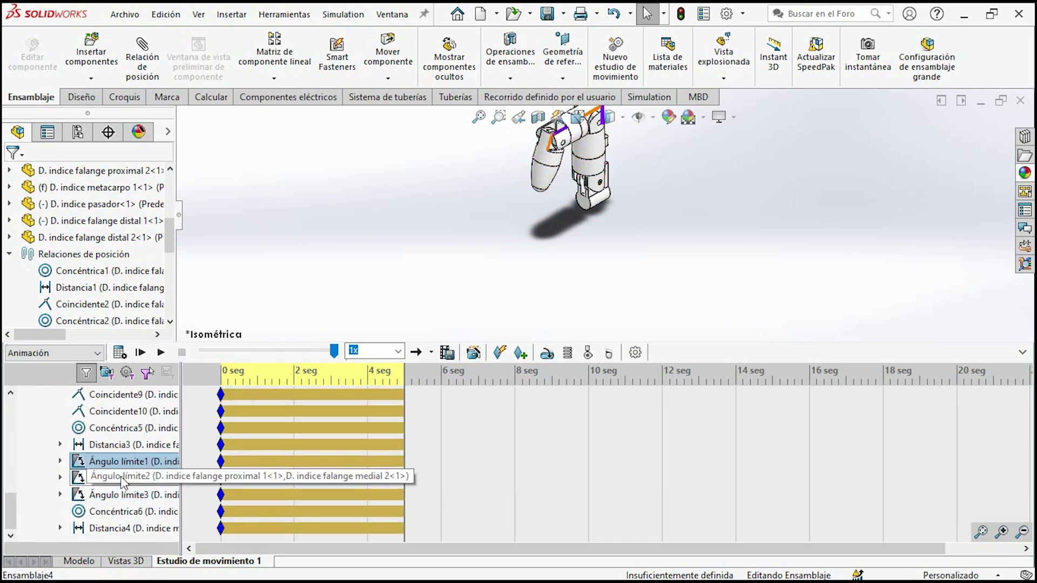
click(115, 489)
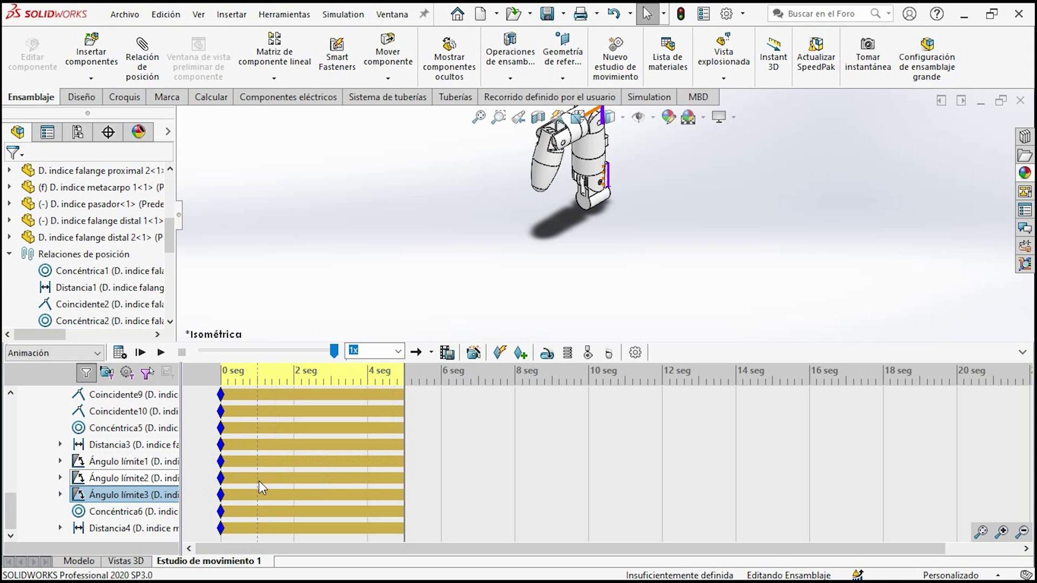
scroll(260, 479, up, 10)
scroll(606, 199, down, 1)
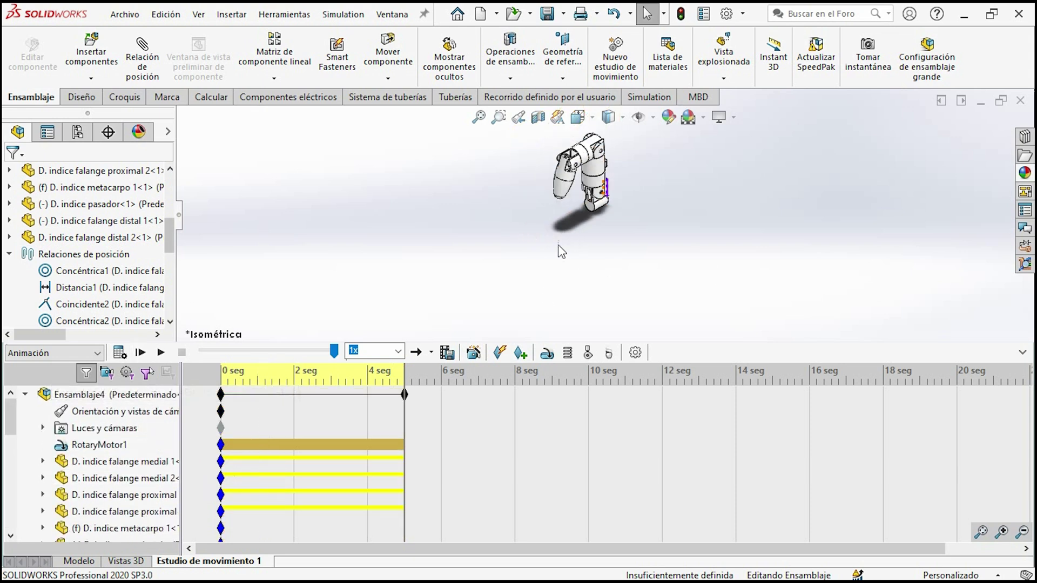
scroll(606, 199, down, 2)
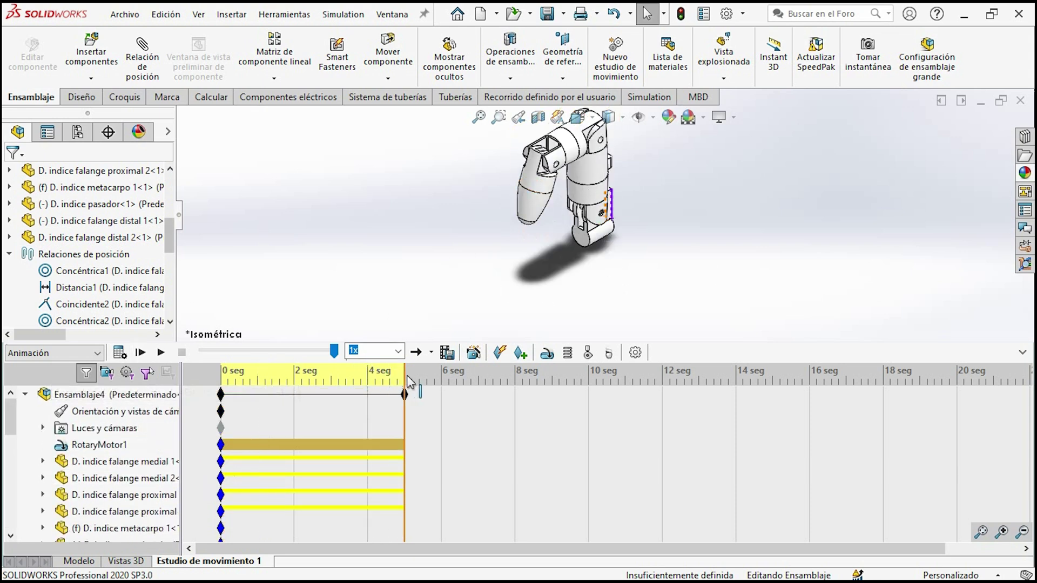
Step: Rewind the timeline to 0 s and start a new motor on the medial phalanx face
drag(403, 374, 221, 374)
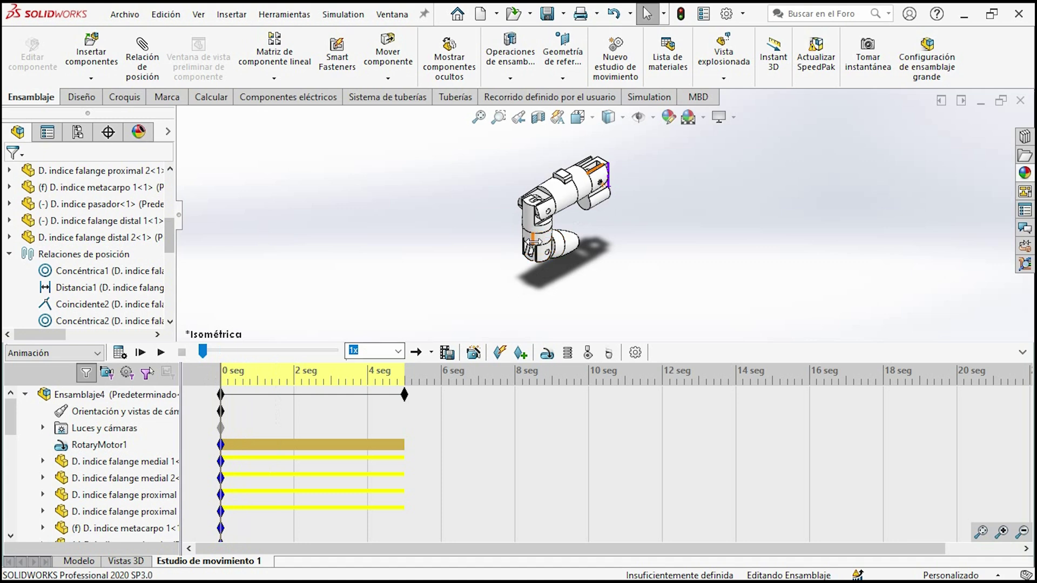
scroll(533, 242, down, 5)
click(570, 185)
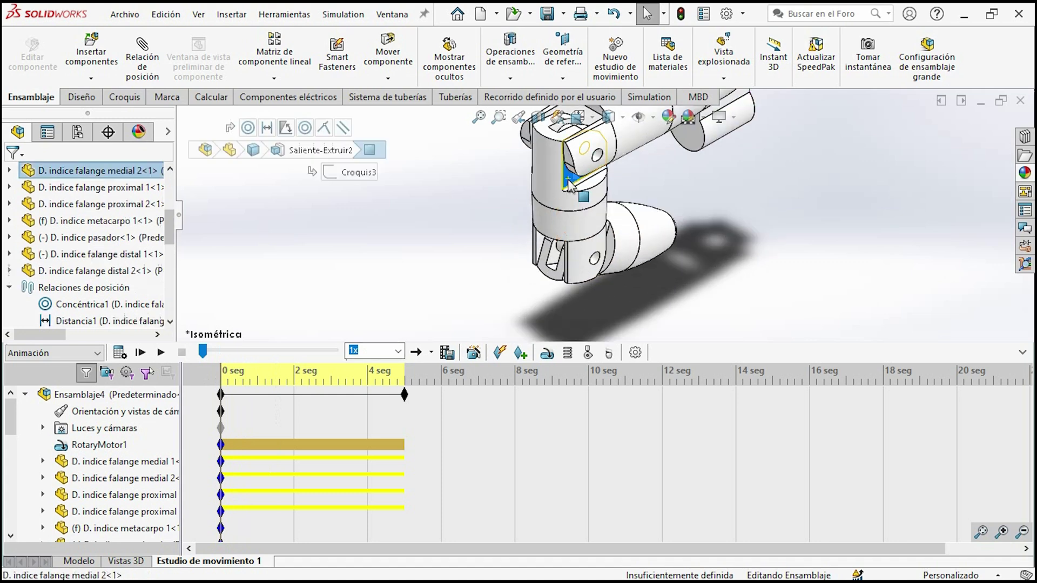
click(546, 354)
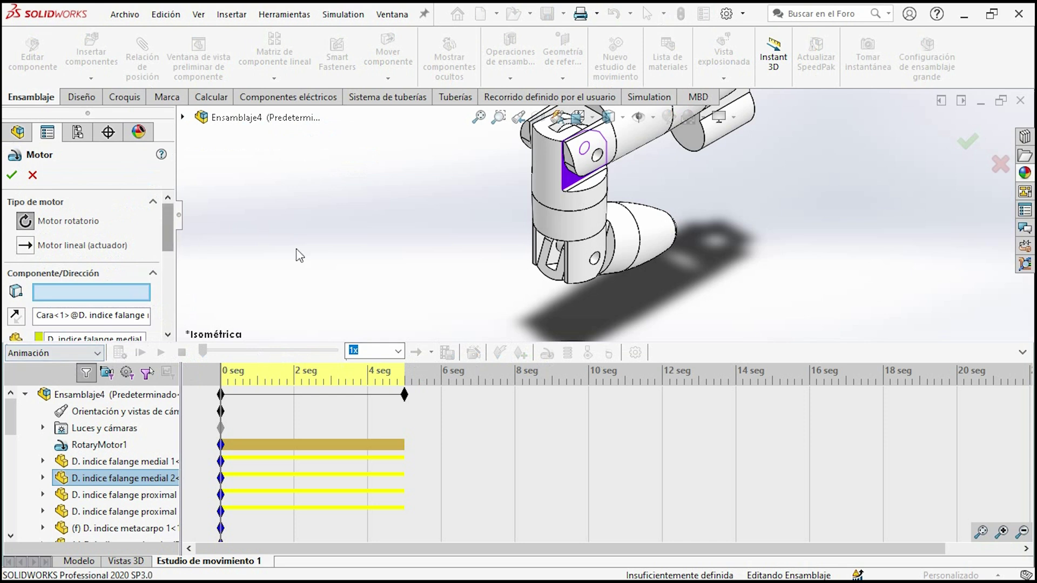
Step: Add a reversed rotary motor on the medial phalanx turning 180° by Distancia over 0–5 s
click(574, 184)
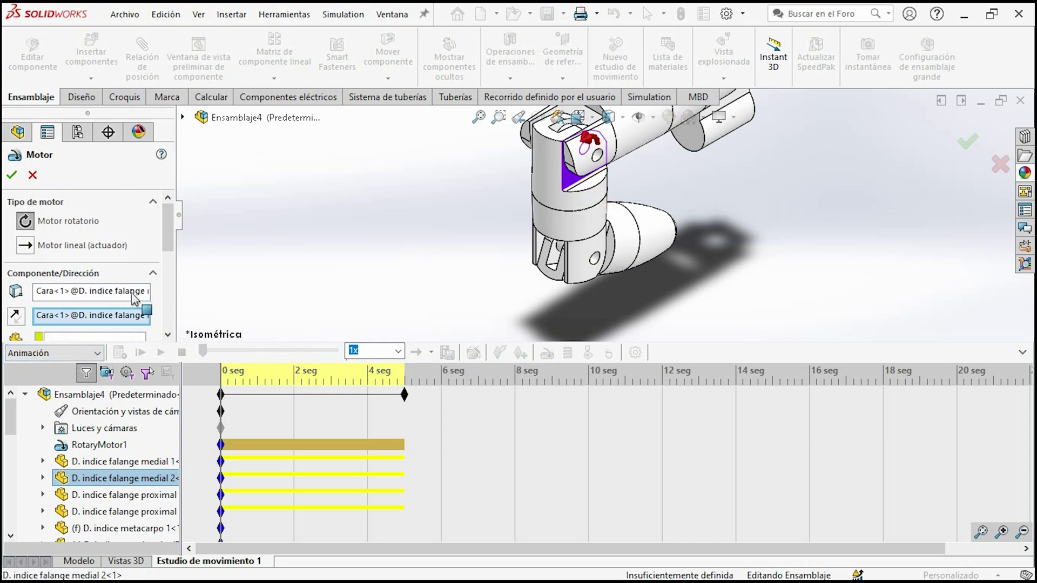
click(21, 314)
drag(168, 232, 152, 277)
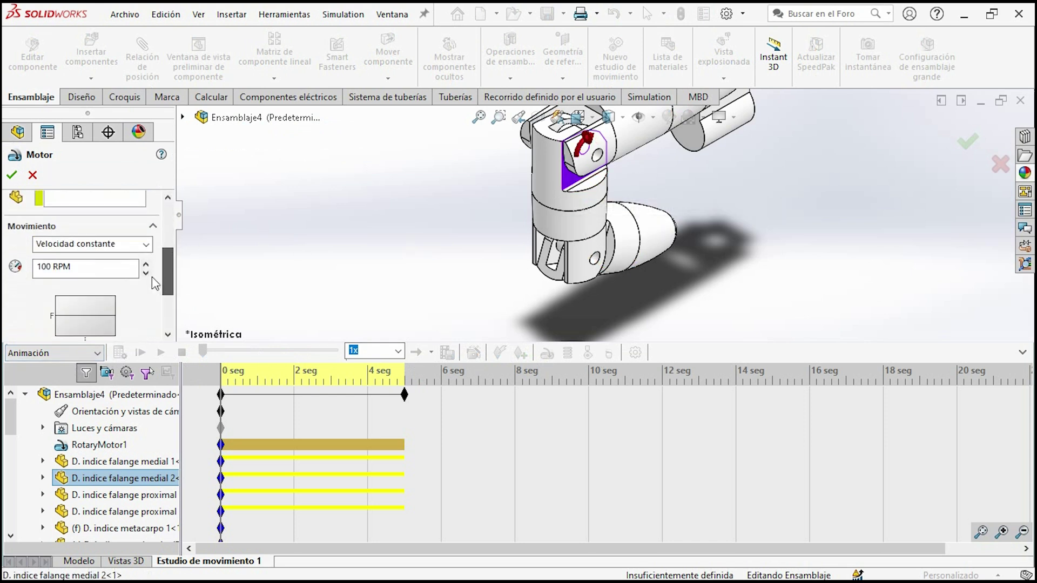
click(144, 244)
click(83, 268)
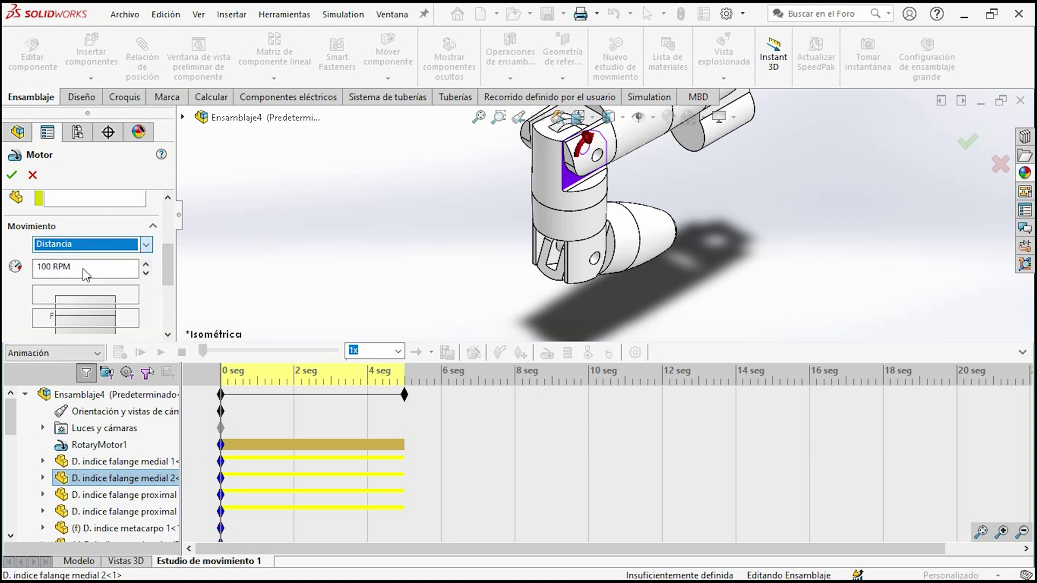
click(40, 272)
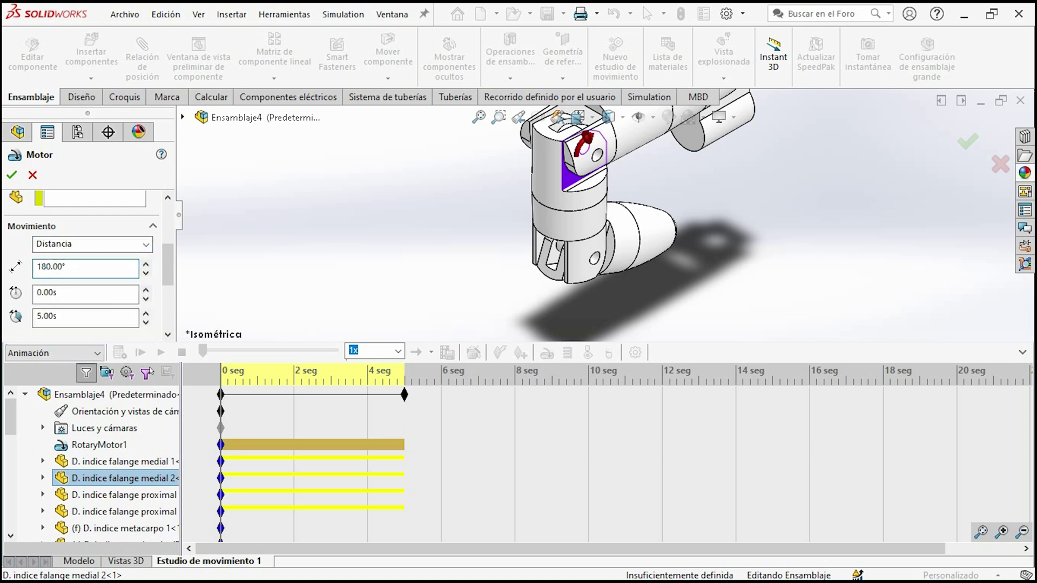
click(17, 171)
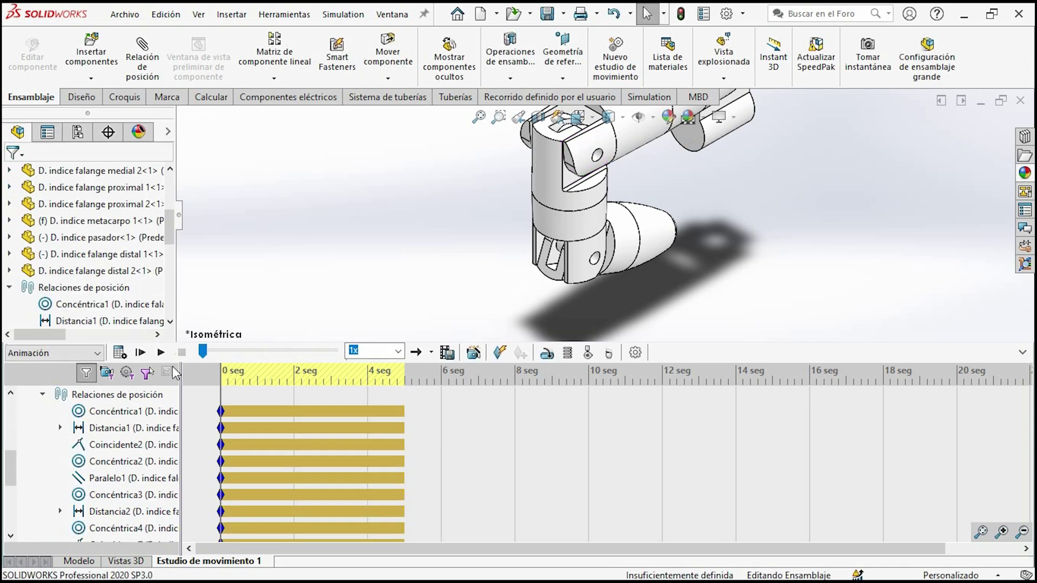
Step: Recalculate the motion with both motors, rewind to 0 s, and select a distal phalanx face
click(120, 354)
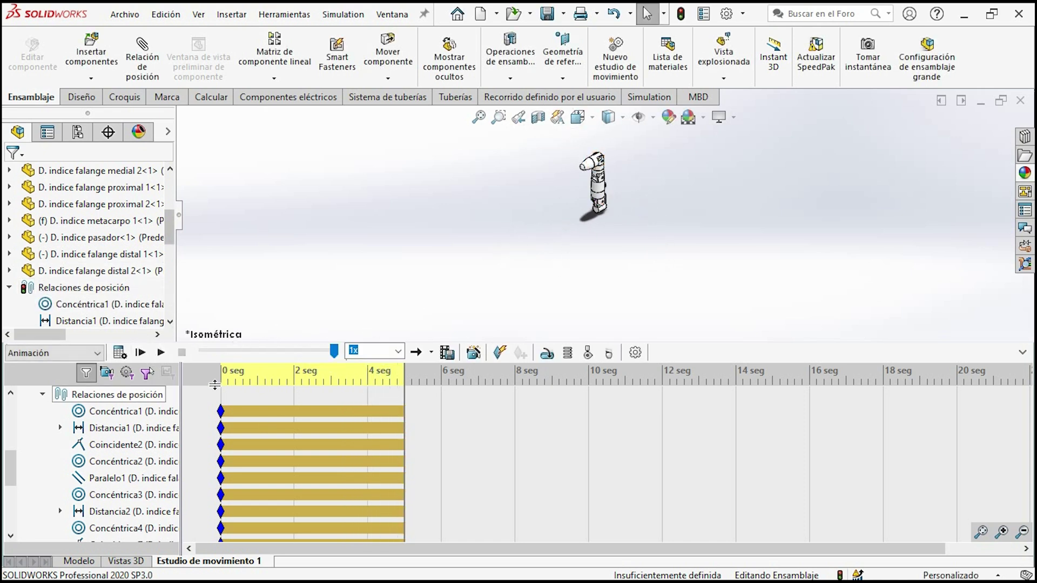
drag(246, 384, 222, 383)
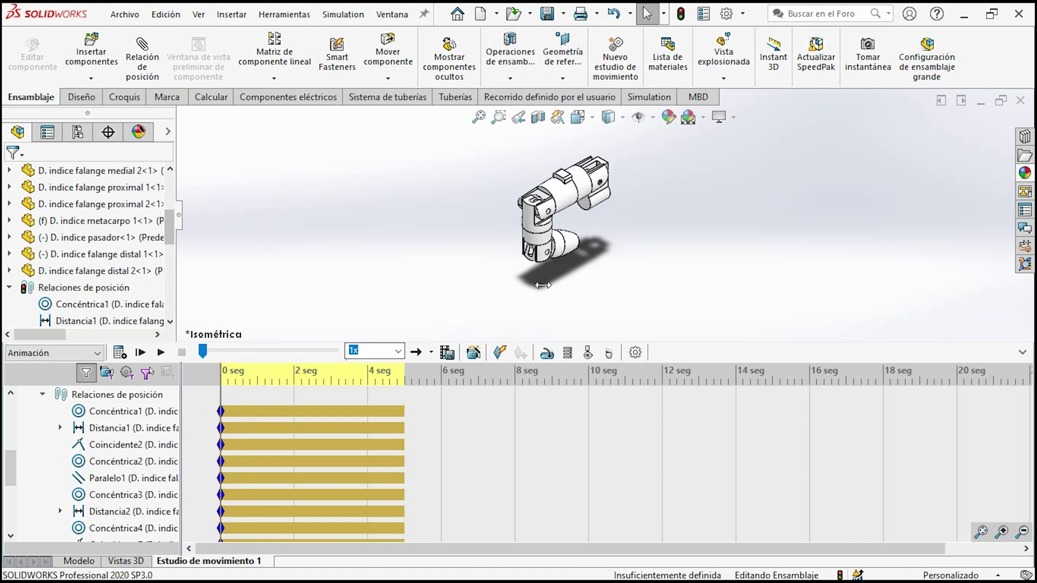
scroll(578, 267, down, 5)
scroll(577, 268, up, 3)
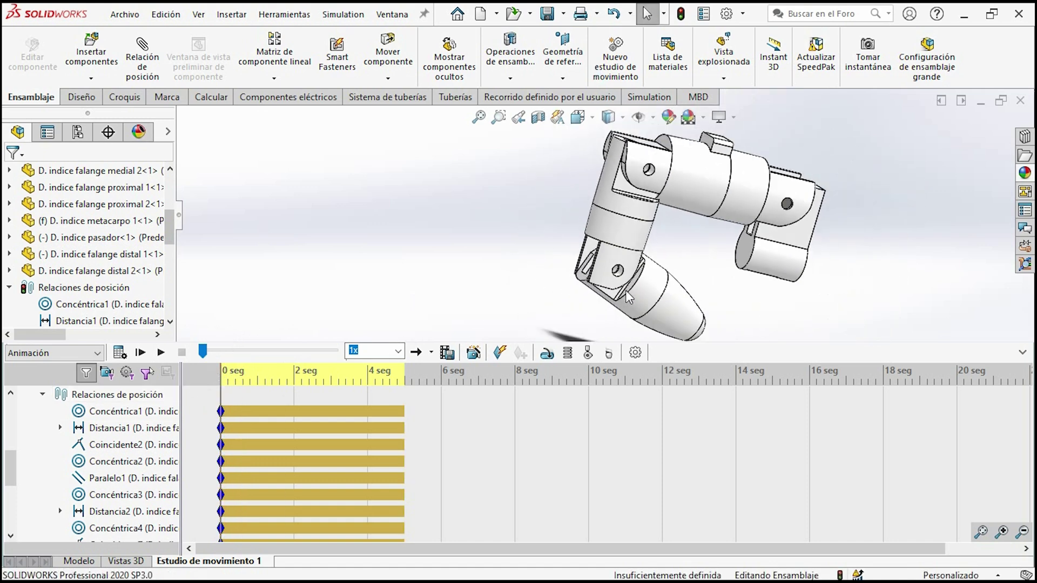
scroll(616, 261, down, 5)
click(613, 259)
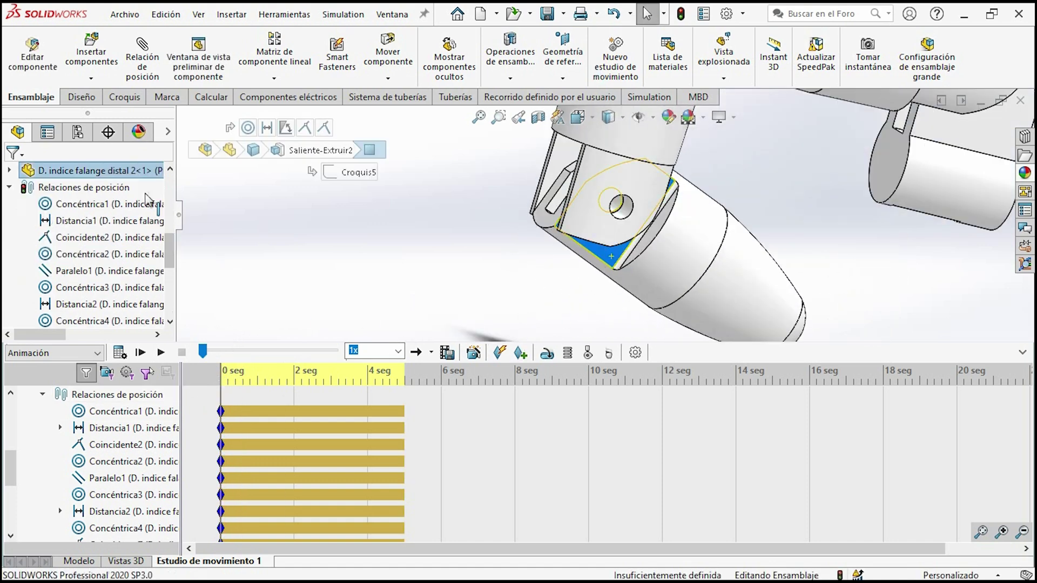
Step: Add a third rotary motor on the distal phalanx turning 270° over 0–5 s, then recalculate
click(547, 353)
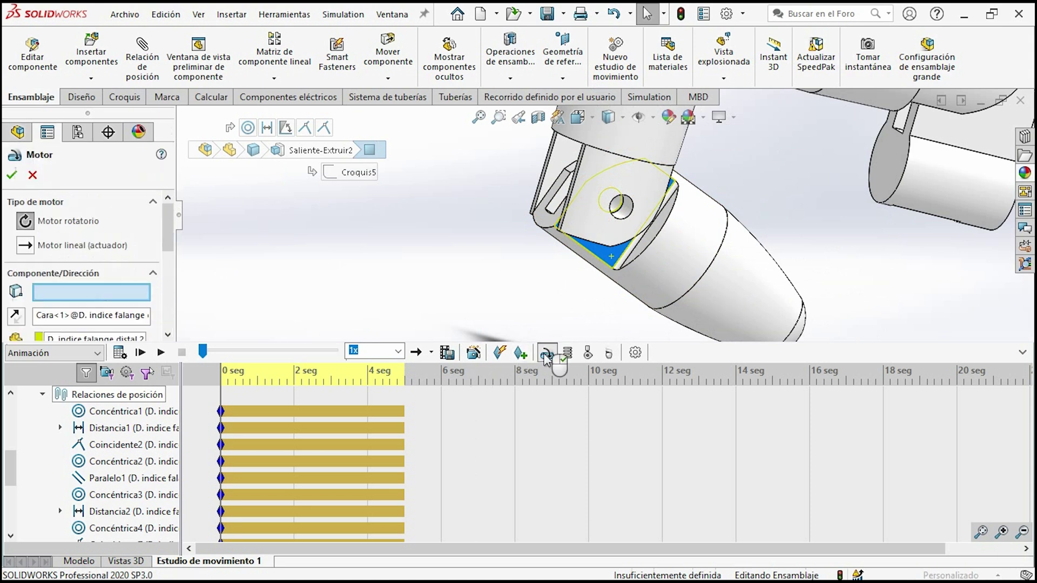
click(609, 259)
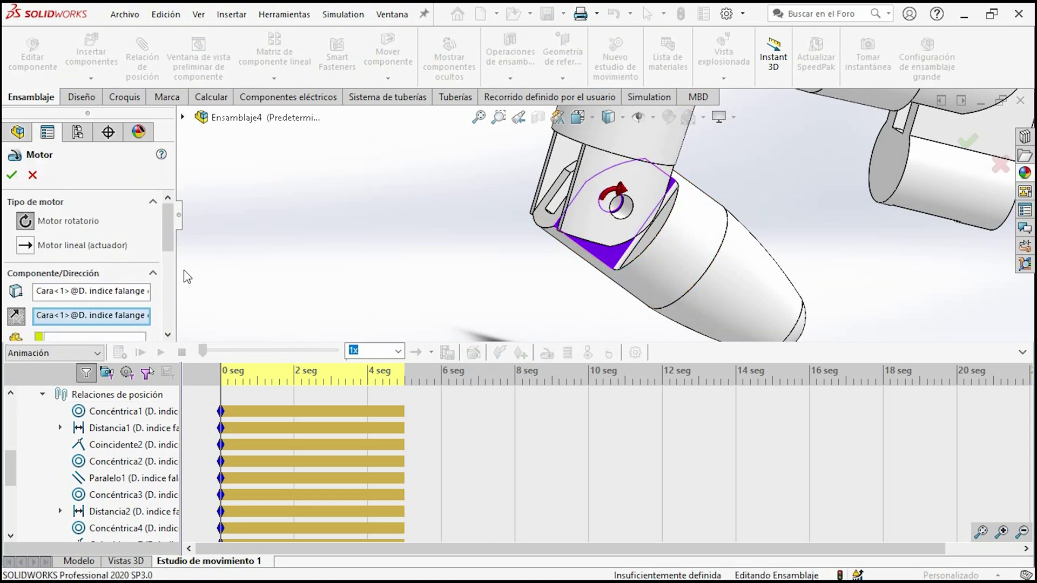
mouse_move(174, 248)
mouse_down()
mouse_move(177, 323)
mouse_move(183, 308)
mouse_up()
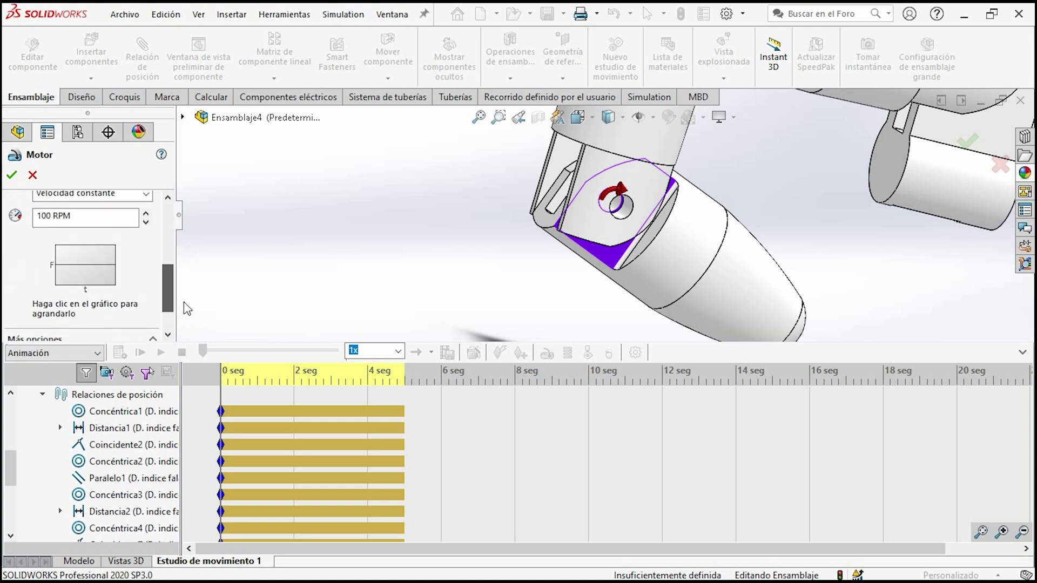
click(139, 198)
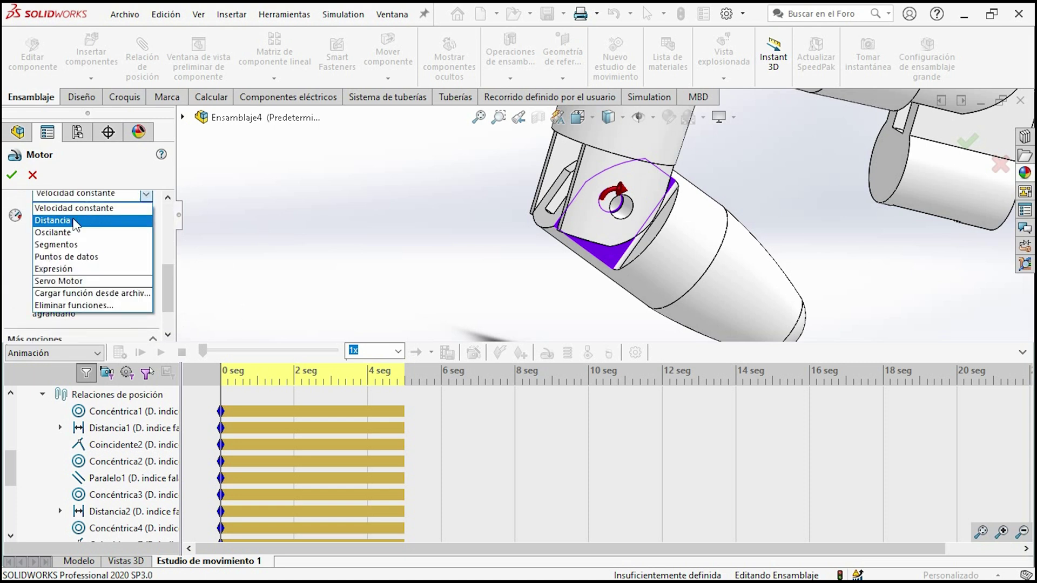
click(70, 219)
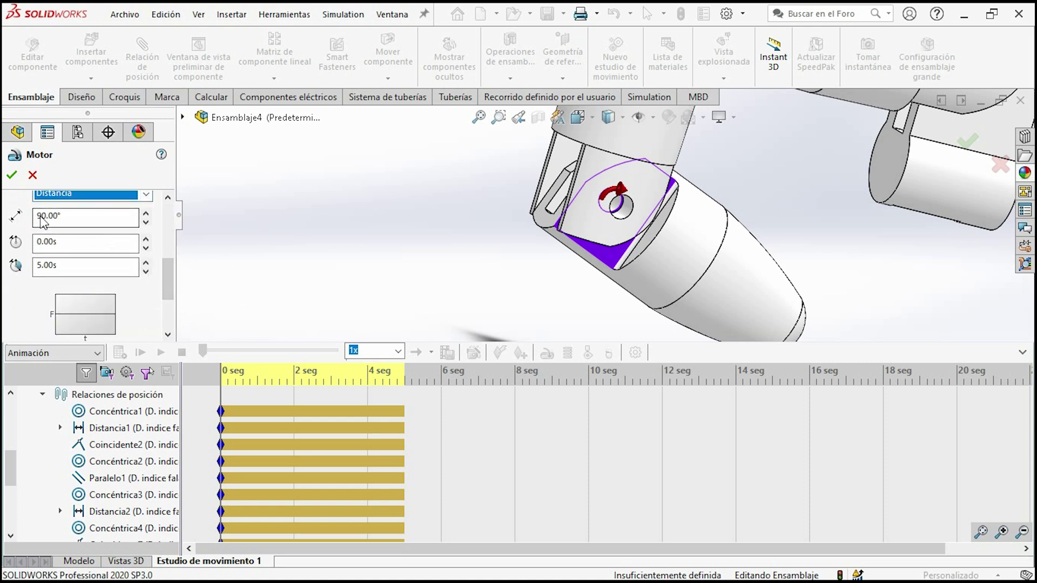
click(42, 216)
text(270)
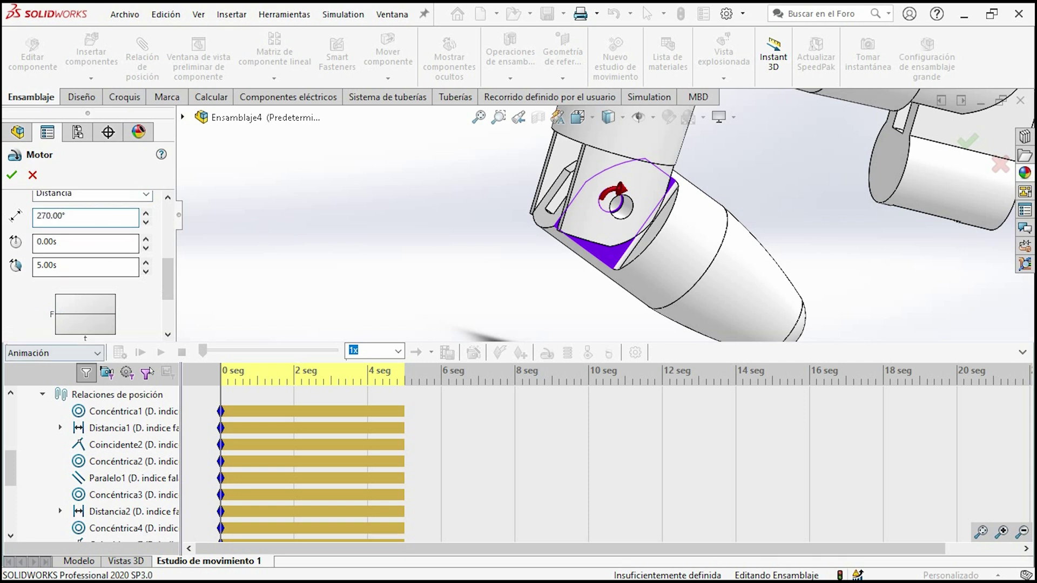
click(11, 174)
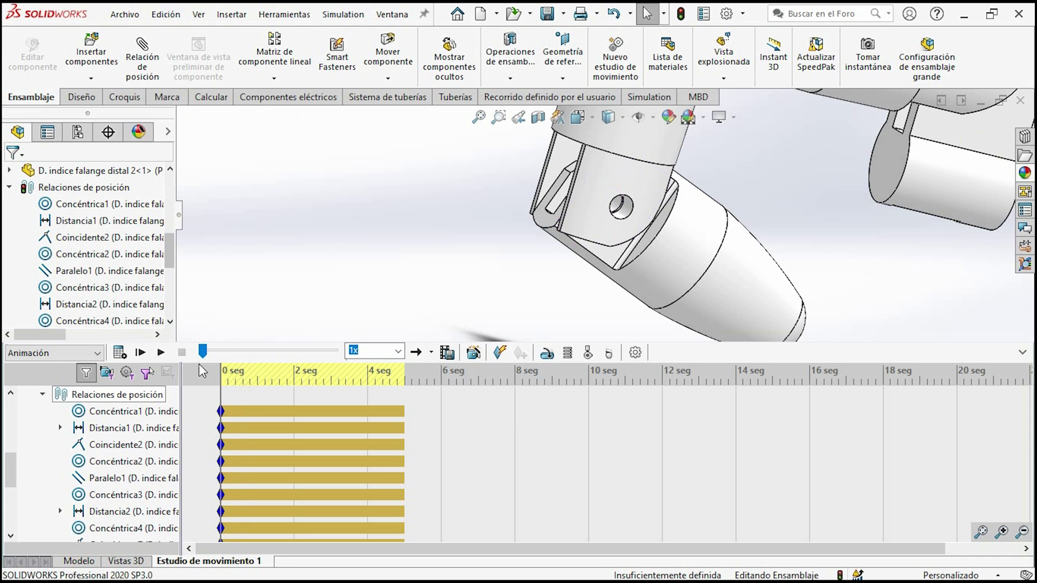
click(116, 356)
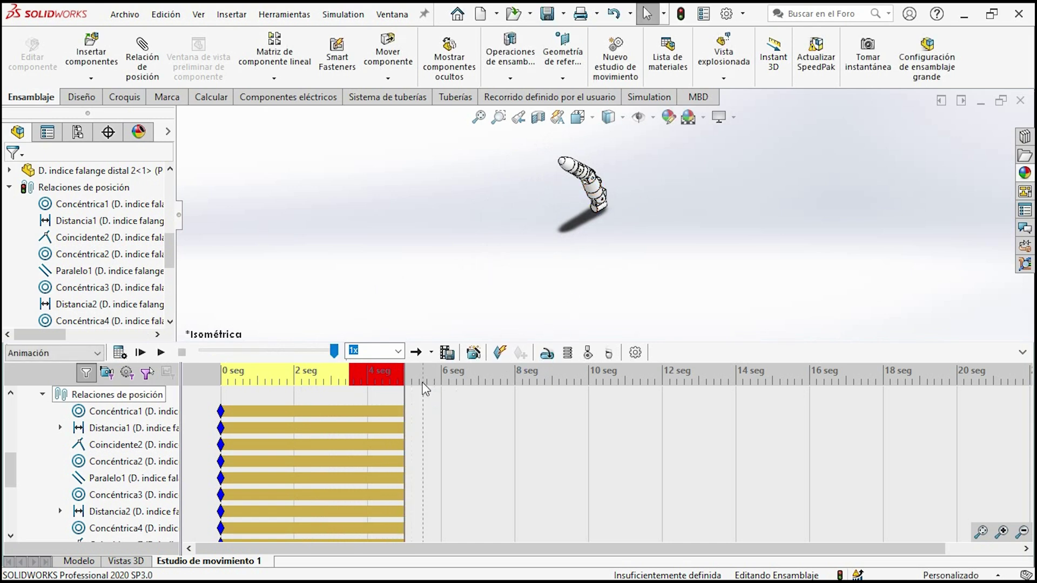
Step: Move the Ángulo límite2 mate's timeline key to about 3.5 s
click(145, 477)
scroll(145, 475, down, 5)
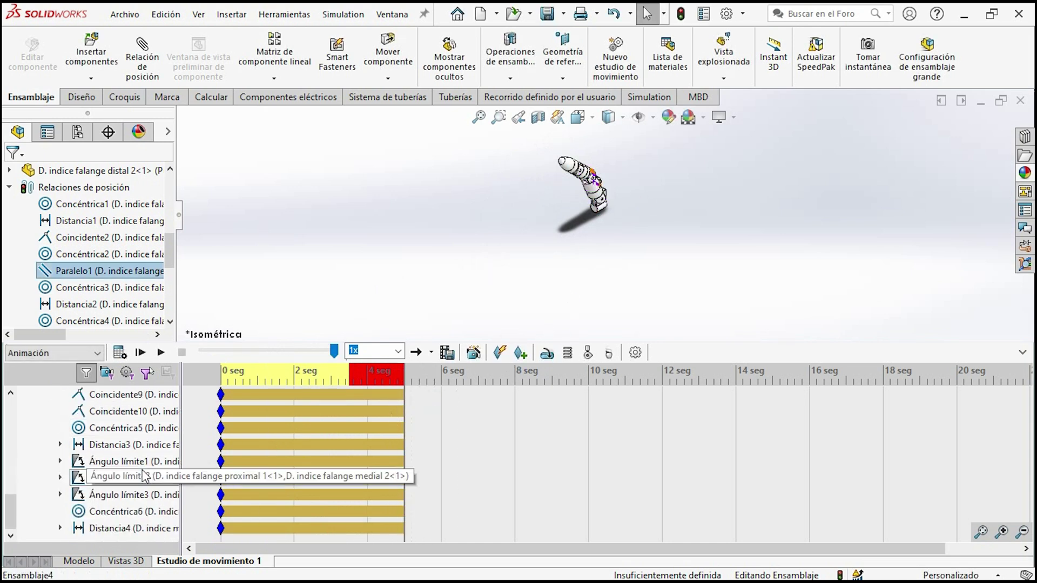
click(145, 477)
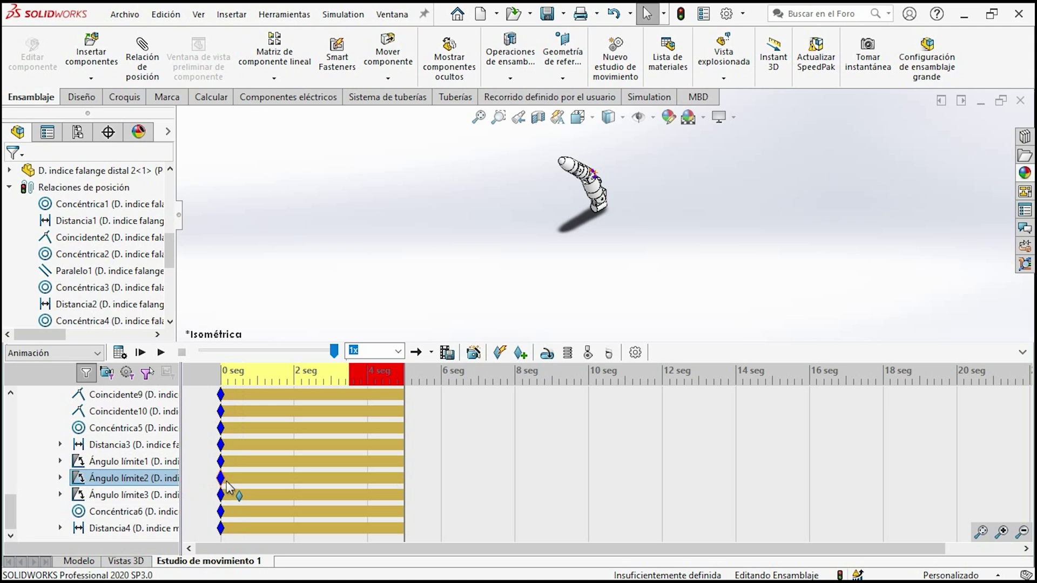
drag(227, 486, 352, 485)
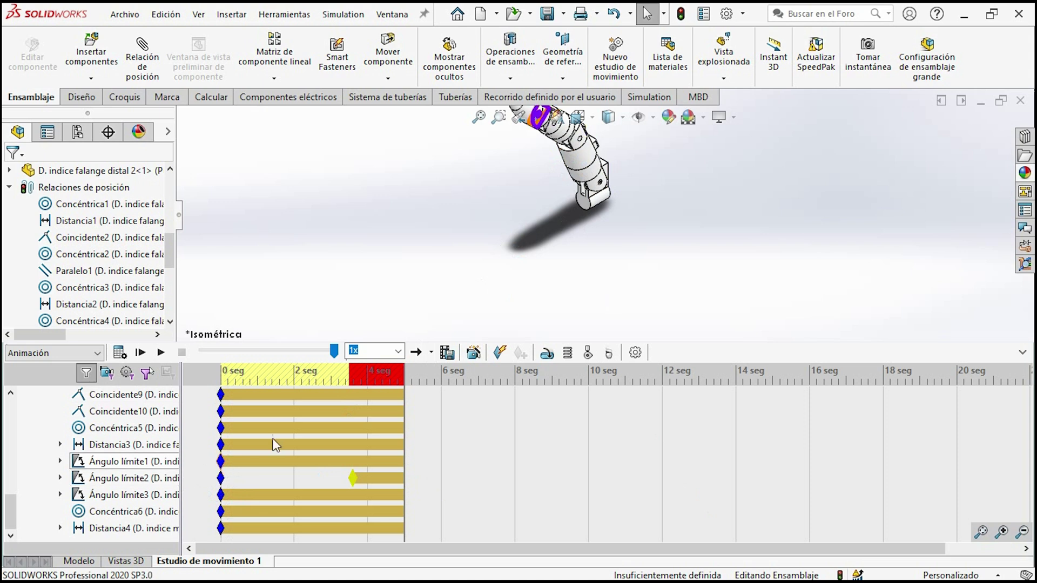
Step: Move the Ángulo límite1 key to the 5 s end and recalculate the motion study
click(290, 463)
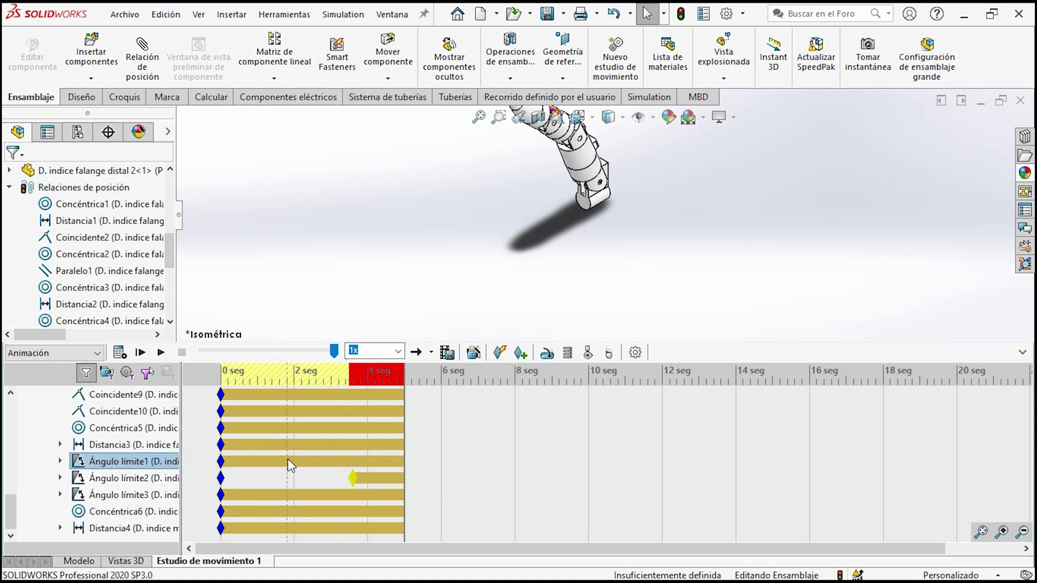
scroll(290, 463, up, 5)
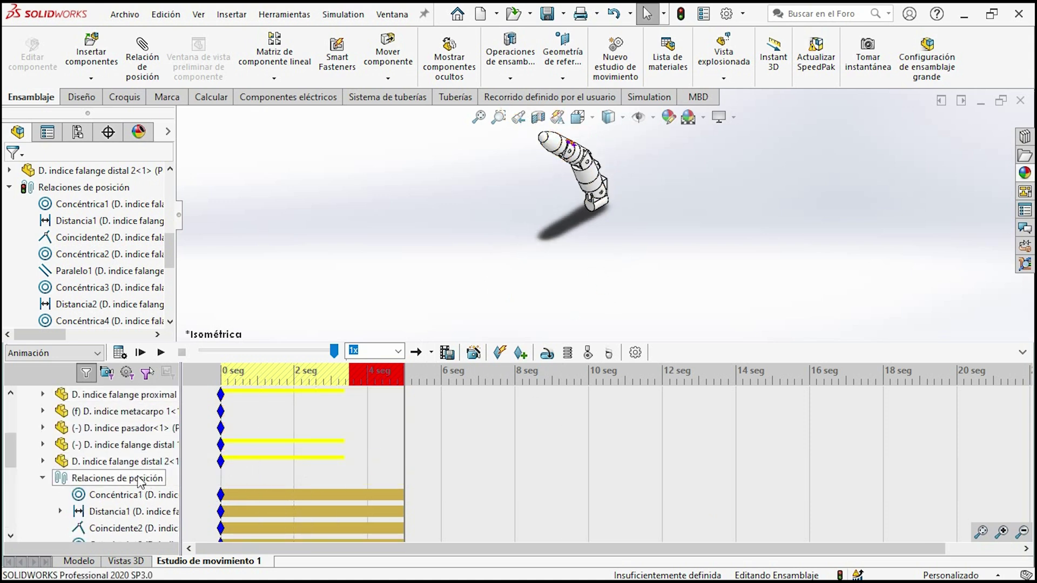
scroll(227, 465, down, 5)
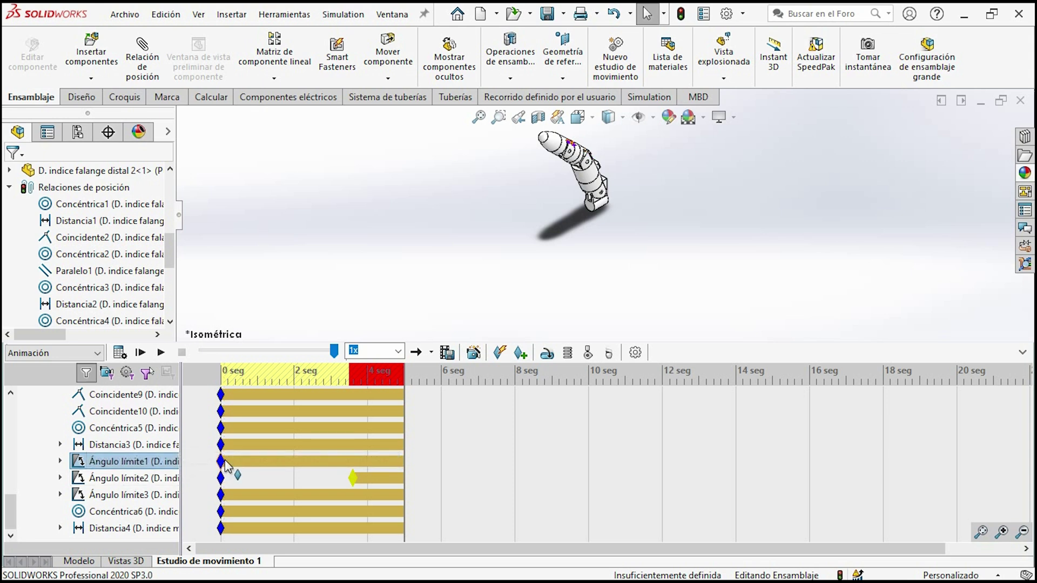
drag(227, 465, 355, 475)
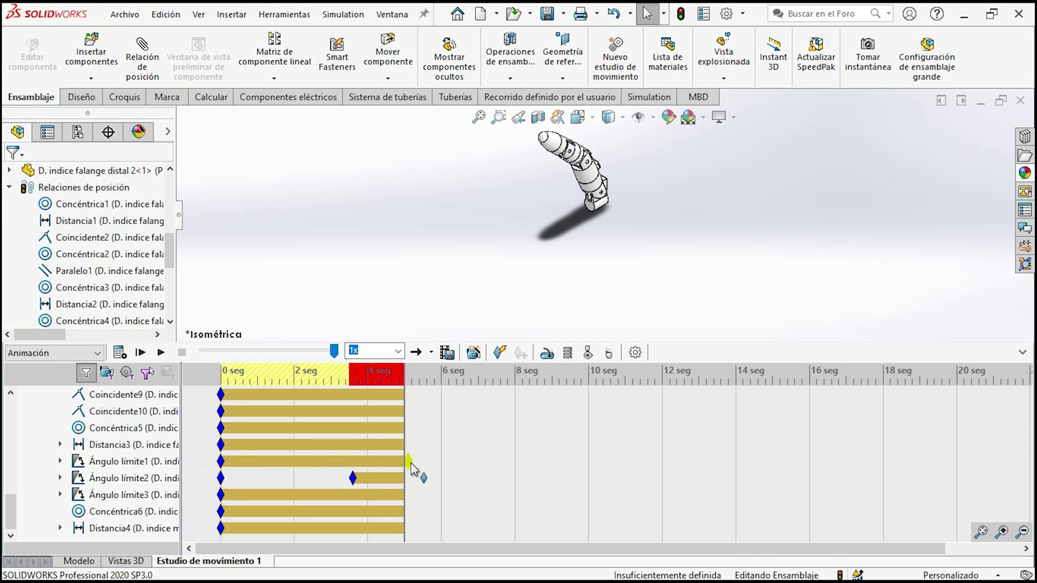
click(355, 483)
mouse_move(411, 468)
mouse_down()
mouse_move(421, 489)
mouse_move(404, 478)
mouse_up()
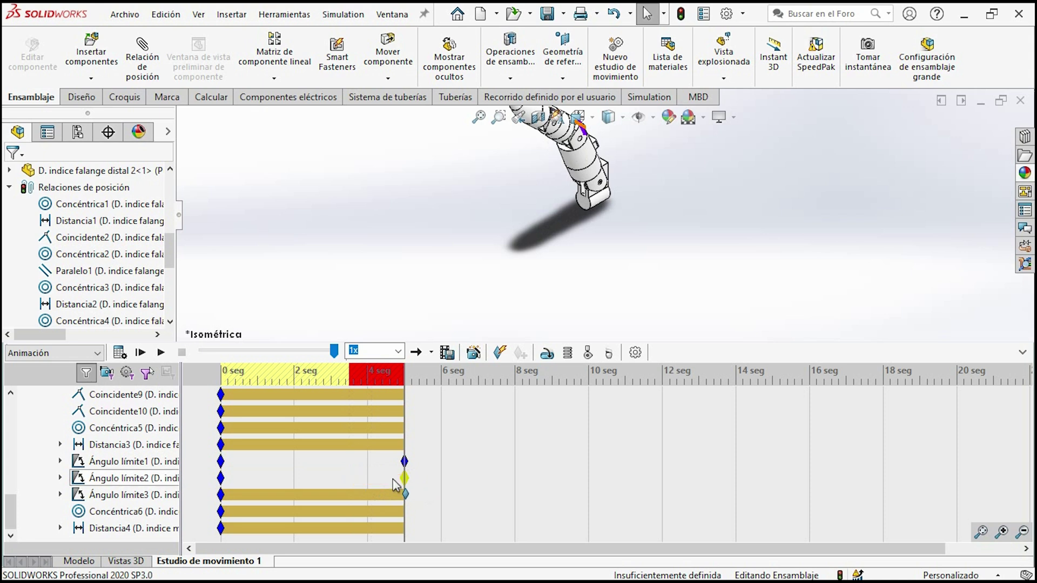
click(124, 353)
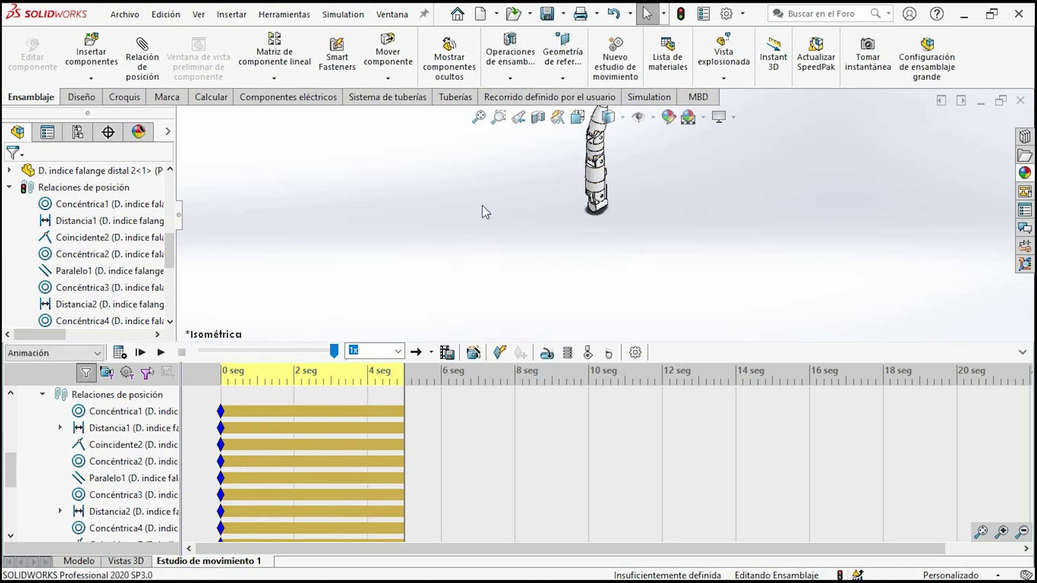
Step: Change RotaryMotor3's rotation to 250° via Editar operación and recalculate the motion
click(151, 462)
scroll(153, 484, up, 5)
right_click(107, 478)
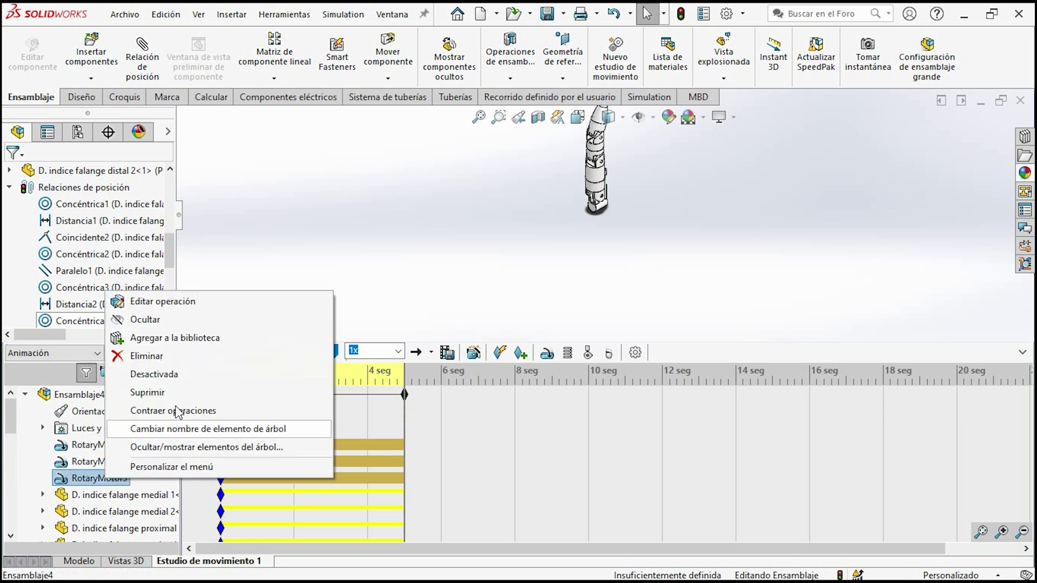
click(196, 305)
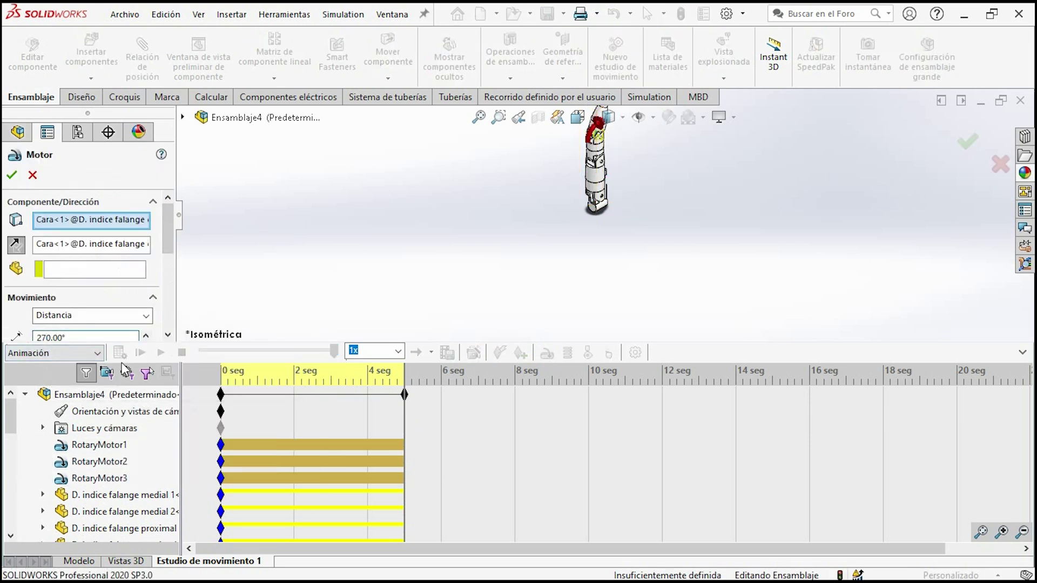
click(14, 174)
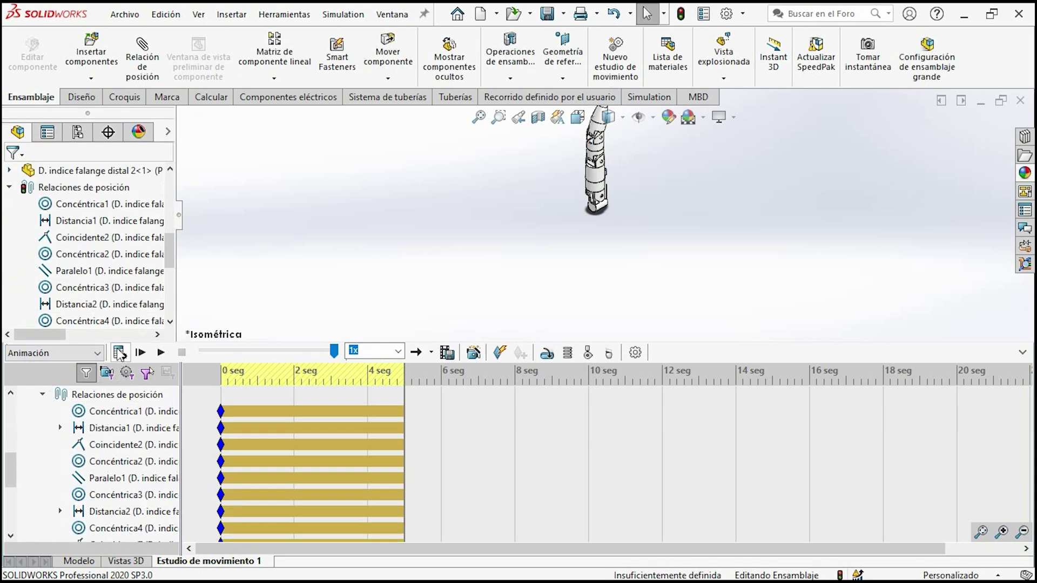
click(119, 353)
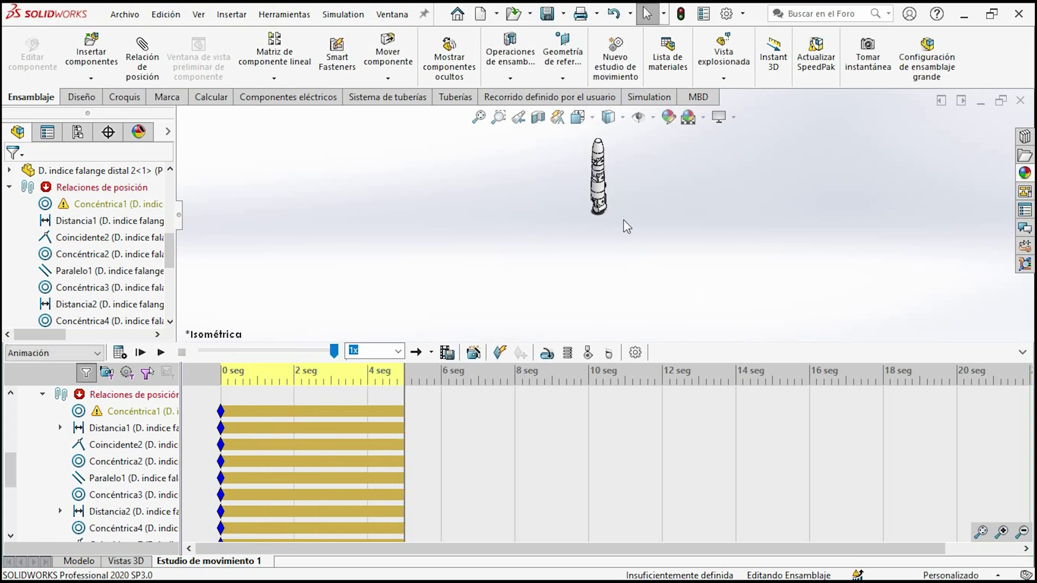
Step: Orbit the finger, return it to the isometric view, and open the Save Animation settings
scroll(614, 163, down, 5)
mouse_move(600, 193)
middle_down()
mouse_move(498, 207)
mouse_move(442, 239)
middle_up()
key(ctrl+7)
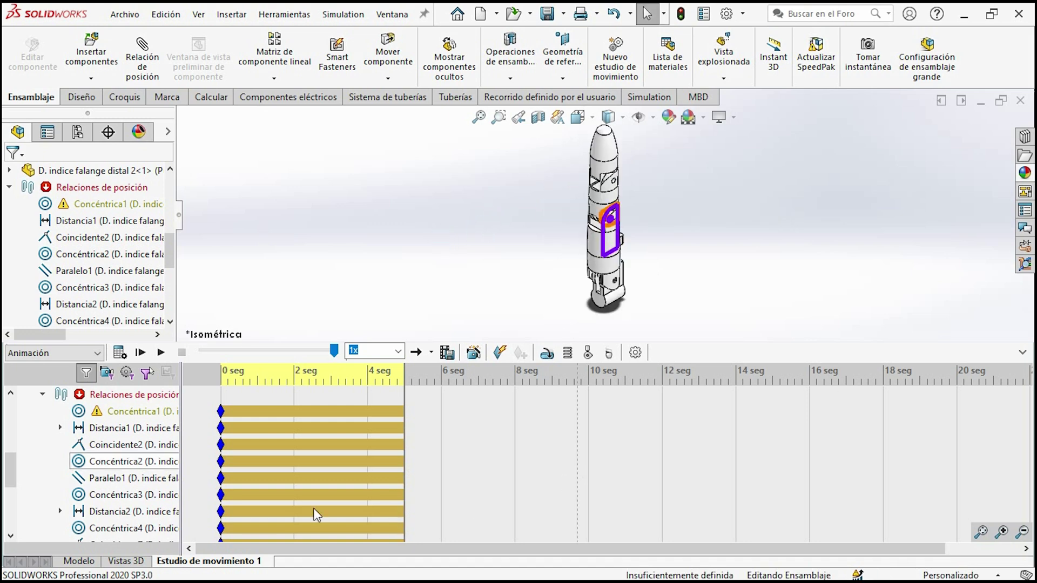
click(441, 351)
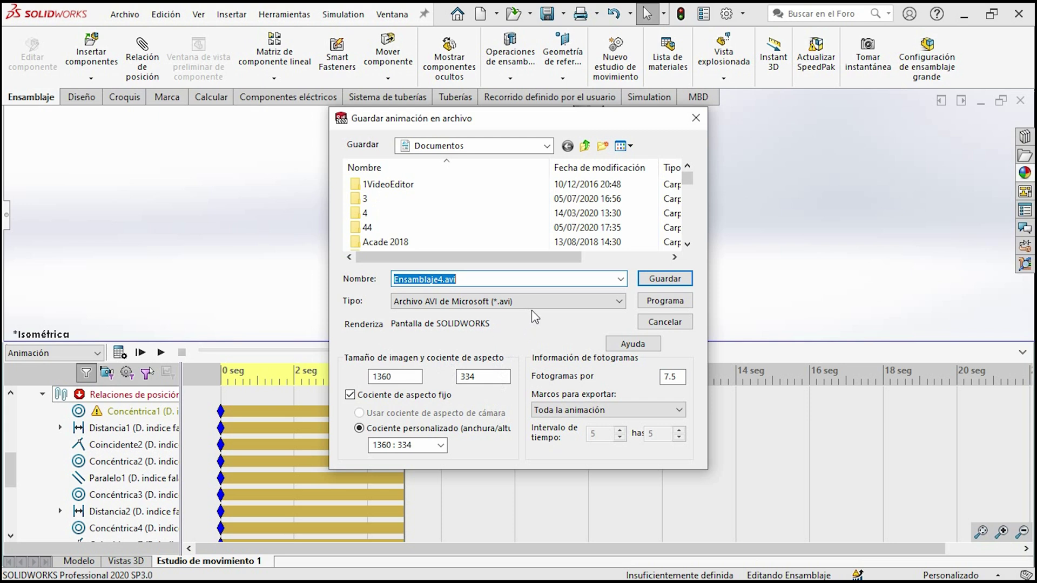
Step: Export the animation as MP4 at 1920 width with a 1:1 aspect ratio to Ensamblaje4.mp4
click(533, 306)
click(475, 327)
text(19)
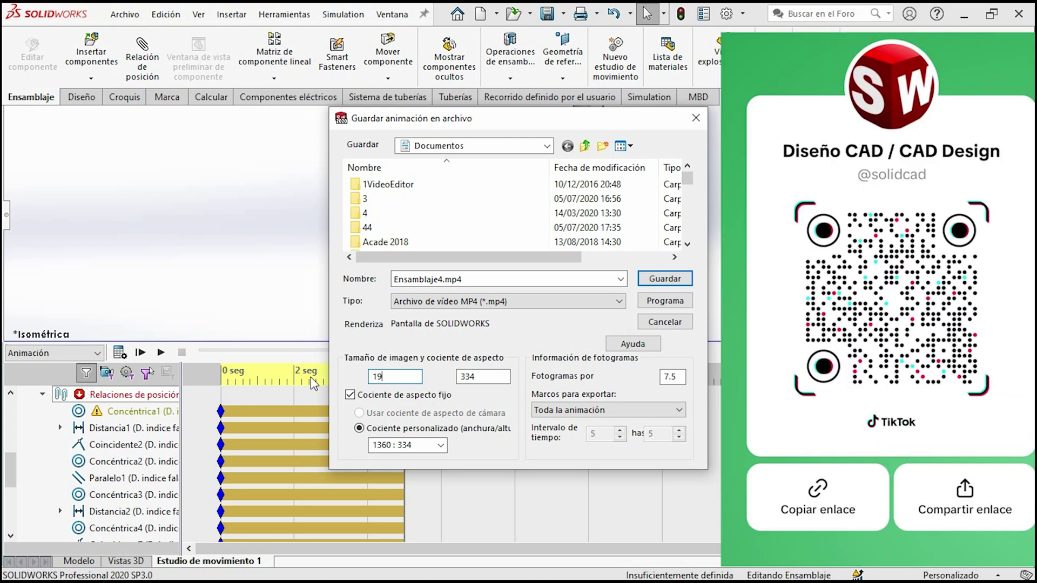
text(20)
click(442, 445)
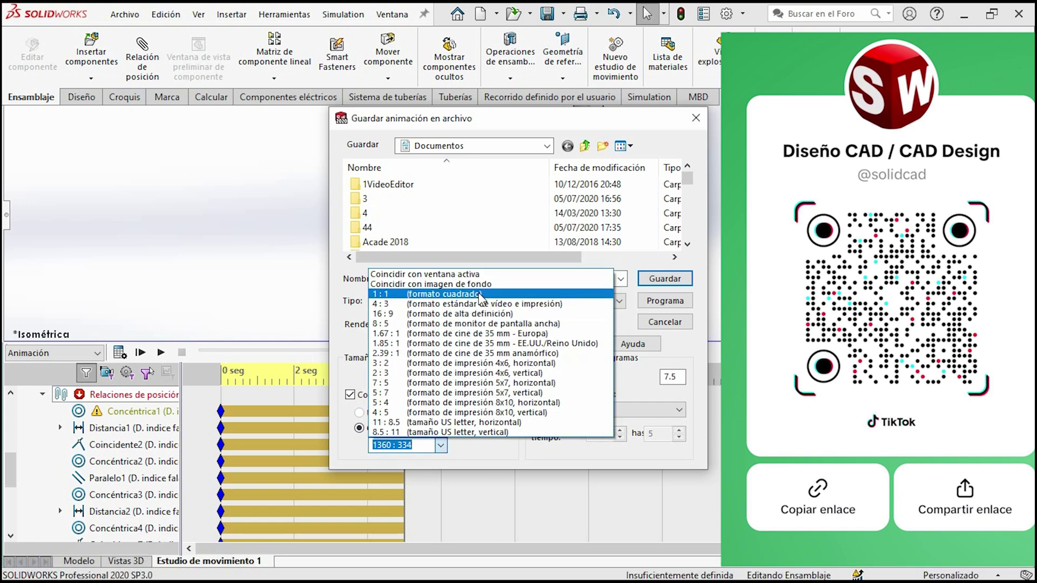
click(479, 297)
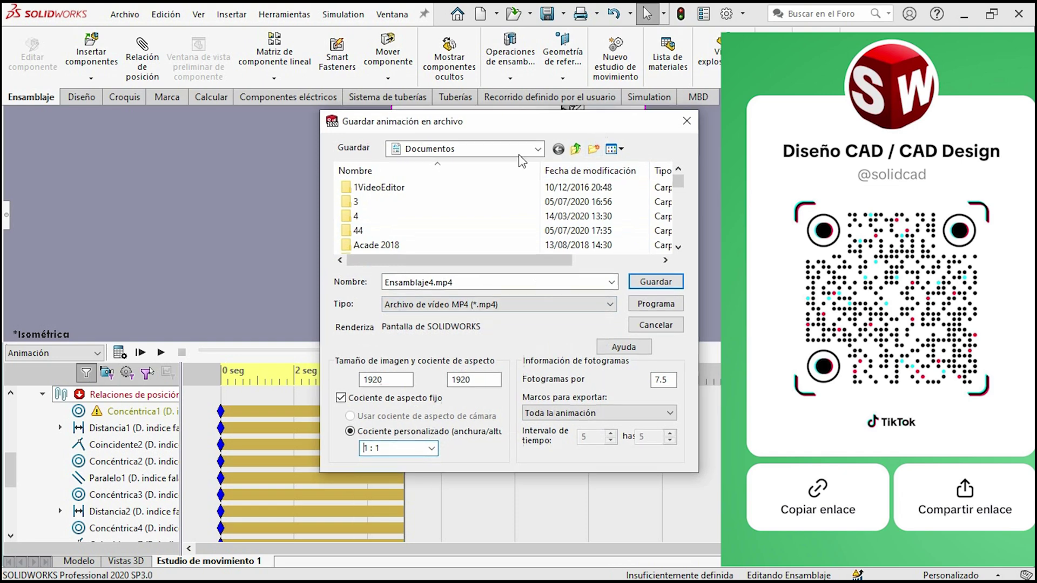
drag(621, 148, 207, 132)
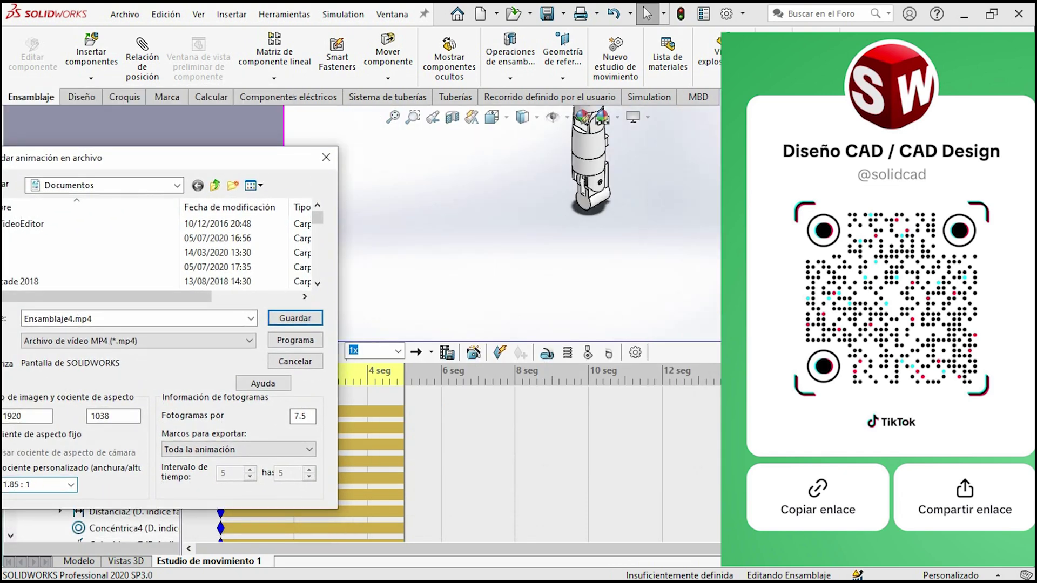
click(71, 484)
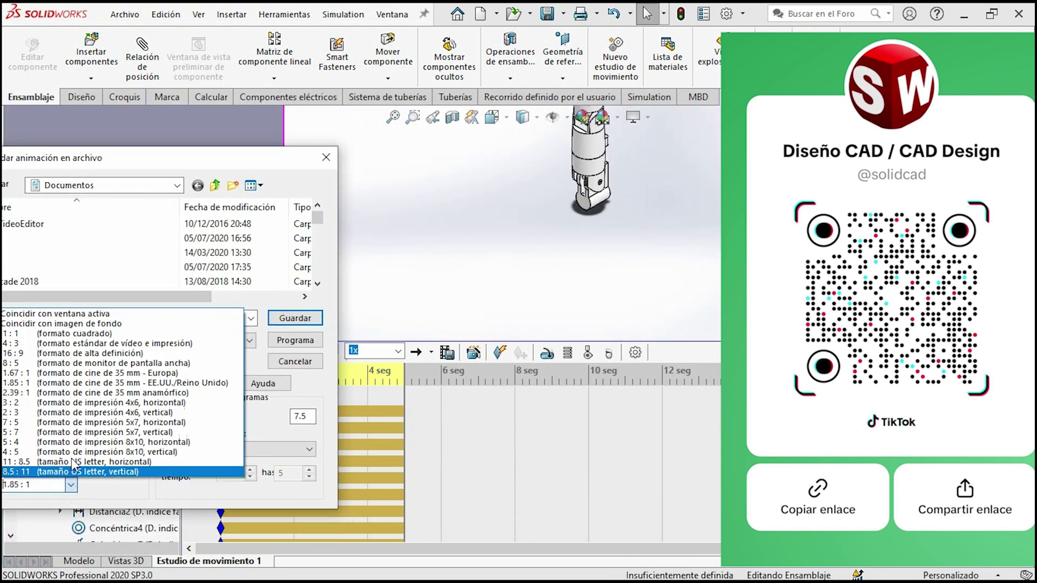
click(70, 339)
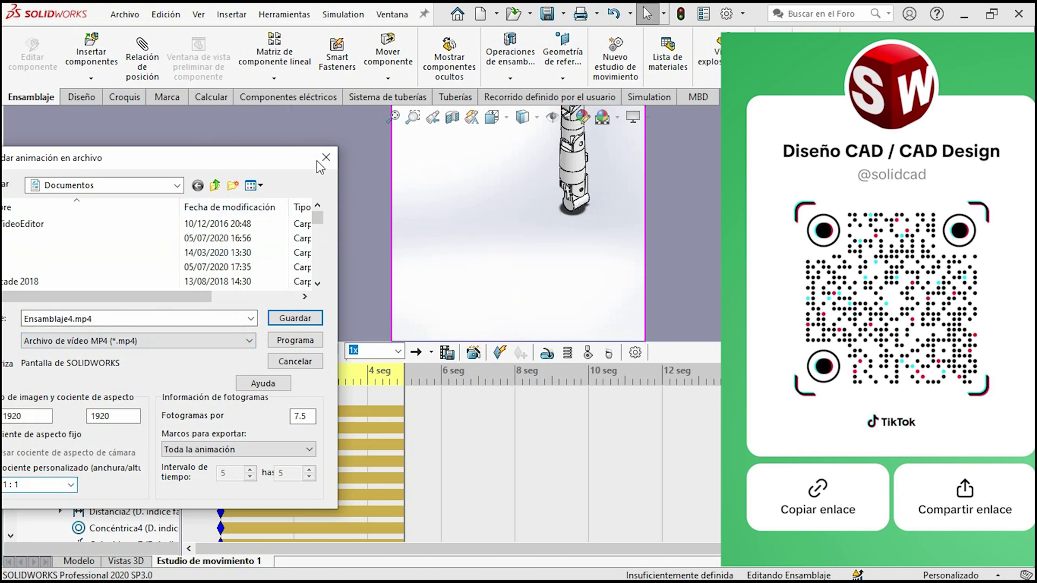
click(286, 320)
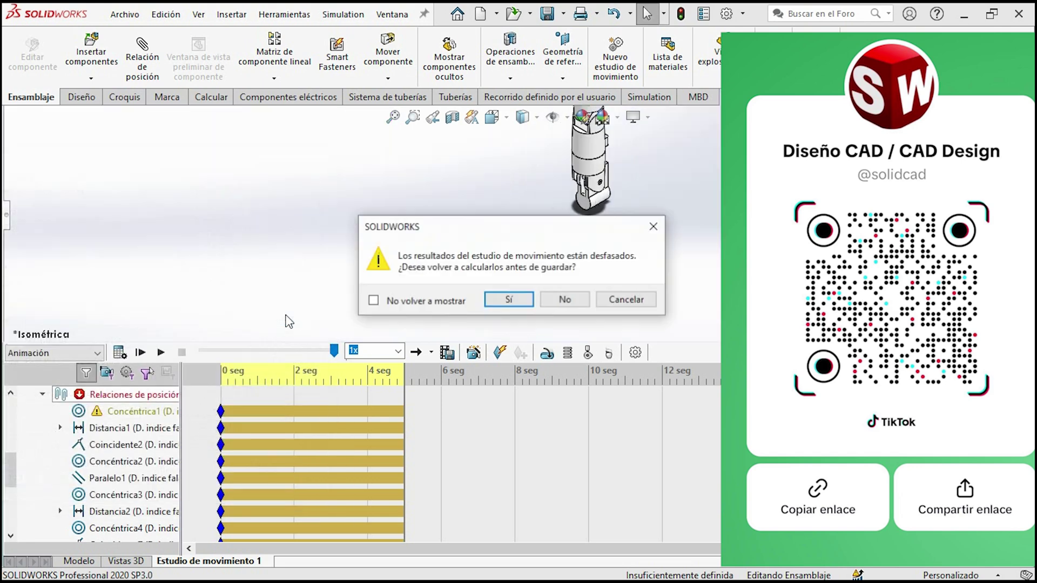
Step: Accept recalculating the out-of-date results so Ensamblaje4.mp4 is recorded
click(526, 305)
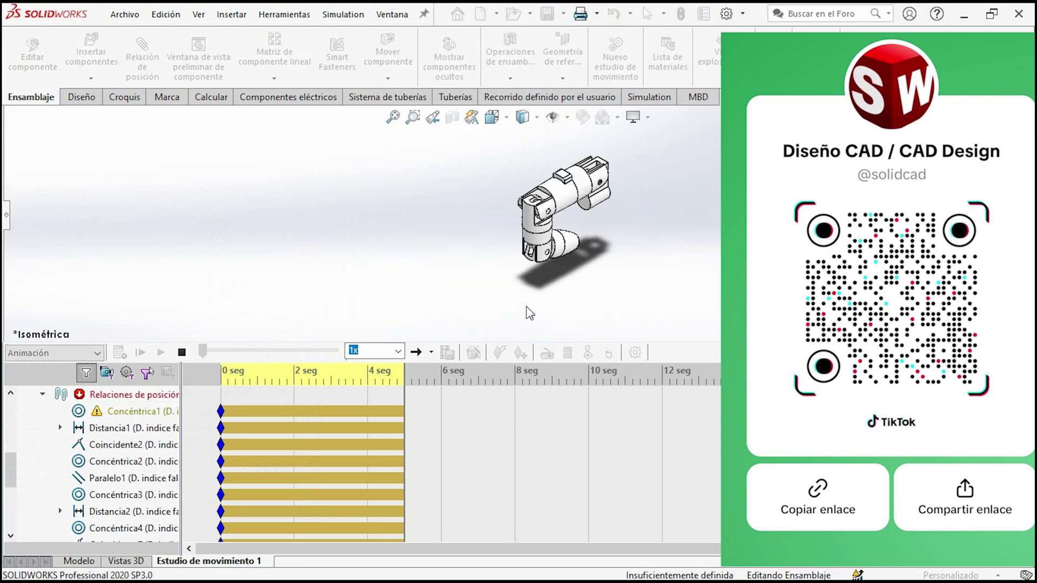